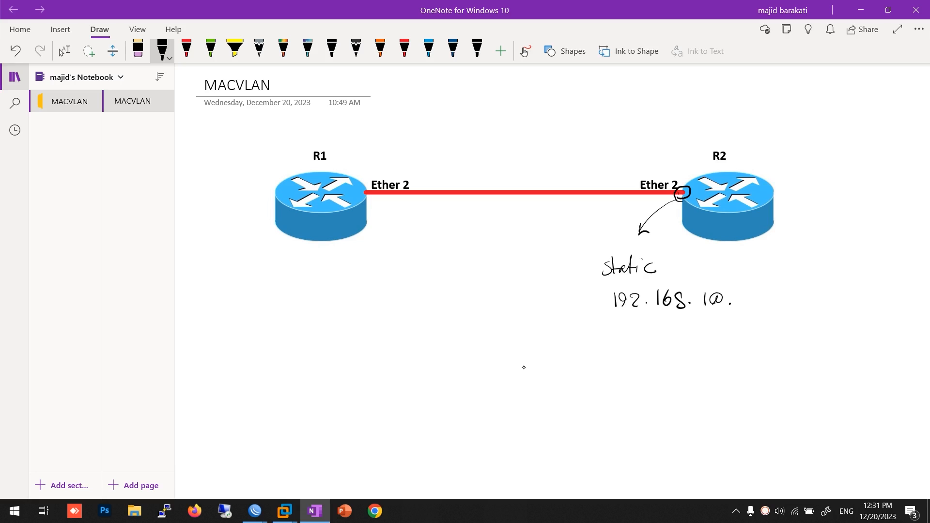
Step: Complete R2's first handwritten address as 192.168.10.2/24 and add 10.3/24 beneath it
drag(737, 293, 748, 303)
mouse_move(763, 290)
mouse_down()
mouse_move(757, 308)
mouse_move(790, 306)
mouse_up()
mouse_move(706, 317)
mouse_down()
mouse_move(705, 330)
mouse_move(720, 320)
mouse_move(746, 323)
mouse_move(737, 331)
mouse_up()
click(731, 326)
mouse_move(758, 317)
mouse_down()
mouse_move(752, 332)
mouse_move(787, 332)
mouse_up()
Step: Handwrite 20.2/24 and 30.2/24 at the end of R2's static address list
drag(701, 342, 777, 355)
click(735, 349)
drag(781, 345, 785, 356)
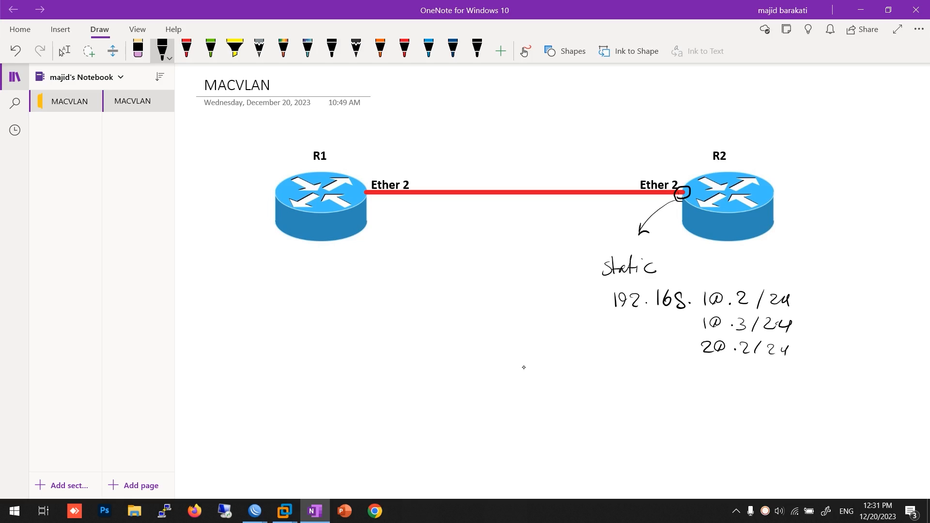
mouse_move(705, 365)
mouse_down()
mouse_move(714, 368)
mouse_move(706, 374)
mouse_up()
drag(723, 363, 755, 374)
click(735, 370)
drag(766, 365, 790, 371)
drag(789, 363, 790, 378)
Step: Circle R1's Ether 2 port, draw an arrow down from it, and handwrite the address 192.168.10.1/24
mouse_move(364, 187)
mouse_down()
mouse_move(359, 193)
mouse_move(366, 189)
mouse_move(385, 221)
mouse_move(390, 213)
mouse_up()
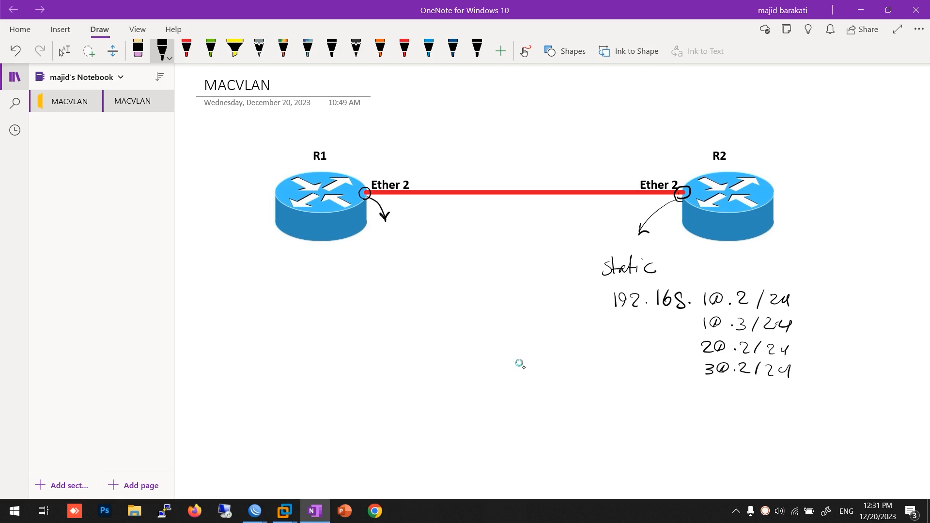
mouse_move(374, 248)
mouse_down()
mouse_move(381, 260)
mouse_move(411, 256)
mouse_up()
click(405, 254)
mouse_move(422, 241)
mouse_down()
mouse_move(417, 253)
mouse_move(435, 242)
mouse_move(451, 251)
mouse_up()
click(442, 251)
mouse_move(461, 239)
mouse_down()
mouse_move(457, 247)
mouse_move(463, 238)
mouse_move(476, 248)
mouse_up()
click(474, 246)
mouse_move(488, 233)
mouse_down()
mouse_move(486, 251)
mouse_move(513, 238)
mouse_up()
drag(515, 230, 516, 247)
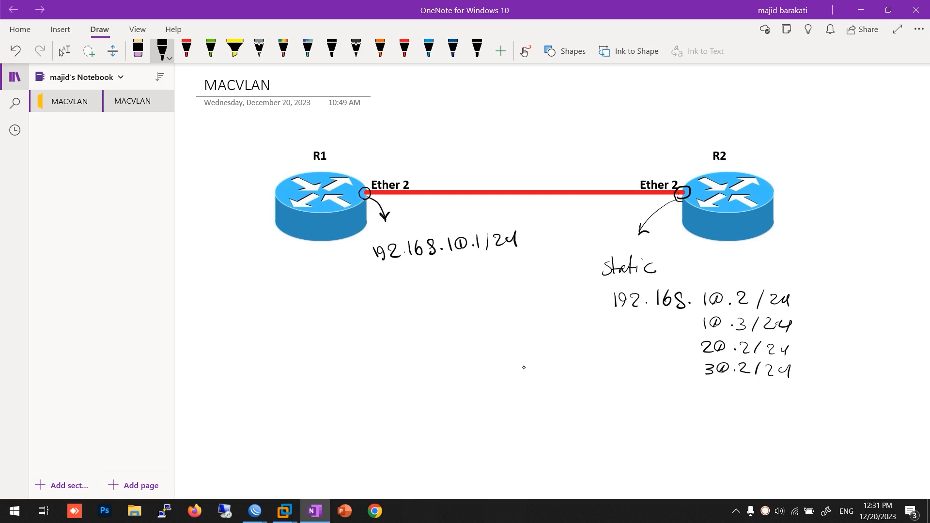
Step: Handwrite "static" above R1's address, and underline R2's 10.2 and R1's 192.168.10.1
drag(424, 216, 416, 230)
mouse_move(430, 212)
mouse_down()
mouse_move(433, 227)
mouse_move(439, 216)
mouse_up()
drag(443, 221, 453, 225)
drag(446, 219, 460, 225)
drag(474, 219, 467, 227)
drag(701, 311, 751, 314)
drag(380, 270, 490, 255)
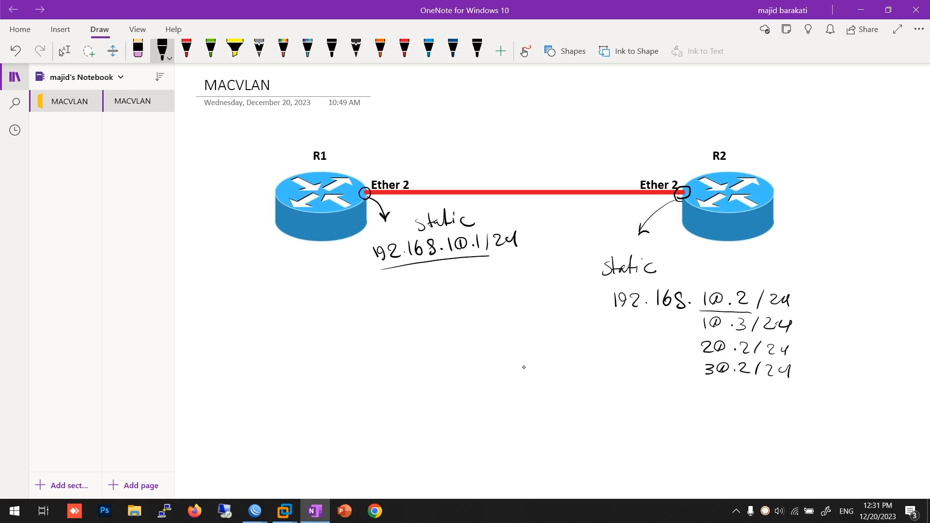
Step: Handwrite "IP ARP" and "MAC Address" on two lines beneath R1's address
mouse_move(378, 288)
mouse_down()
mouse_move(369, 301)
mouse_move(438, 280)
mouse_up()
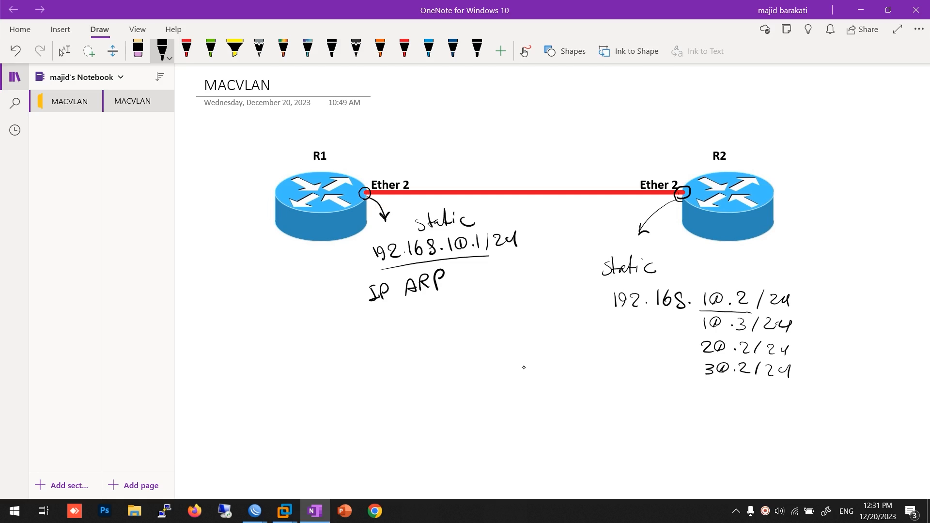
mouse_move(381, 333)
mouse_down()
mouse_move(390, 321)
mouse_move(398, 331)
mouse_move(439, 316)
mouse_move(455, 297)
mouse_up()
drag(459, 312, 471, 305)
drag(479, 301, 479, 312)
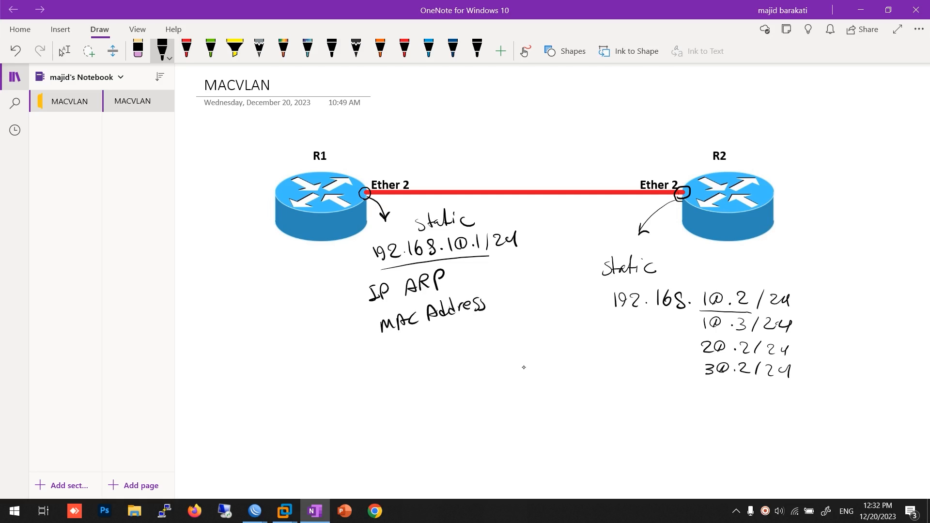
Step: Draw an arrow up from R2's Ether 2 port labelled "MAC Address", and a second arrow pointing toward R1's side
mouse_move(684, 186)
mouse_down()
mouse_move(689, 169)
mouse_move(695, 176)
mouse_up()
mouse_move(642, 164)
mouse_down()
mouse_move(699, 138)
mouse_move(716, 144)
mouse_up()
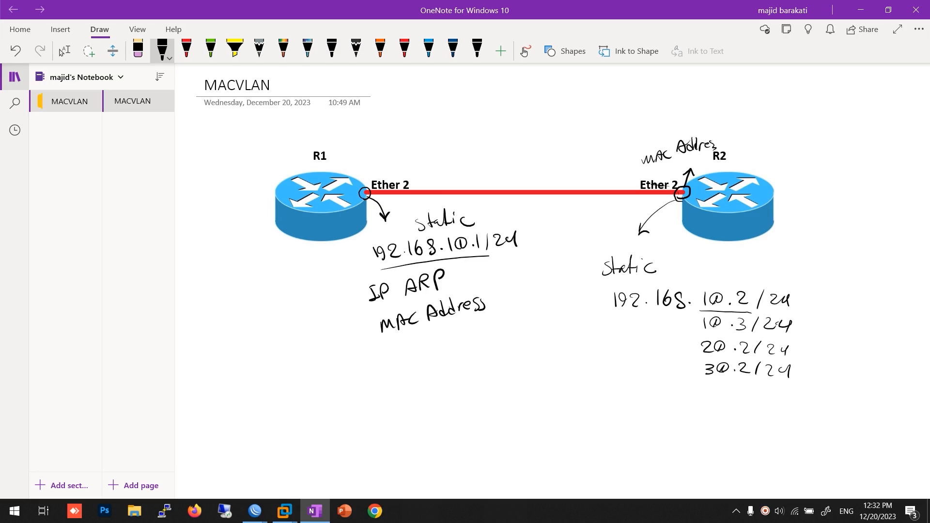
drag(642, 183, 619, 170)
mouse_move(630, 169)
mouse_down()
mouse_move(619, 170)
mouse_move(623, 180)
mouse_up()
Step: Handwrite "DHCP client" above the middle of the link between the routers
drag(489, 135, 494, 146)
mouse_move(496, 133)
mouse_down()
mouse_move(496, 144)
mouse_move(511, 140)
mouse_up()
mouse_move(516, 126)
mouse_down()
mouse_move(525, 136)
mouse_move(537, 125)
mouse_move(549, 147)
mouse_up()
mouse_move(559, 134)
mouse_down()
mouse_move(562, 145)
mouse_move(583, 139)
mouse_up()
drag(583, 140, 588, 142)
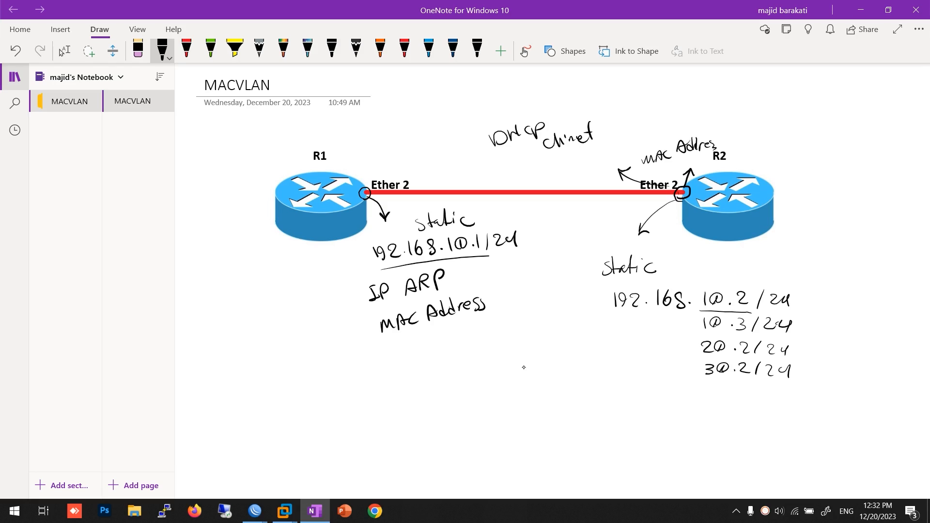
Step: Underline the MAC Address note near R2 and handwrite "DORA" above the DHCP client note
drag(645, 170, 715, 158)
drag(549, 86, 551, 102)
mouse_move(571, 89)
mouse_down()
mouse_move(566, 99)
mouse_move(572, 87)
mouse_up()
mouse_move(576, 83)
mouse_down()
mouse_move(577, 97)
mouse_move(604, 91)
mouse_up()
drag(595, 88, 603, 86)
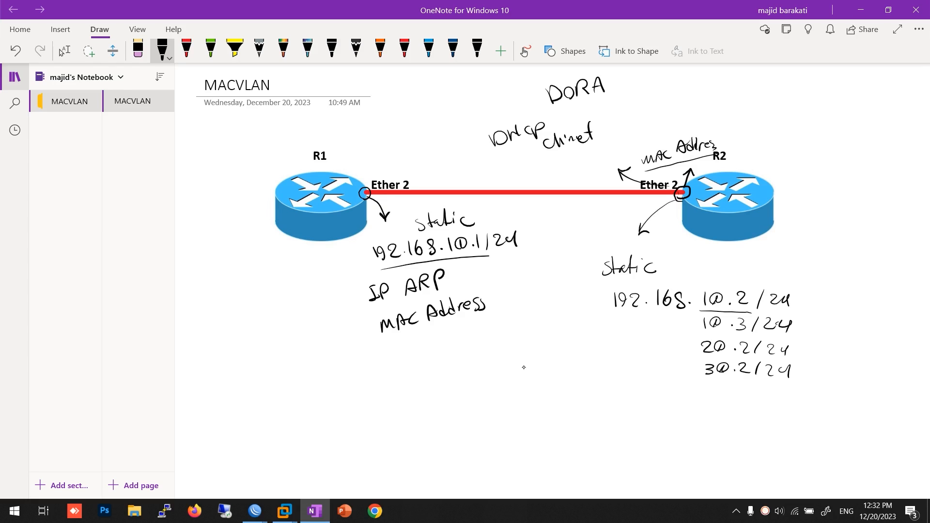
Step: Underline the D of DORA, draw an arrow from R1 toward R2, and box R2's MAC Address note
drag(553, 106, 568, 105)
mouse_move(361, 168)
mouse_down()
mouse_move(413, 161)
mouse_move(401, 167)
mouse_up()
mouse_move(639, 172)
mouse_down()
mouse_move(634, 151)
mouse_move(712, 130)
mouse_move(716, 155)
mouse_up()
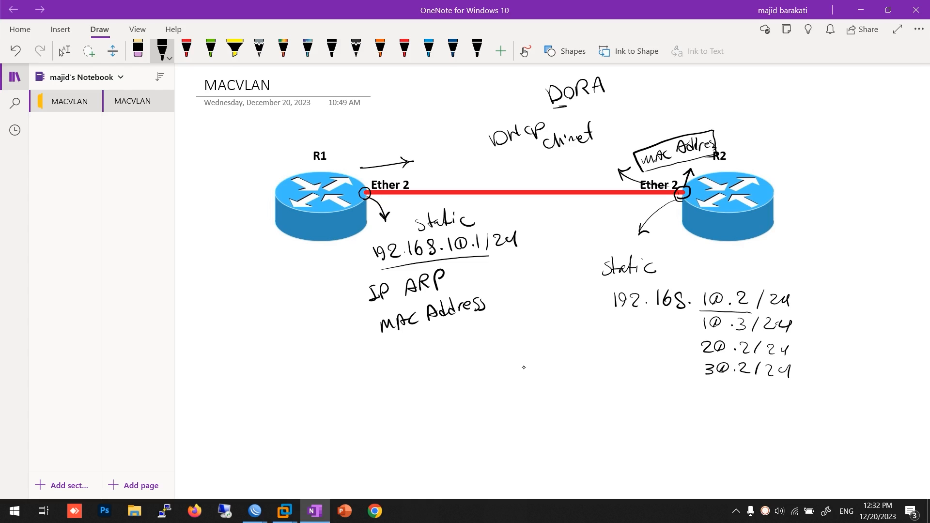
Step: Handwrite "PPPOE client" above R2 with an arrow pointing down to the boxed MAC Address note
mouse_move(665, 111)
mouse_down()
mouse_move(707, 98)
mouse_move(790, 99)
mouse_up()
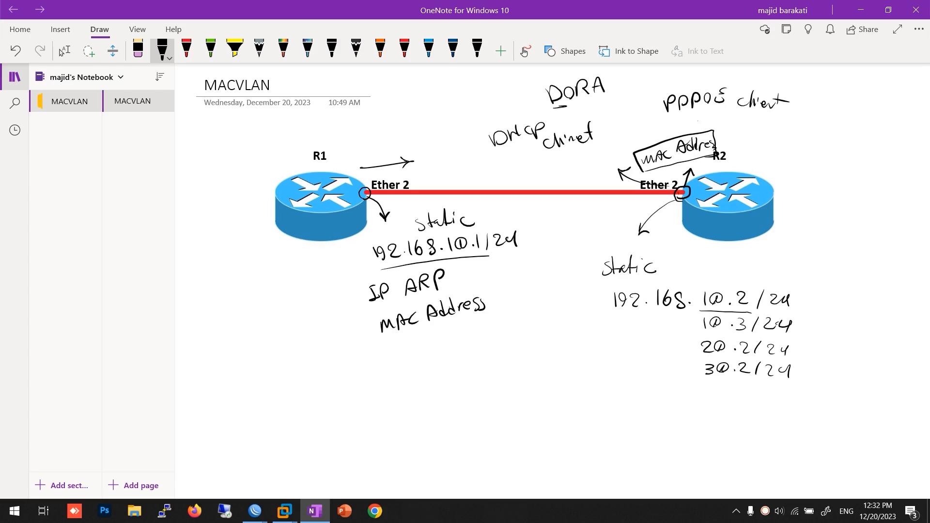
mouse_move(699, 119)
mouse_down()
mouse_move(691, 133)
mouse_move(703, 129)
mouse_up()
Step: Circle the R1 label, underline the R2 Static, DHCP client and PPPOE client notes, and add another arrow to the MAC Address box
mouse_move(322, 168)
mouse_down()
mouse_move(306, 155)
mouse_move(329, 143)
mouse_move(321, 167)
mouse_up()
drag(598, 282, 667, 274)
drag(509, 163, 583, 152)
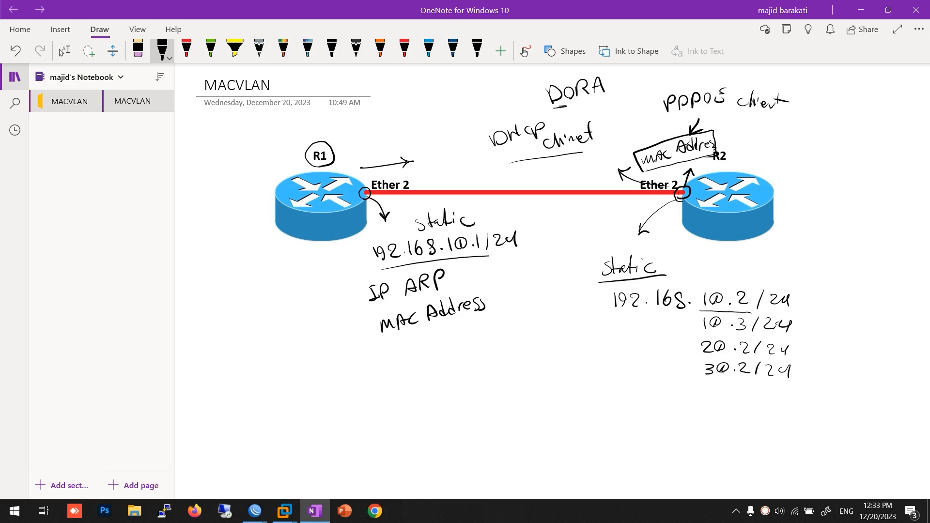
drag(660, 121, 759, 122)
drag(644, 133, 645, 149)
Step: Draw a long arrow down from R2's Ether 2 port and handwrite "vlan 10" and "vlan 20" at its end
mouse_move(681, 197)
mouse_down()
mouse_move(587, 285)
mouse_move(579, 308)
mouse_move(589, 301)
mouse_up()
mouse_move(513, 341)
mouse_down()
mouse_move(550, 344)
mouse_move(567, 324)
mouse_up()
click(568, 334)
drag(562, 334, 572, 322)
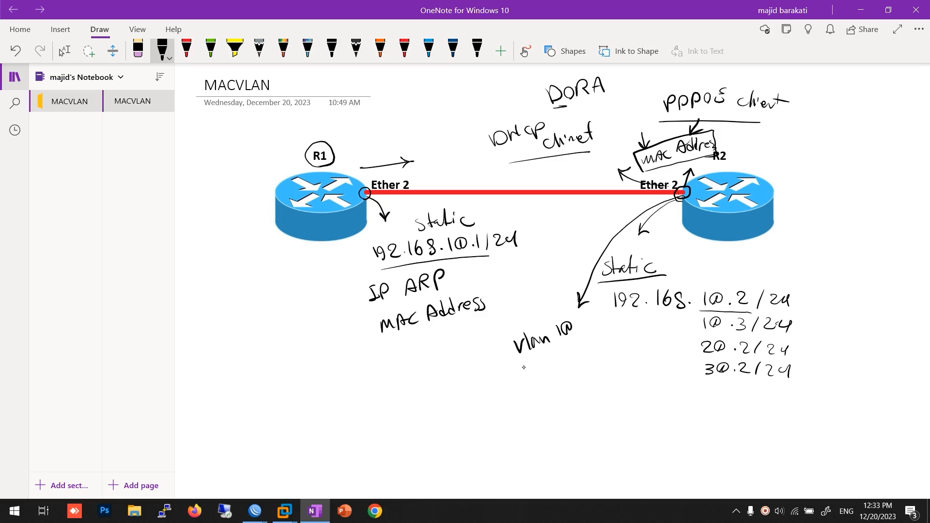
mouse_move(523, 364)
mouse_down()
mouse_move(550, 365)
mouse_move(578, 350)
mouse_up()
mouse_move(584, 338)
mouse_down()
mouse_move(581, 346)
mouse_move(590, 339)
mouse_up()
Step: Draw a long arrow down from R1's Ether 2 port and handwrite "vlan 10" and "vlan 20", each followed by an arrow
drag(367, 199, 337, 322)
drag(331, 314, 343, 315)
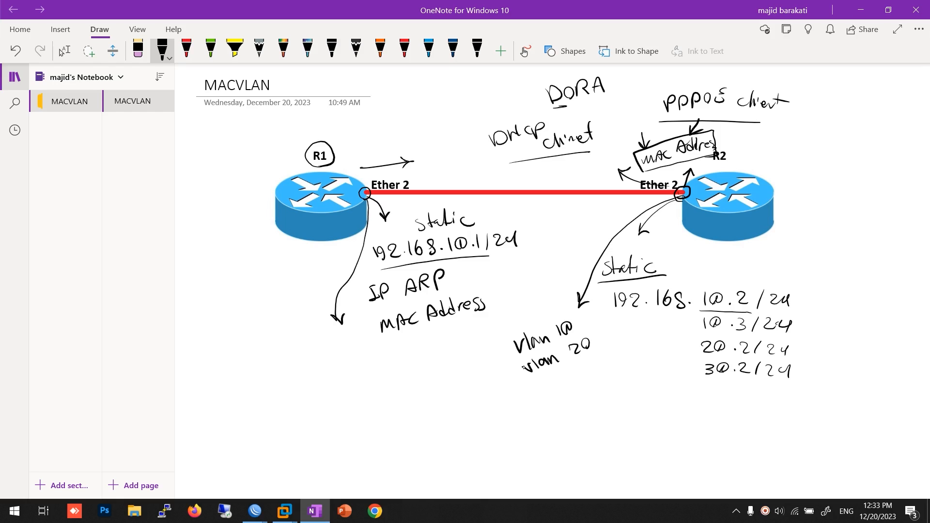
mouse_move(323, 357)
mouse_down()
mouse_move(342, 362)
mouse_move(368, 352)
mouse_up()
drag(338, 382, 383, 373)
drag(384, 364, 397, 341)
mouse_move(380, 347)
mouse_down()
mouse_move(397, 344)
mouse_move(417, 359)
mouse_up()
mouse_move(404, 360)
mouse_down()
mouse_move(420, 355)
mouse_move(412, 366)
mouse_up()
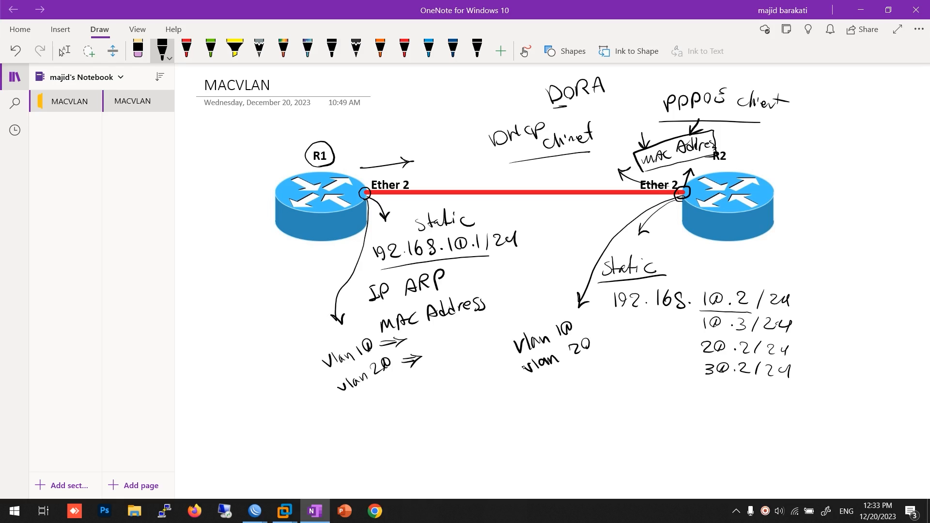
Step: Handwrite the vlan 10 addresses: 100.1/30 on R1's side and 100.2/30 on R2's side
mouse_move(415, 332)
mouse_down()
mouse_move(414, 343)
mouse_move(422, 333)
mouse_move(443, 336)
mouse_up()
mouse_move(457, 320)
mouse_down()
mouse_move(452, 337)
mouse_move(476, 319)
mouse_move(472, 328)
mouse_up()
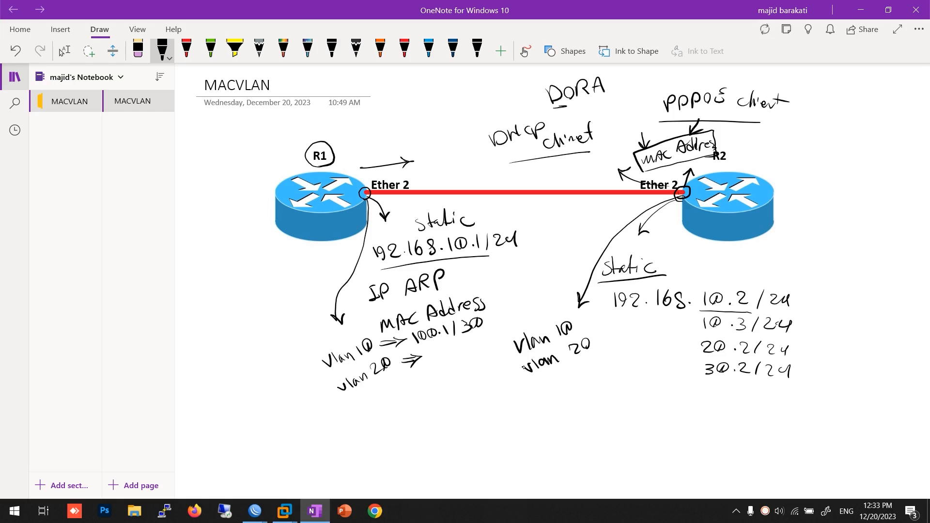
drag(581, 326, 590, 328)
mouse_move(602, 319)
mouse_down()
mouse_move(602, 331)
mouse_move(611, 321)
mouse_move(630, 328)
mouse_up()
drag(637, 321, 662, 334)
mouse_move(673, 322)
mouse_down()
mouse_move(674, 331)
mouse_move(677, 321)
mouse_up()
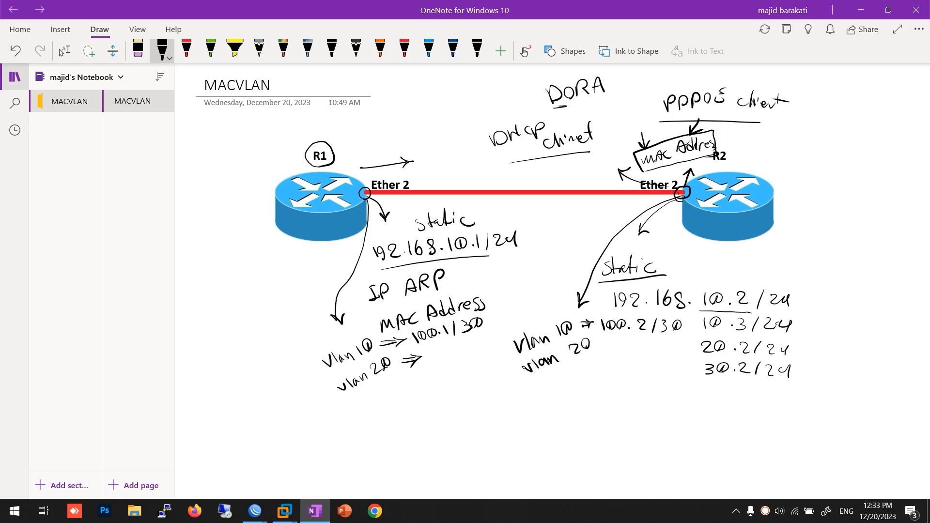
Step: Underline R2's vlan 10 note and draw a box around IP ARP under R1
drag(517, 361, 572, 339)
mouse_move(403, 308)
mouse_down()
mouse_move(362, 296)
mouse_move(426, 261)
mouse_move(458, 288)
mouse_move(399, 309)
mouse_up()
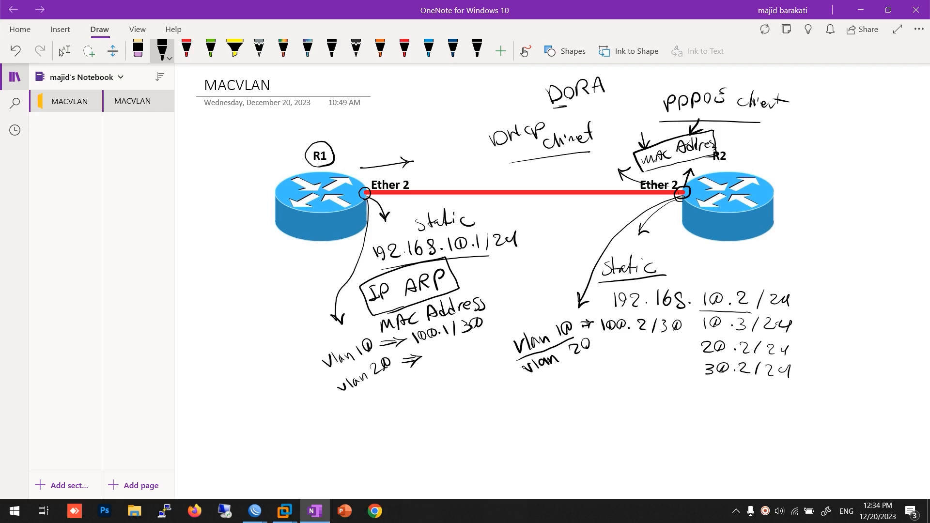
Step: Draw check marks beside R2's four static addresses and after the DHCP client and PPPOE client notes
drag(796, 298, 817, 291)
mouse_move(794, 325)
mouse_down()
mouse_move(818, 318)
mouse_move(818, 356)
mouse_up()
drag(598, 134, 620, 121)
drag(780, 128, 808, 110)
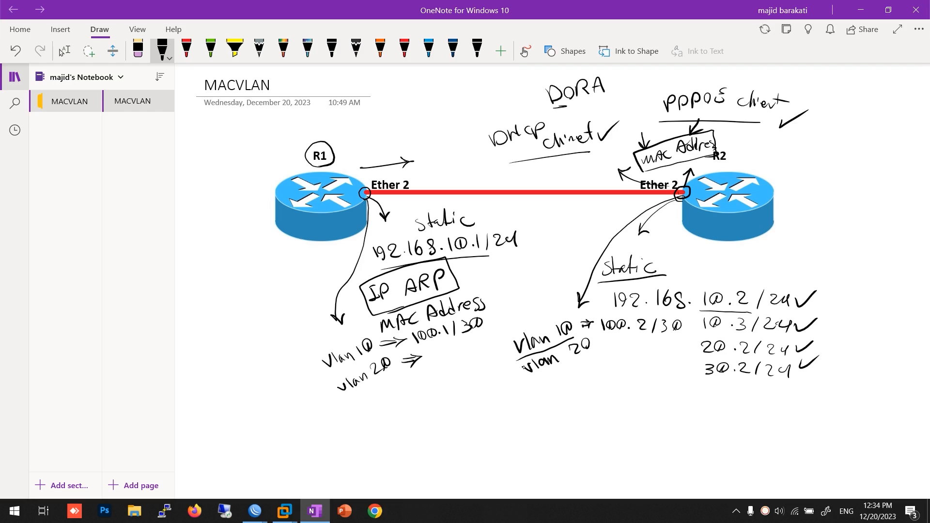
Step: Handwrite "MACVlan" below R1, then circle R2's Ether 2 and draw an arrow toward a handwritten list "MACVlan 1, 2, 3"
mouse_move(229, 306)
mouse_down()
mouse_move(233, 290)
mouse_move(244, 299)
mouse_move(257, 281)
mouse_move(324, 260)
mouse_up()
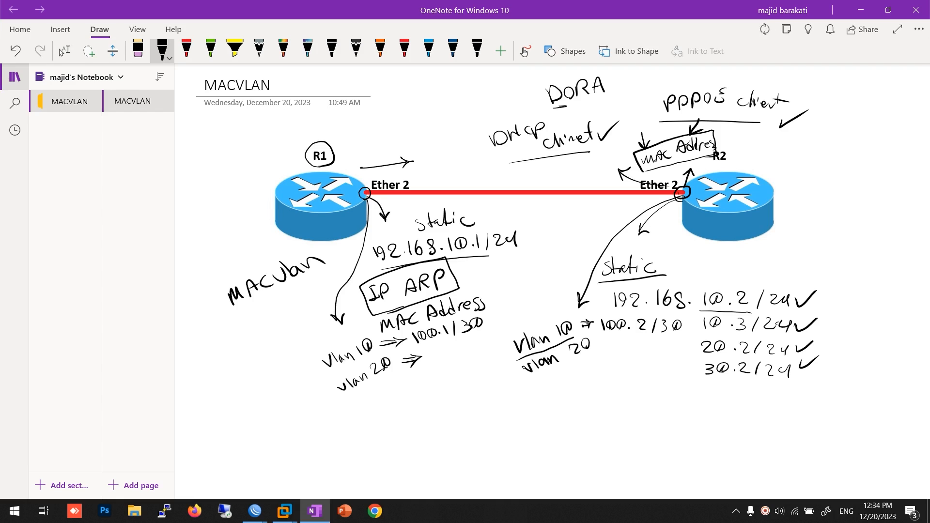
mouse_move(649, 197)
mouse_down()
mouse_move(635, 186)
mouse_move(683, 183)
mouse_move(640, 196)
mouse_move(691, 236)
mouse_move(723, 243)
mouse_up()
mouse_move(717, 237)
mouse_down()
mouse_move(717, 250)
mouse_move(785, 253)
mouse_up()
drag(790, 246, 812, 251)
drag(815, 241, 829, 249)
mouse_move(837, 242)
mouse_down()
mouse_move(863, 249)
mouse_move(864, 295)
mouse_move(853, 303)
mouse_up()
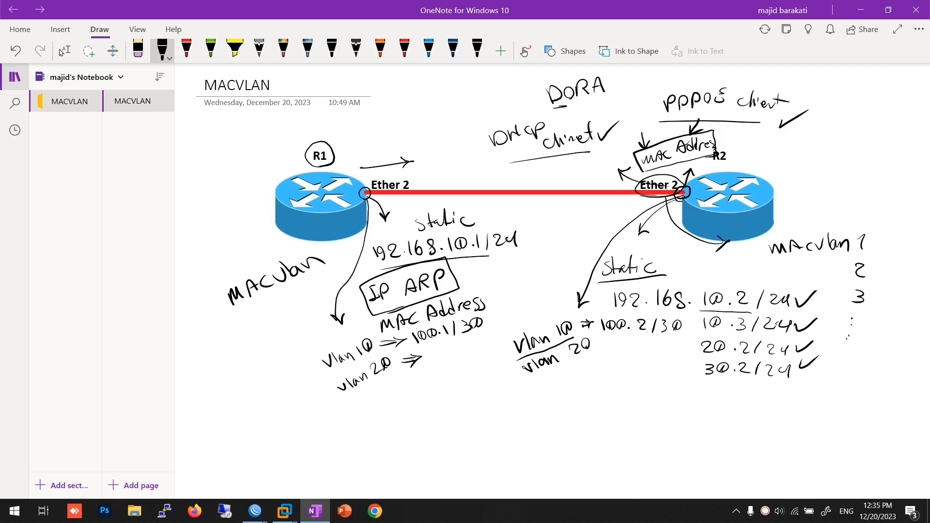
Step: Box the MACVlan 1 entry below R2 and handwrite "MAC Address" above it
mouse_move(872, 252)
mouse_down()
mouse_move(777, 261)
mouse_move(760, 242)
mouse_move(849, 230)
mouse_move(873, 251)
mouse_move(840, 252)
mouse_up()
mouse_move(791, 234)
mouse_down()
mouse_move(796, 222)
mouse_move(804, 234)
mouse_move(844, 231)
mouse_move(856, 214)
mouse_move(890, 233)
mouse_up()
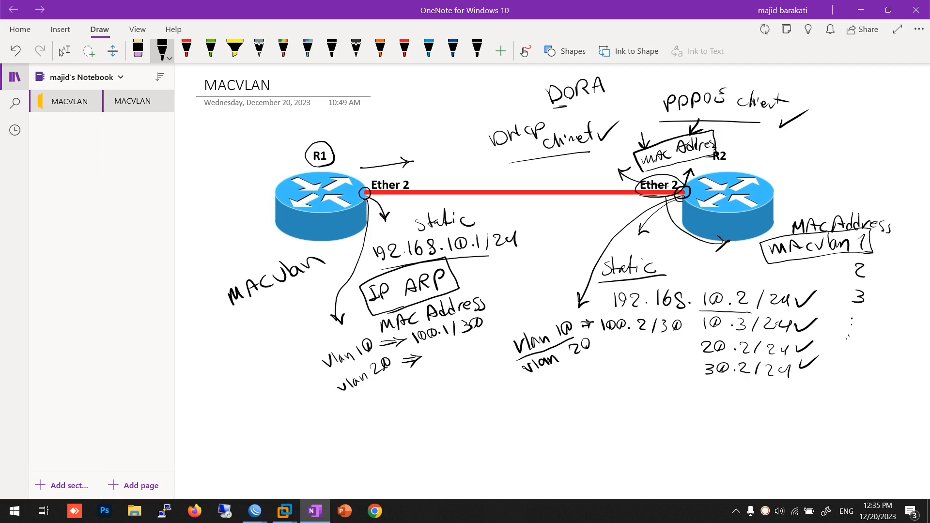
Step: Draw an arrow along the link from R1 to R2, circle R2's port again, and bracket the MACVlan list
mouse_move(389, 198)
mouse_down()
mouse_move(621, 196)
mouse_move(604, 209)
mouse_up()
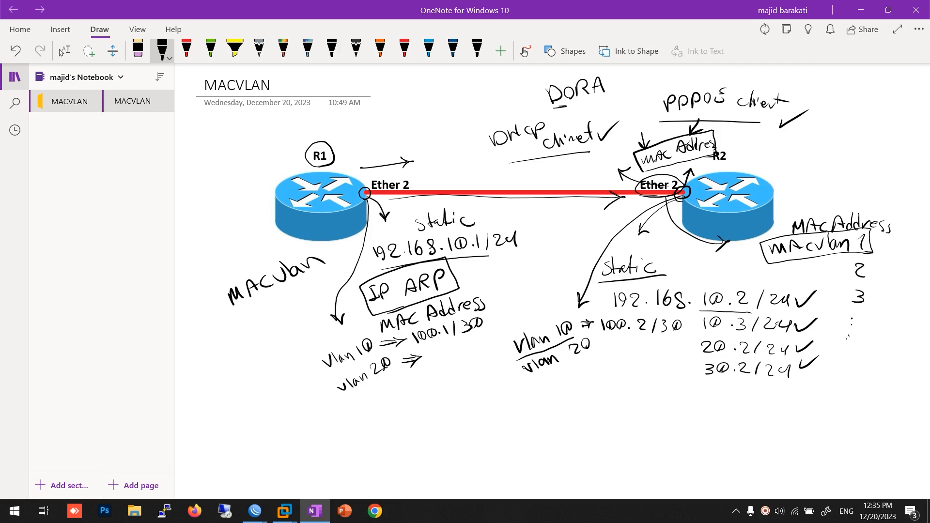
drag(678, 193, 689, 191)
drag(868, 207, 874, 317)
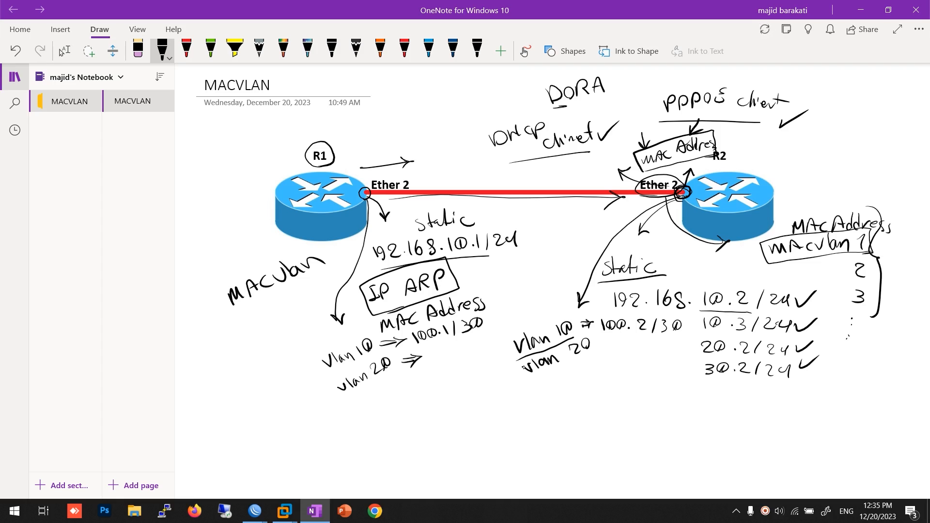
Step: Circle the R2 label, add check marks beside Static, PPPOE client and DHCP client, and circle R2's 10.2 and 10.3
mouse_move(714, 166)
mouse_down()
mouse_move(728, 147)
mouse_move(722, 166)
mouse_up()
drag(665, 265, 681, 256)
drag(650, 107, 665, 94)
mouse_move(480, 147)
mouse_down()
mouse_move(483, 156)
mouse_move(492, 134)
mouse_up()
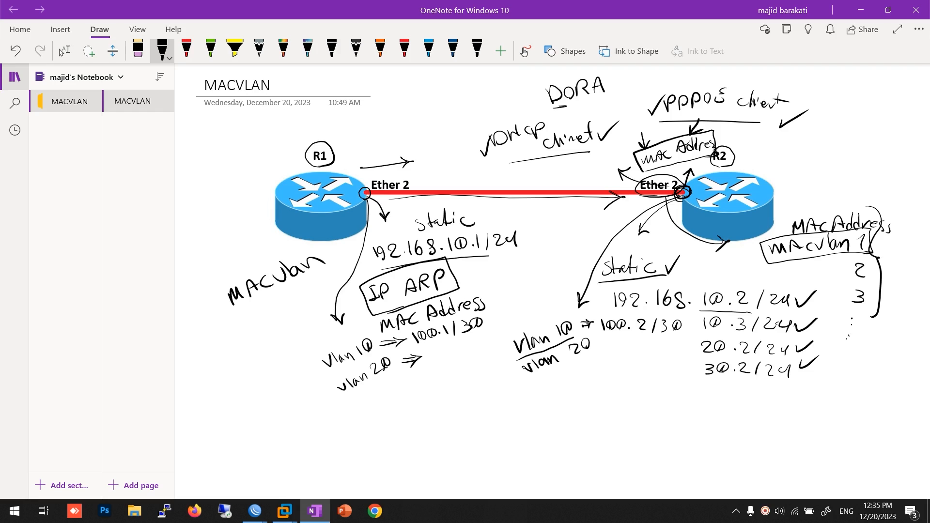
mouse_move(735, 311)
mouse_down()
mouse_move(700, 308)
mouse_move(748, 281)
mouse_move(756, 308)
mouse_up()
mouse_move(735, 339)
mouse_down()
mouse_move(699, 312)
mouse_move(752, 326)
mouse_move(741, 334)
mouse_up()
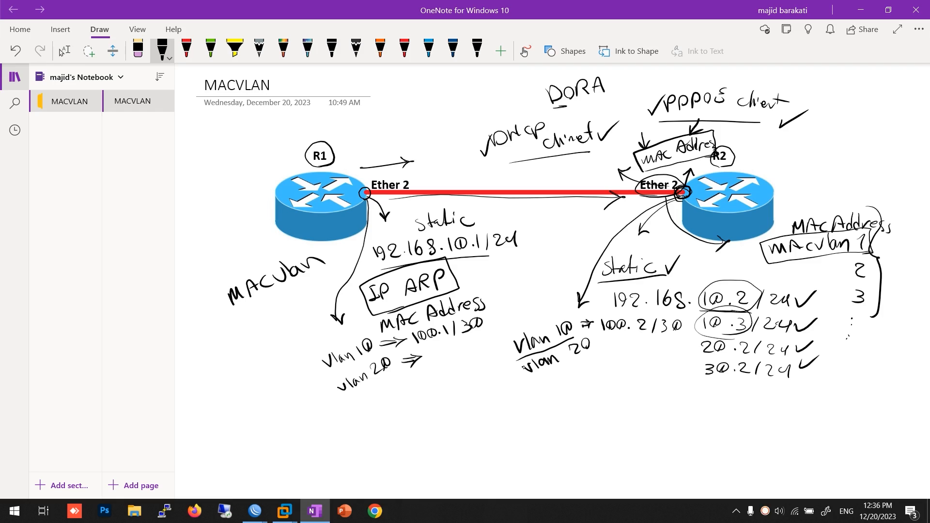
Step: Label R1 as "ISP" and R2 as "Router" by hand, and draw extra lines along the link between them
mouse_move(351, 144)
mouse_down()
mouse_move(356, 159)
mouse_move(385, 145)
mouse_up()
mouse_move(750, 152)
mouse_down()
mouse_move(752, 169)
mouse_move(792, 153)
mouse_move(819, 177)
mouse_up()
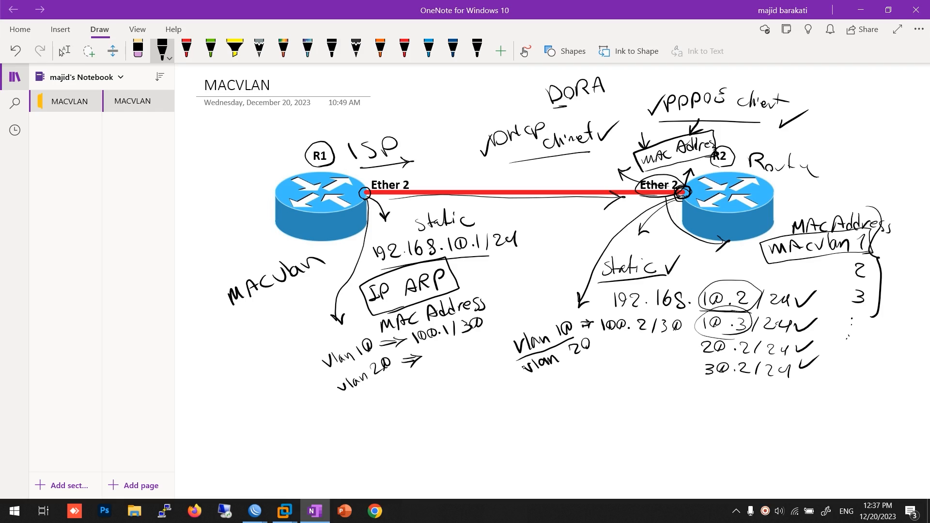
mouse_move(665, 199)
mouse_down()
mouse_move(407, 202)
mouse_move(679, 206)
mouse_move(512, 203)
mouse_up()
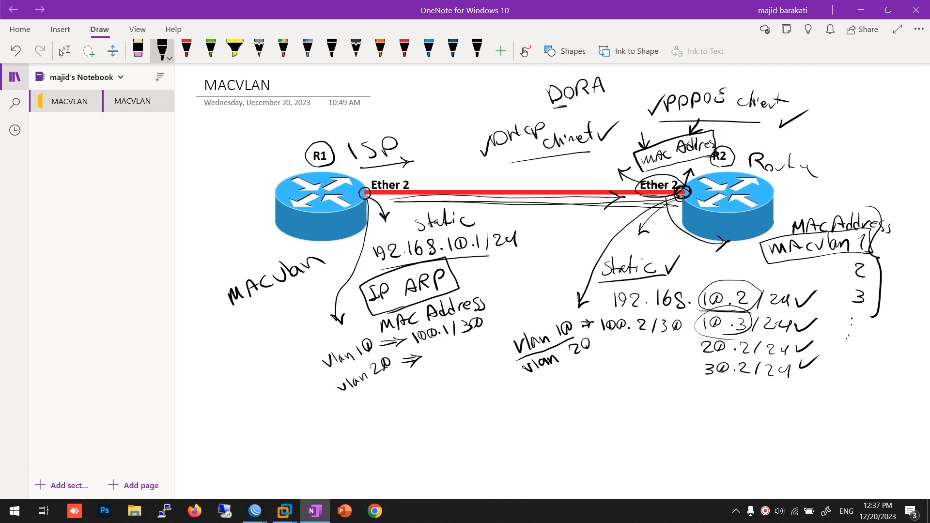
drag(673, 213, 686, 212)
drag(676, 216, 692, 222)
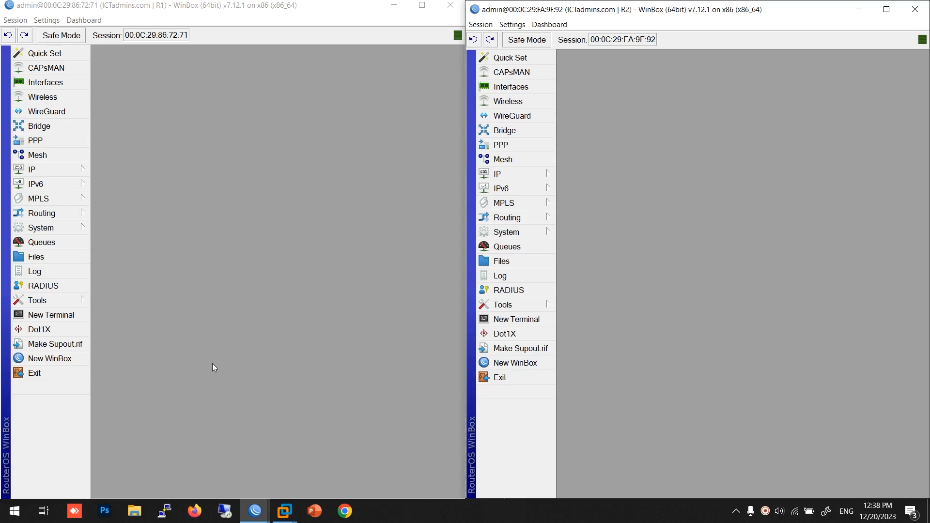
click(246, 317)
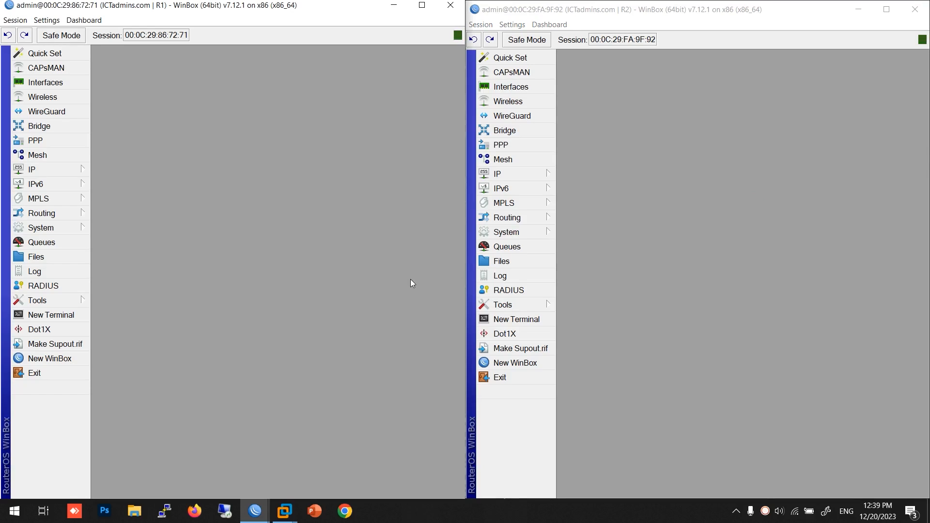
click(730, 263)
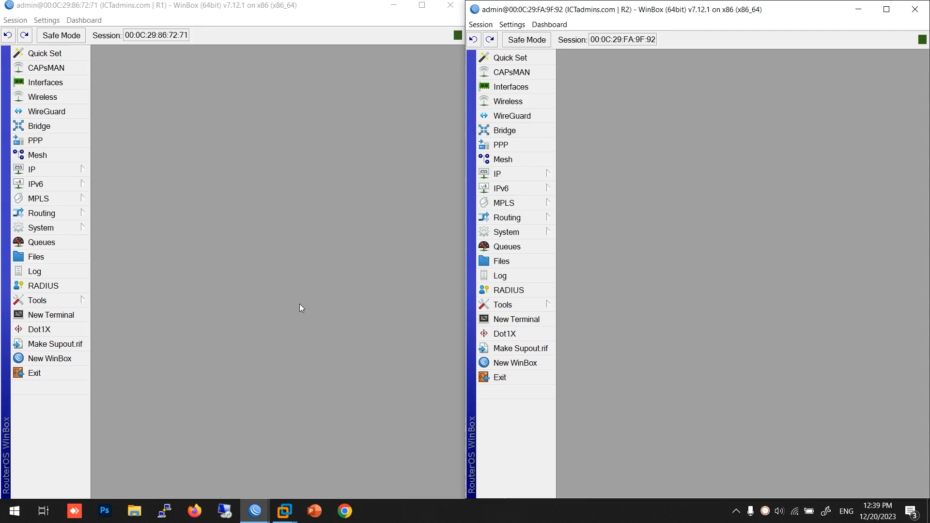
Step: In R1's WinBox session, add the IP address 192.168.10.1/24 on interface ether2-To-R2
click(60, 173)
click(140, 155)
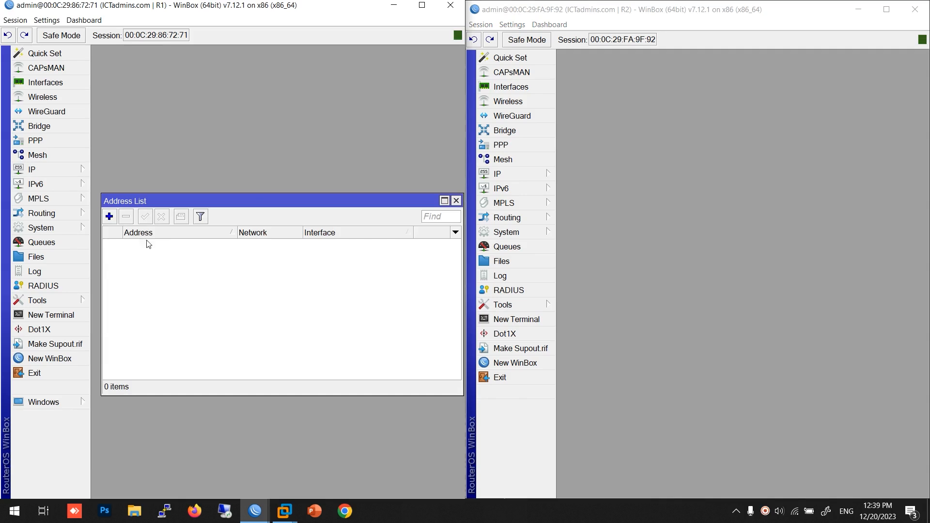
click(110, 217)
text(192.)
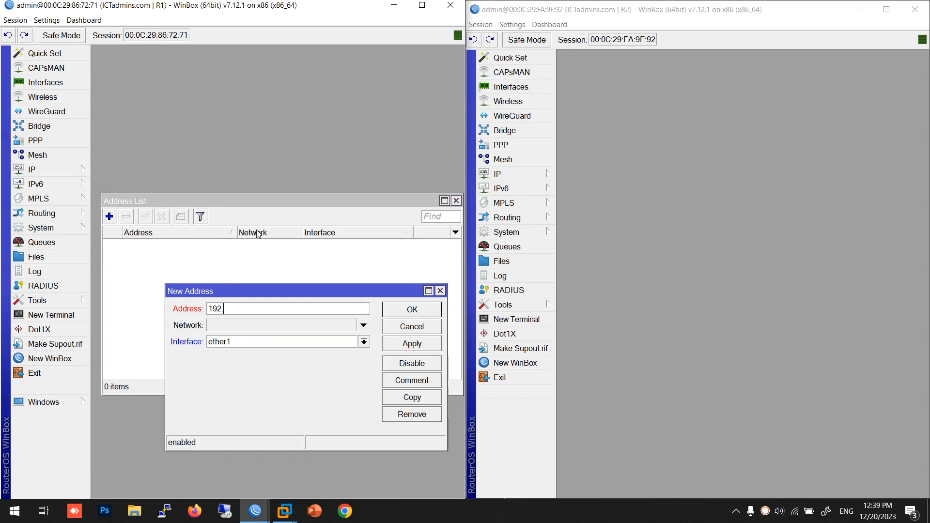
text(168.10.1/24)
click(308, 343)
click(281, 359)
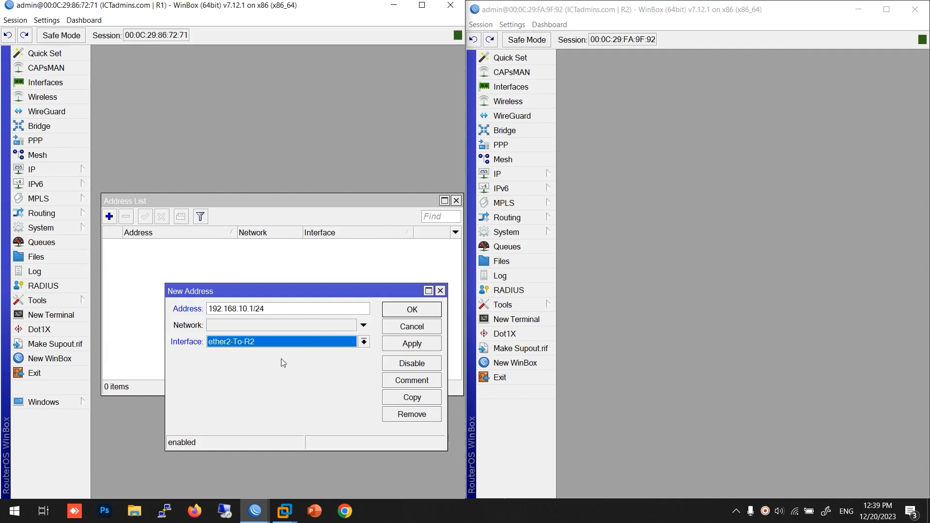
click(418, 304)
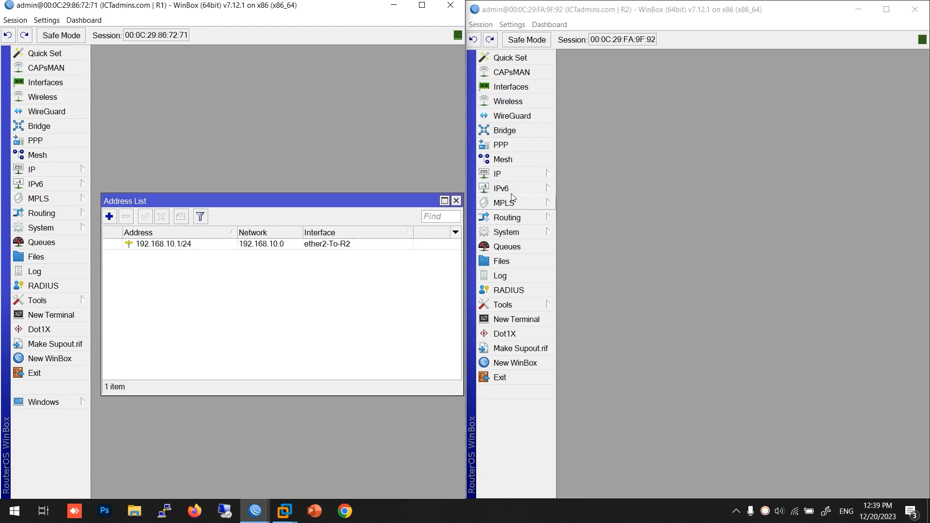
Step: In R2's session, add the IP address 192.168.10.2/24 on interface ether2-To-R1
click(504, 174)
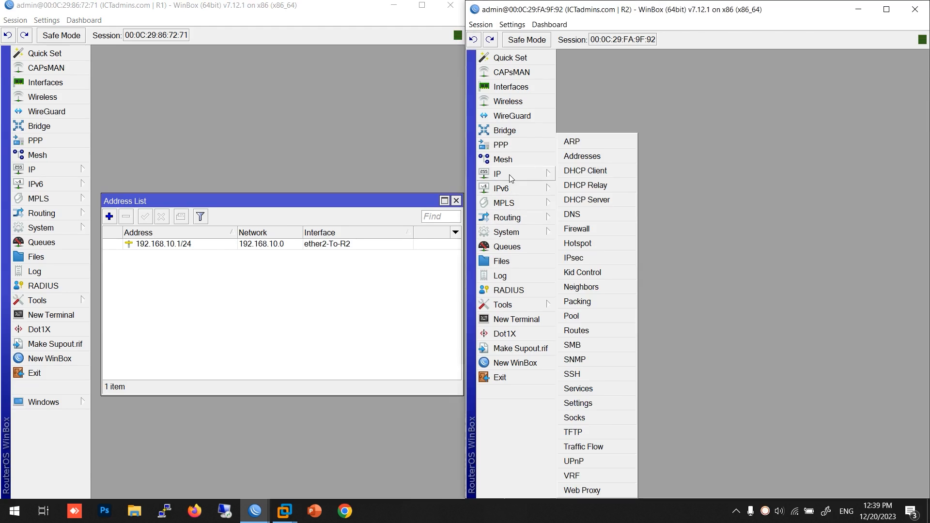
click(603, 157)
drag(606, 269, 606, 197)
click(571, 211)
click(691, 133)
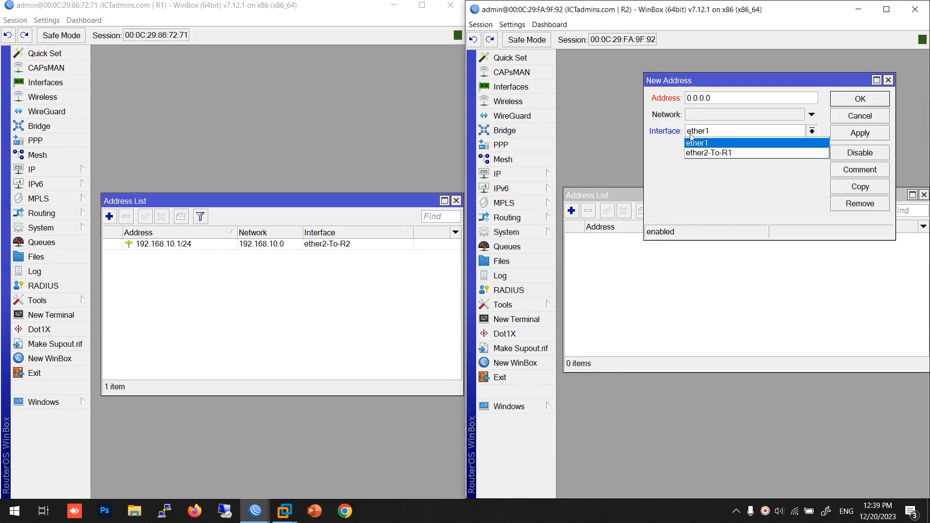
click(707, 153)
drag(716, 96, 654, 116)
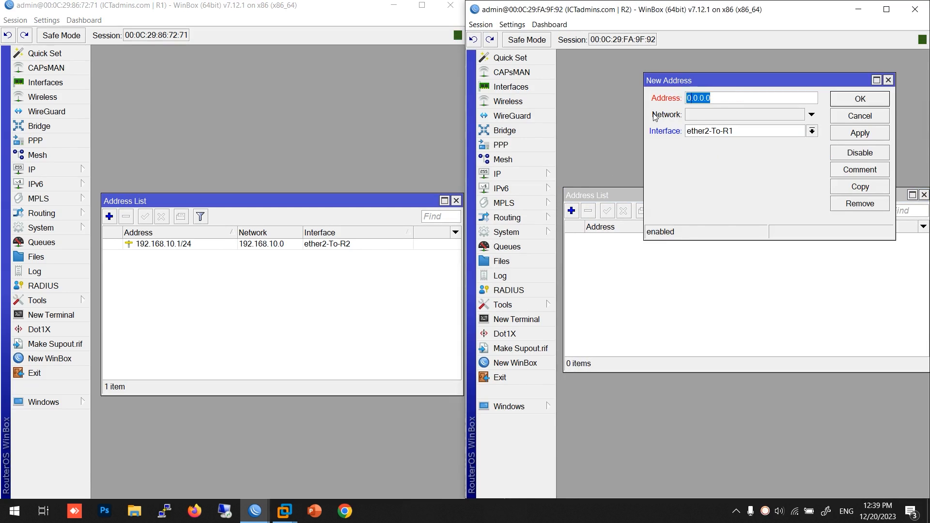
text(192.168.10.2/24)
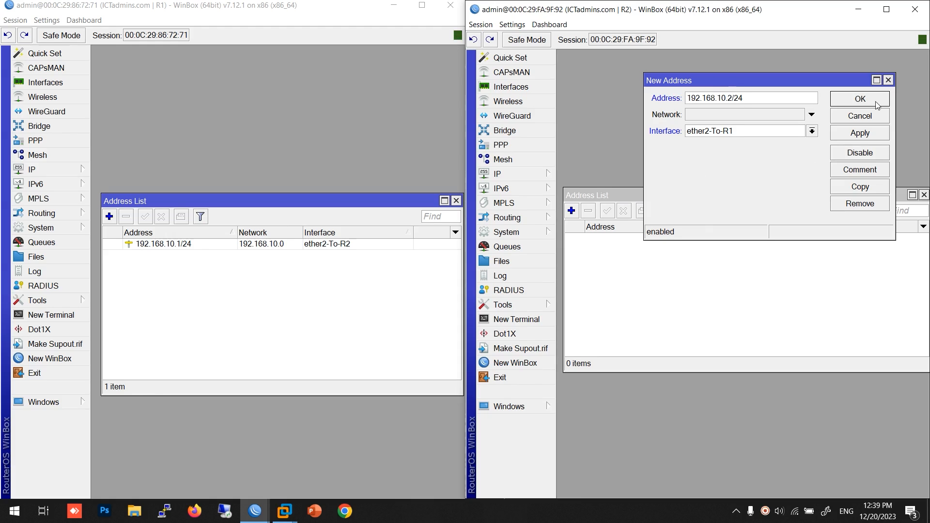
click(861, 98)
Step: Start a ping from R2 to 192.168.10.1 and open R1's ARP list
click(544, 308)
click(595, 328)
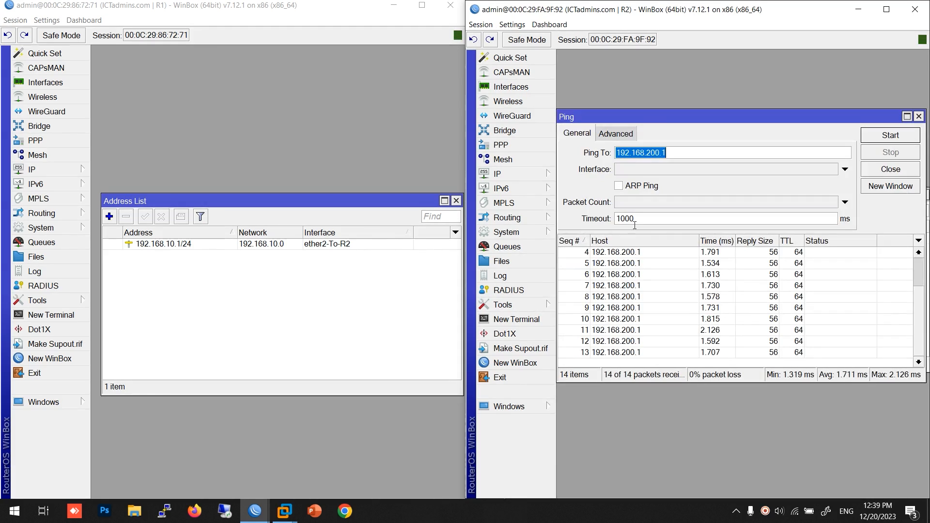
text(192.)
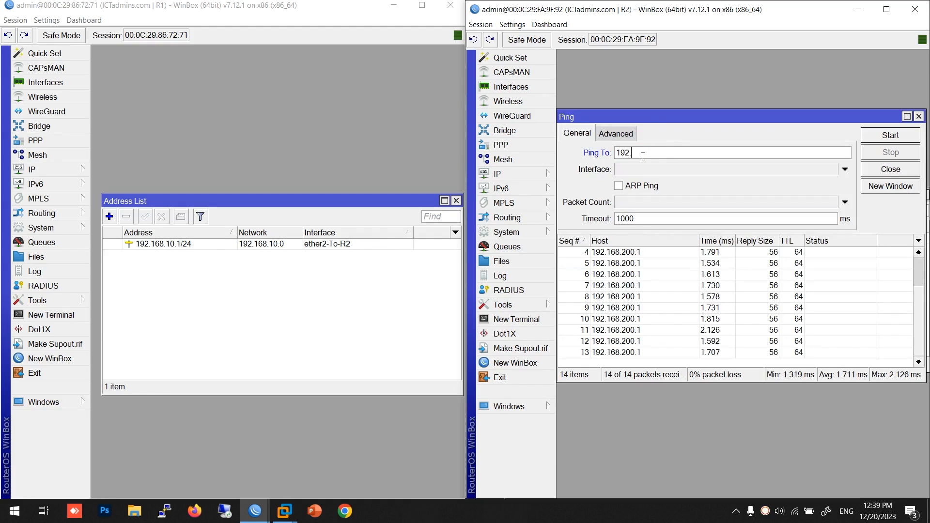
text(168.10.1)
key(Return)
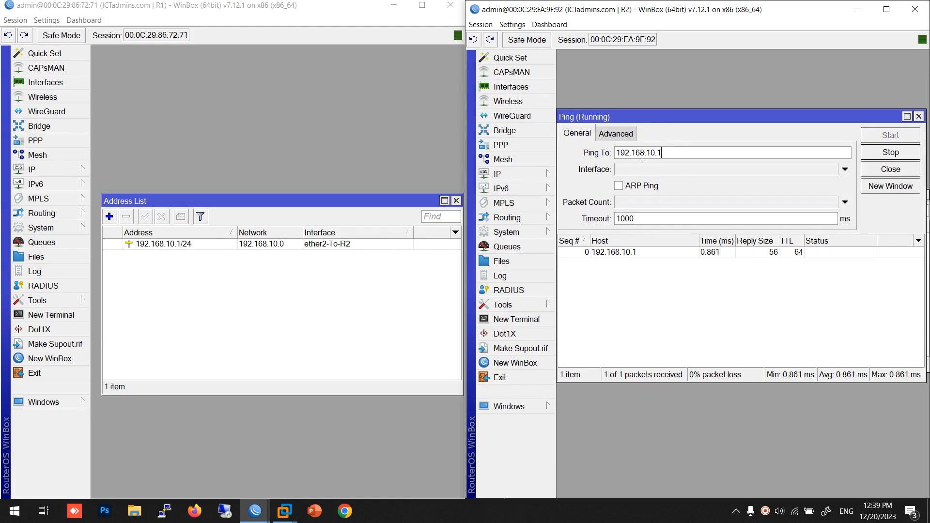
click(38, 170)
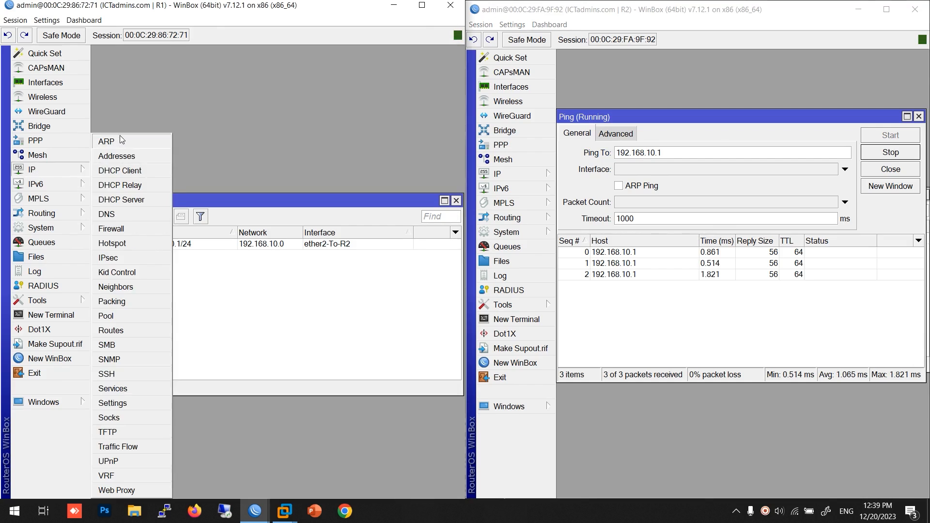
click(121, 140)
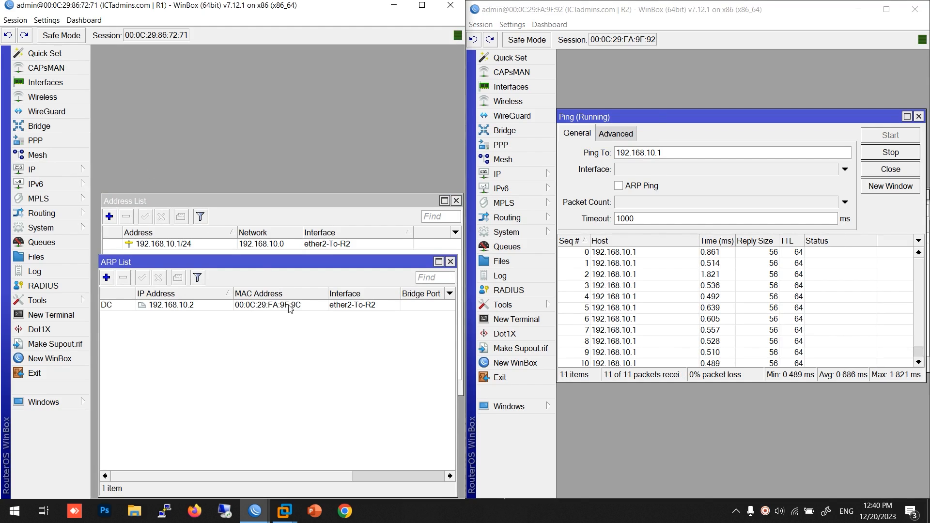
Step: Copy R2's 192.168.10.2/24 address entry to create 192.168.10.3/24 on the same interface, ether2-To-R1
drag(704, 122, 697, 249)
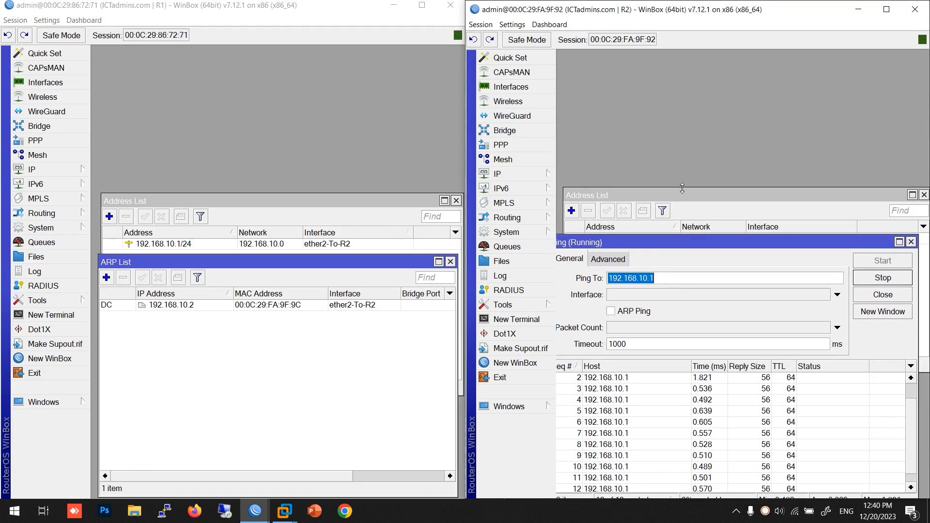
drag(684, 195, 677, 77)
double_click(659, 121)
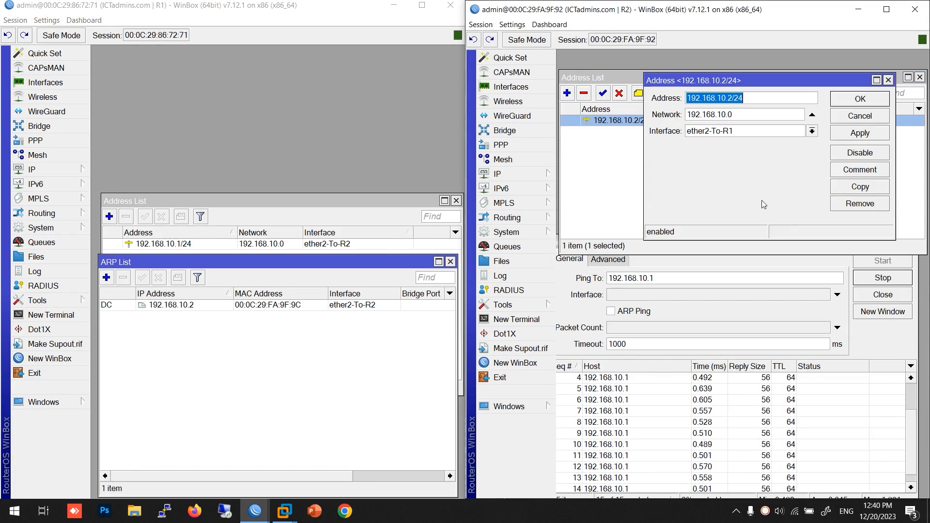
click(839, 191)
click(746, 115)
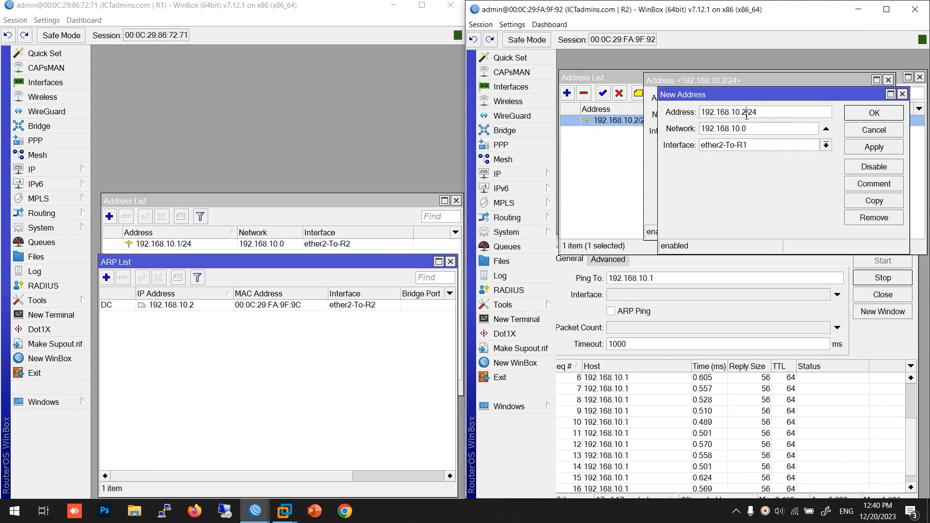
text(3)
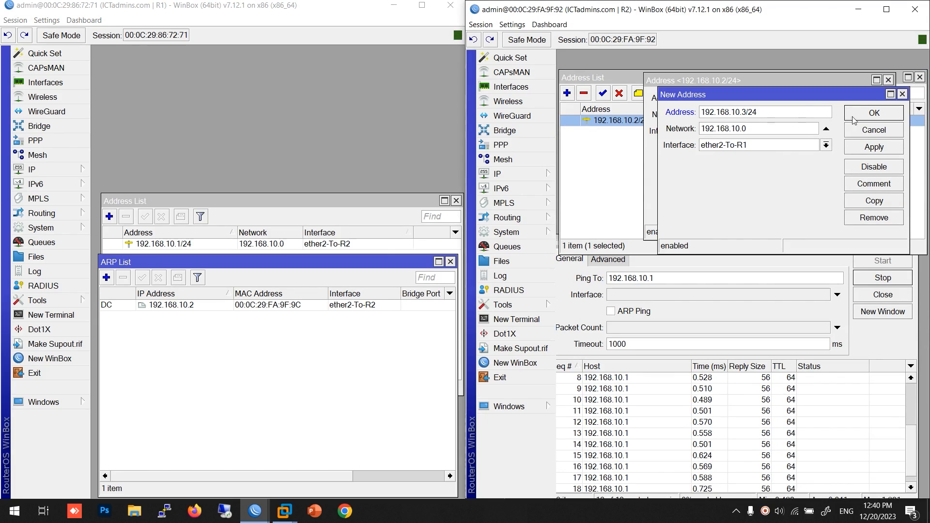
click(861, 114)
click(849, 122)
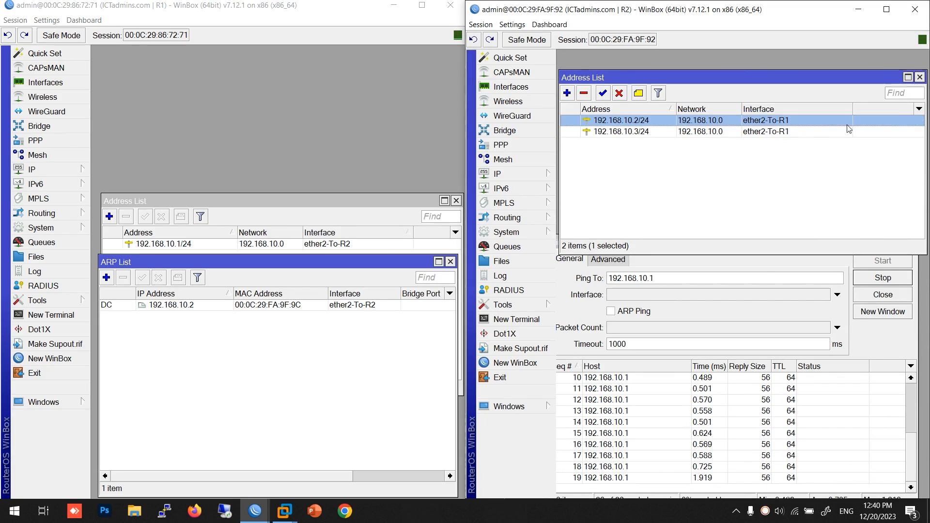
Step: Restart R2's ping to 192.168.10.1 with 192.168.10.3 as the source address
click(700, 258)
drag(746, 243, 780, 204)
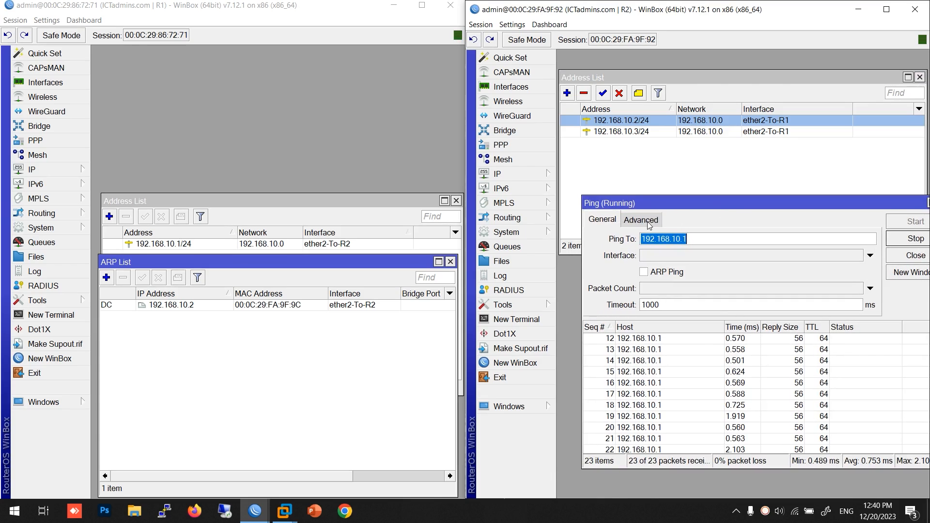
click(641, 220)
text(19)
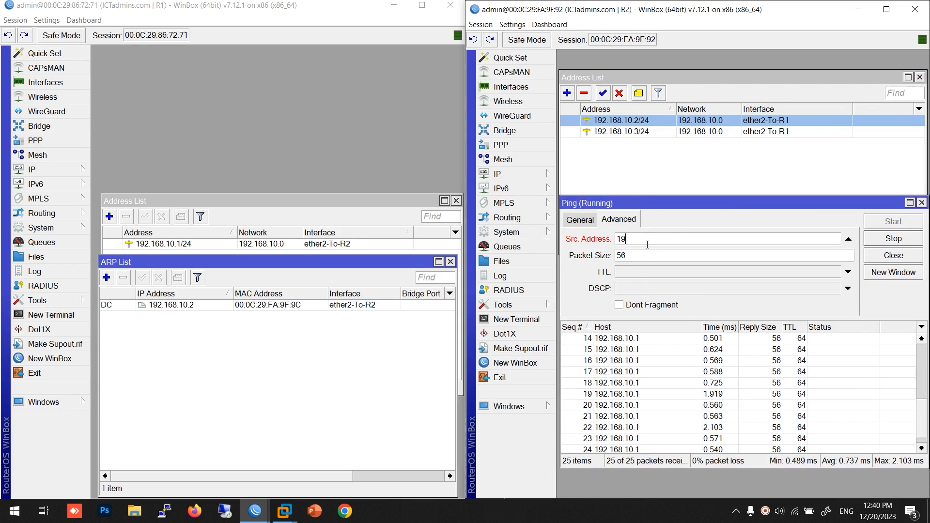
text(2.168.10.3)
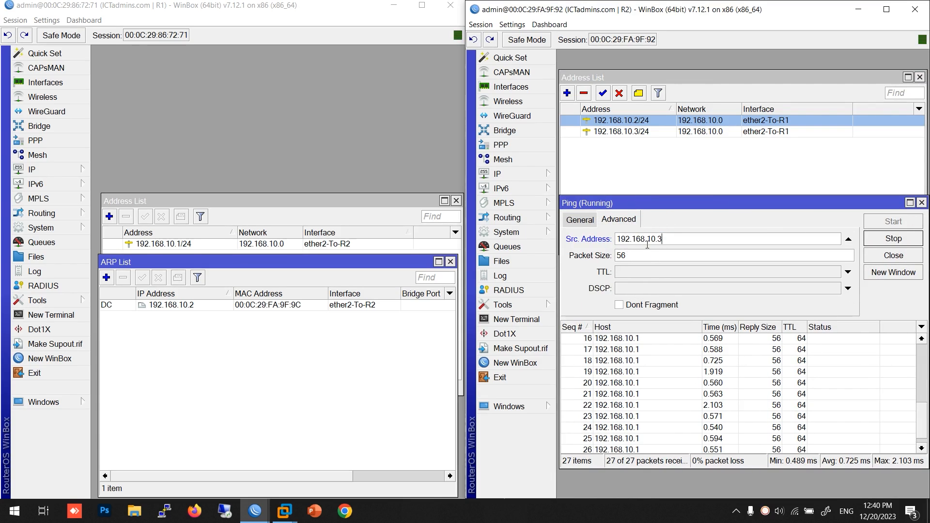
click(894, 239)
click(894, 221)
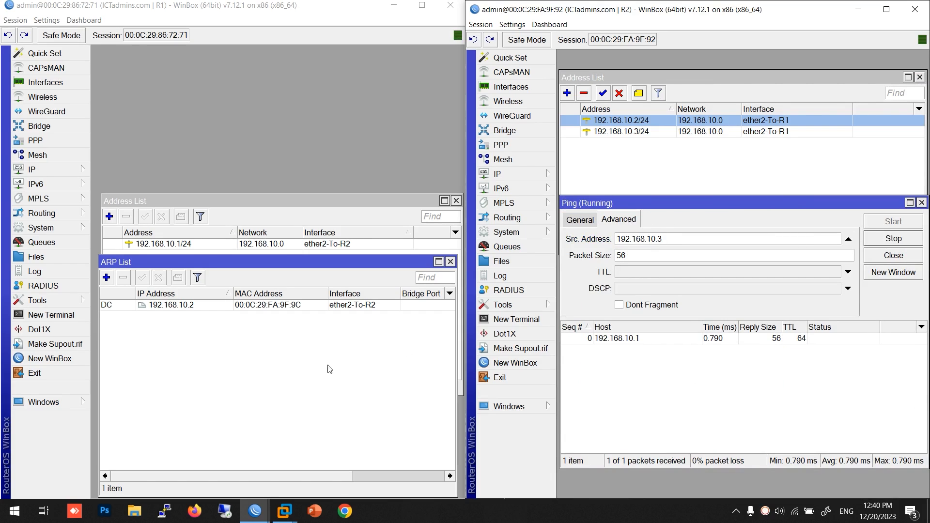
Step: Compare the MAC addresses of R2's entries in R1's ARP list, and stop and close R2's ping
click(265, 309)
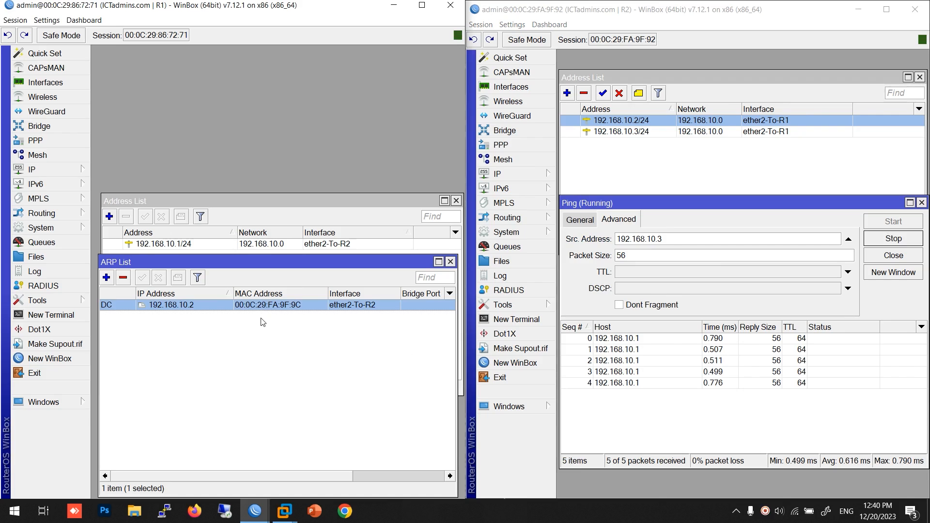
click(261, 317)
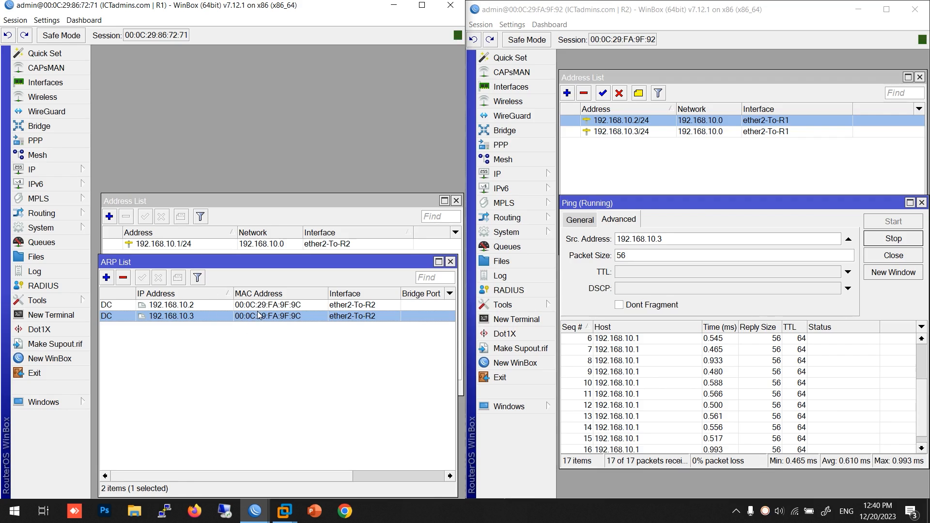
click(893, 238)
click(877, 256)
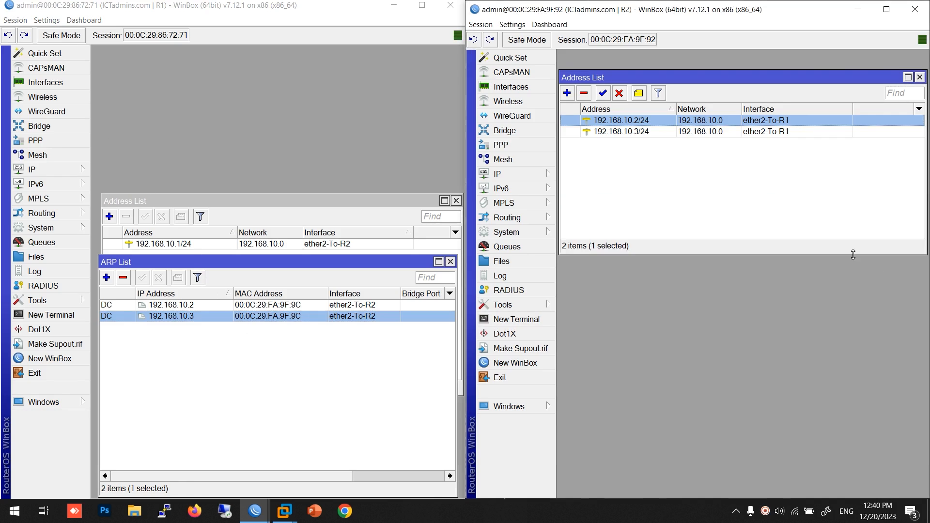
Step: Remove all IP addresses from R2 and R1, and close the address lists and R1's ARP list
click(637, 173)
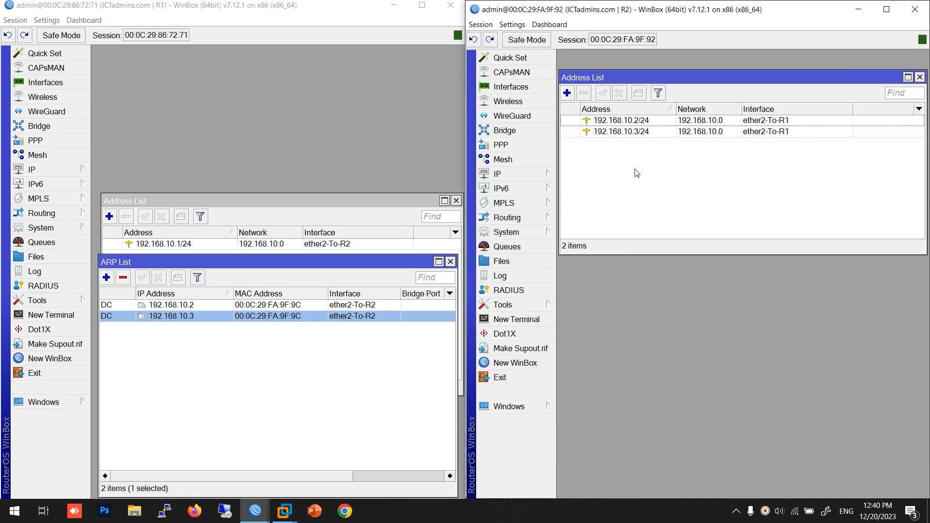
key(ctrl+a)
click(584, 93)
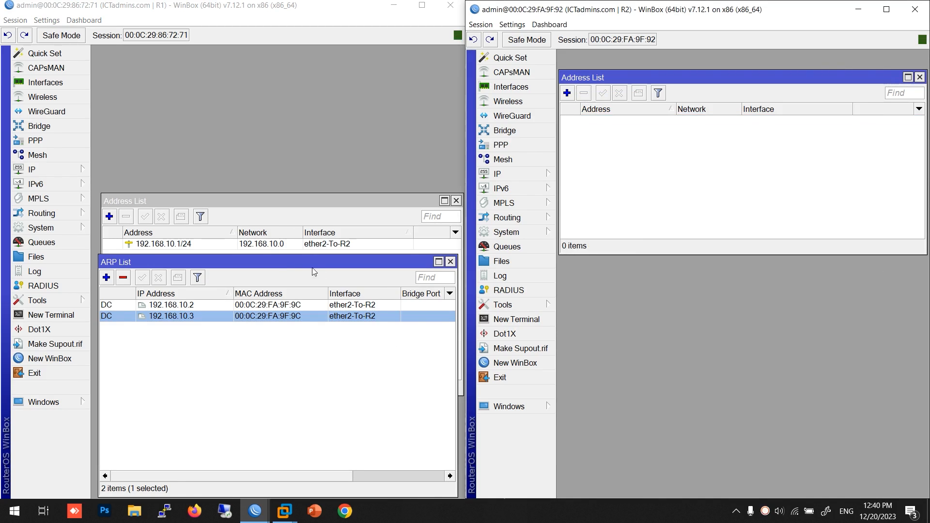
click(269, 249)
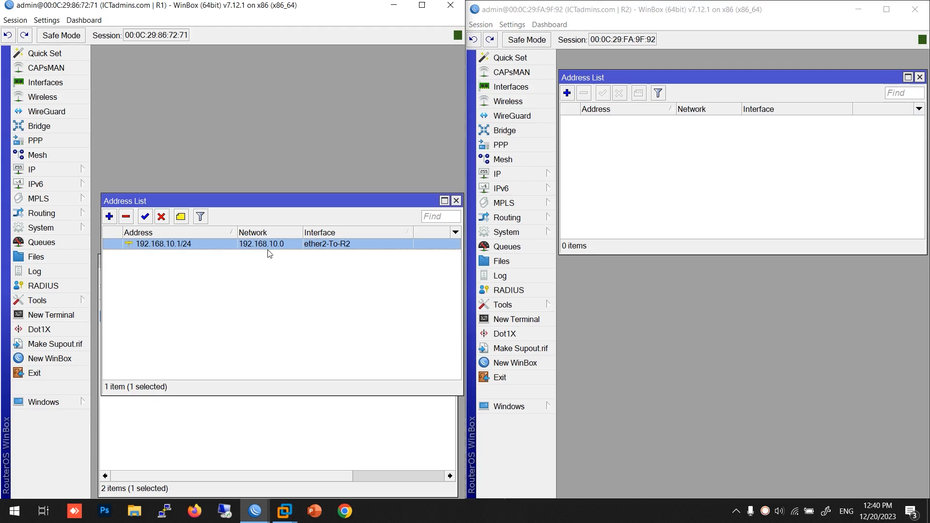
click(125, 216)
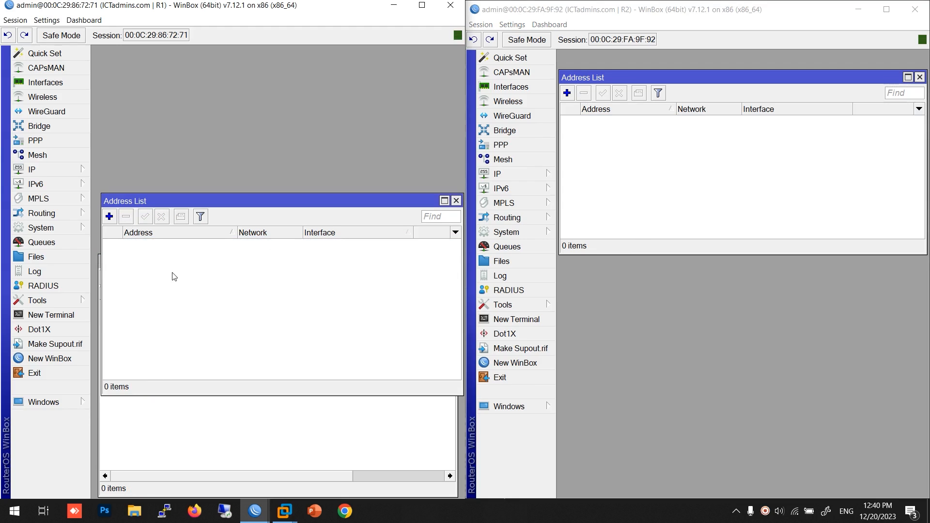
click(456, 201)
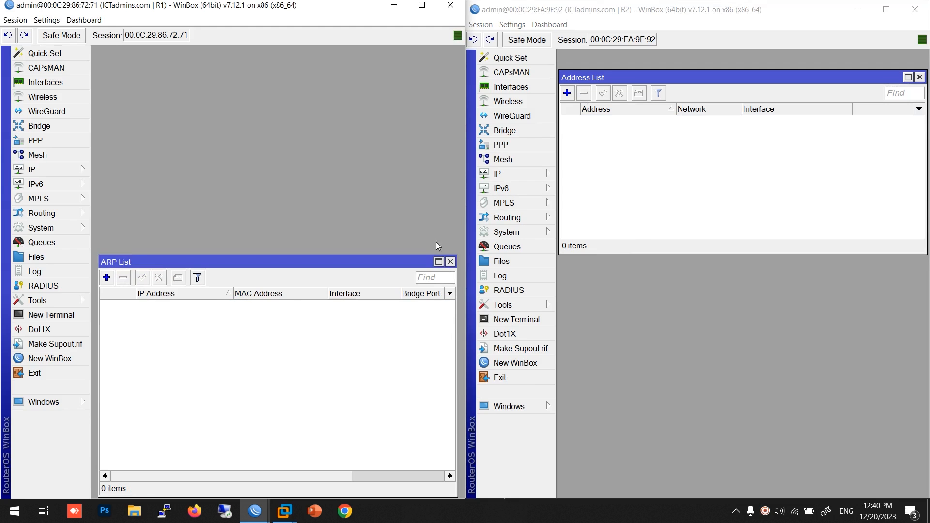
click(450, 261)
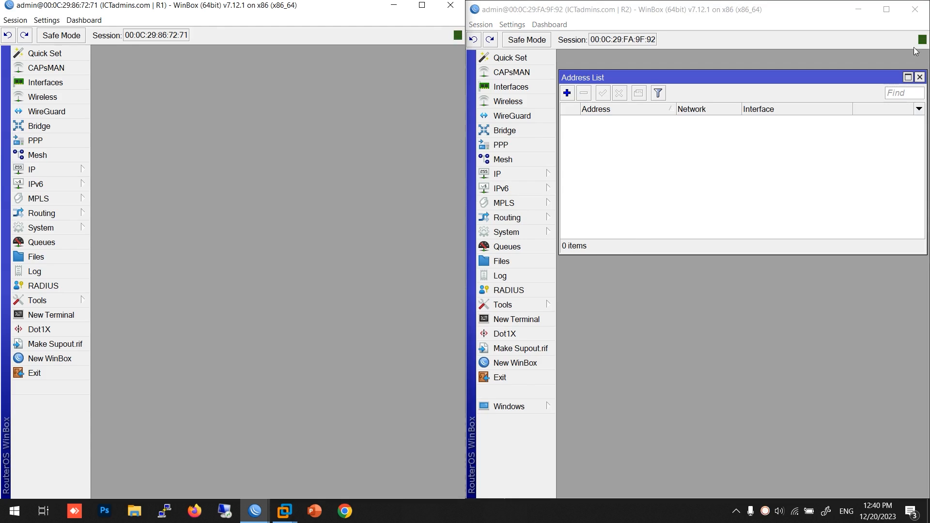
click(927, 74)
click(919, 77)
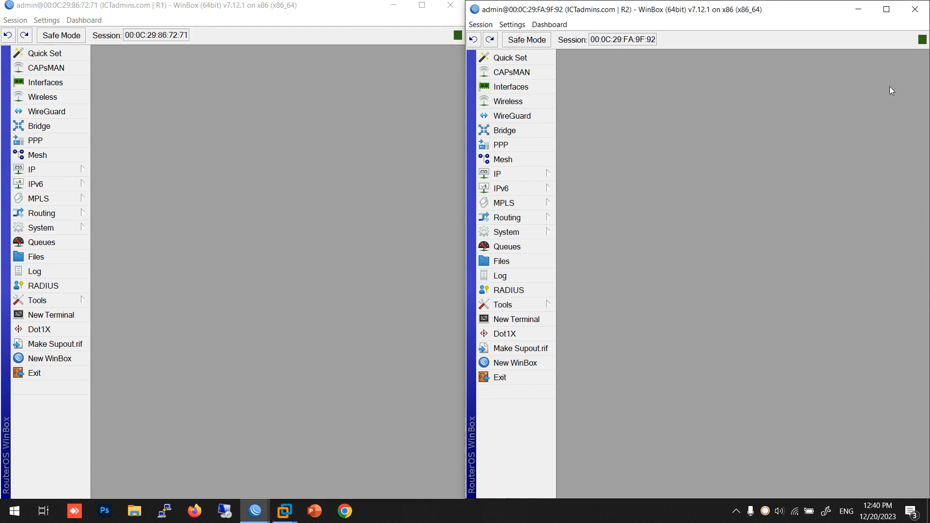
Step: On R1, create a VLAN interface named vlan10 with VLAN ID 10 on ether2-To-R2
click(62, 86)
click(380, 162)
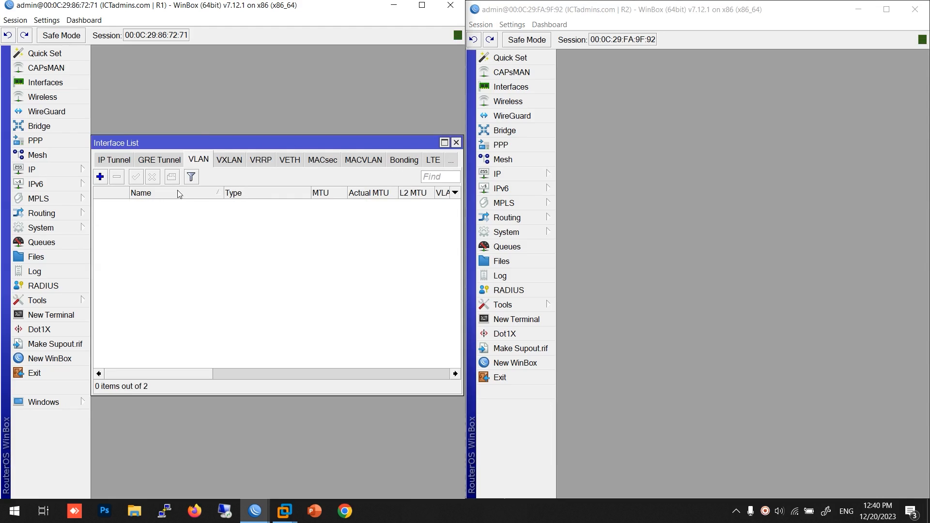
click(101, 178)
click(197, 123)
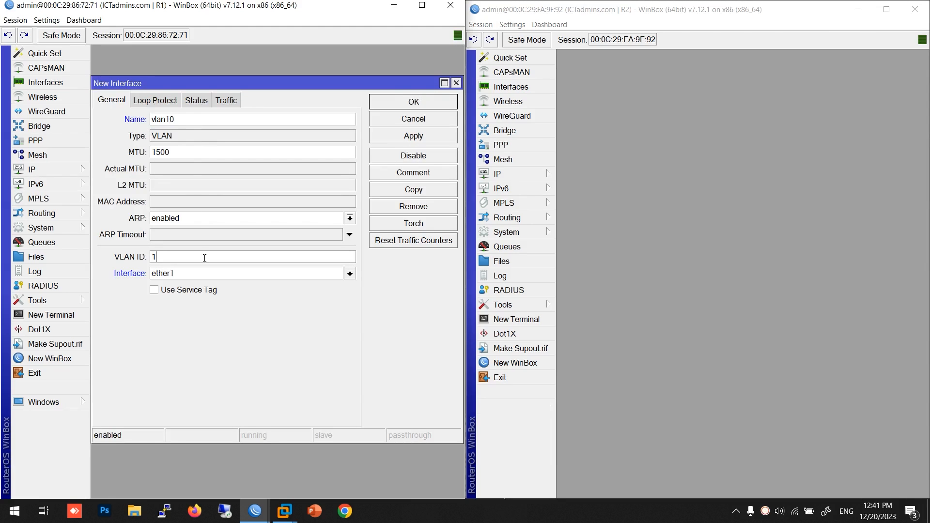
click(231, 273)
click(226, 292)
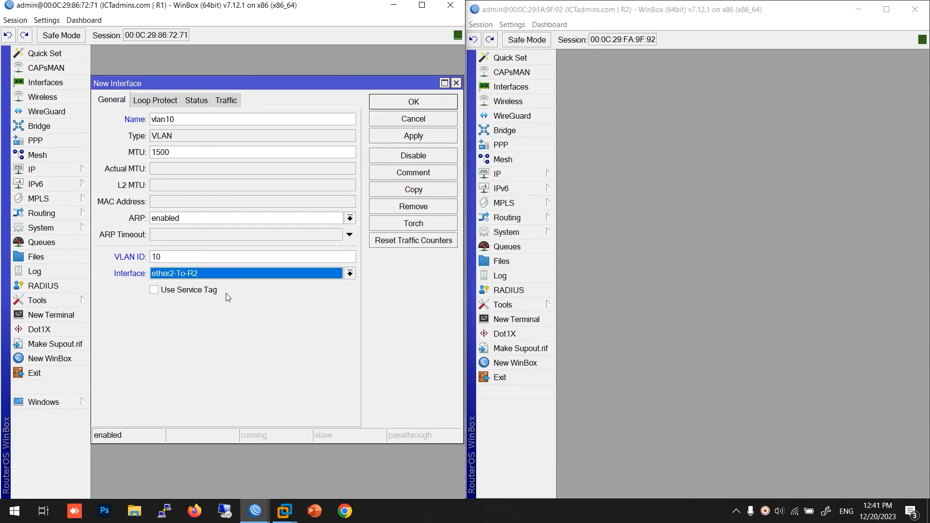
click(405, 140)
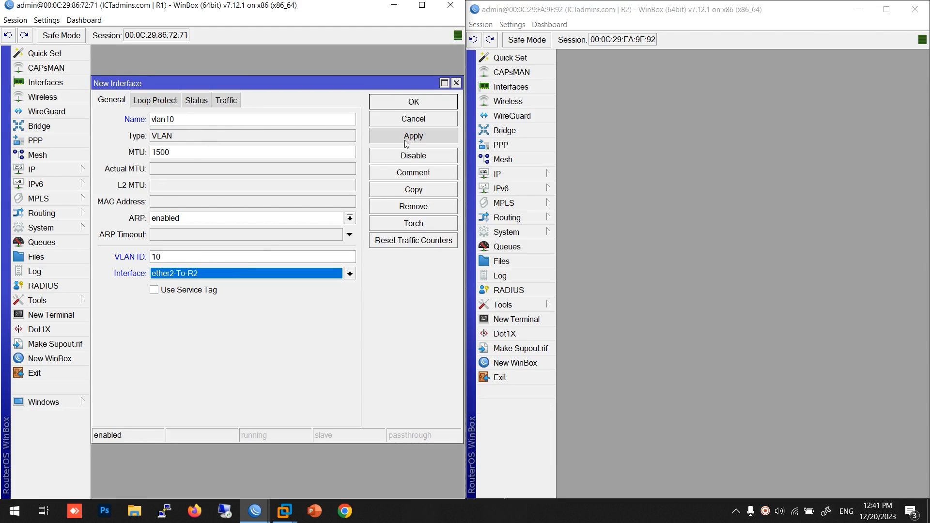
Step: Copy vlan10 to create a second VLAN interface on ether2-To-R2 with VLAN ID 20
click(405, 193)
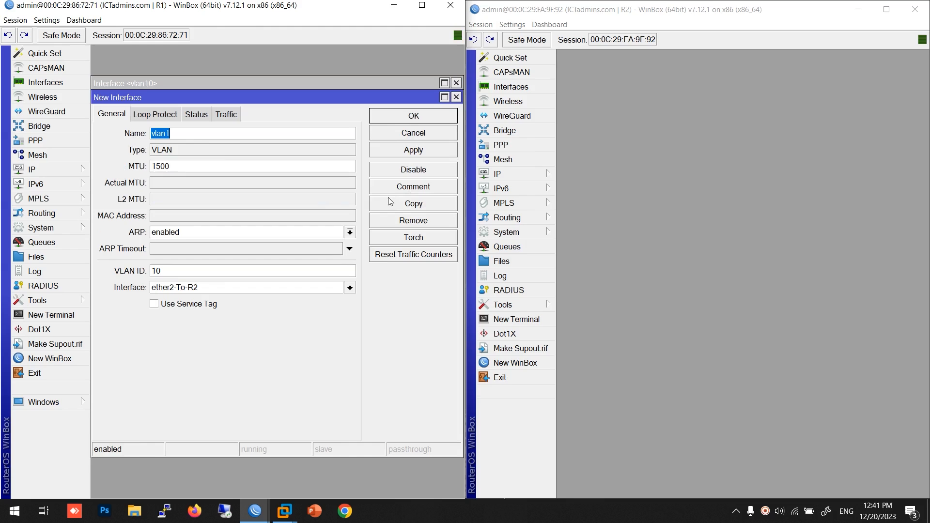
click(191, 135)
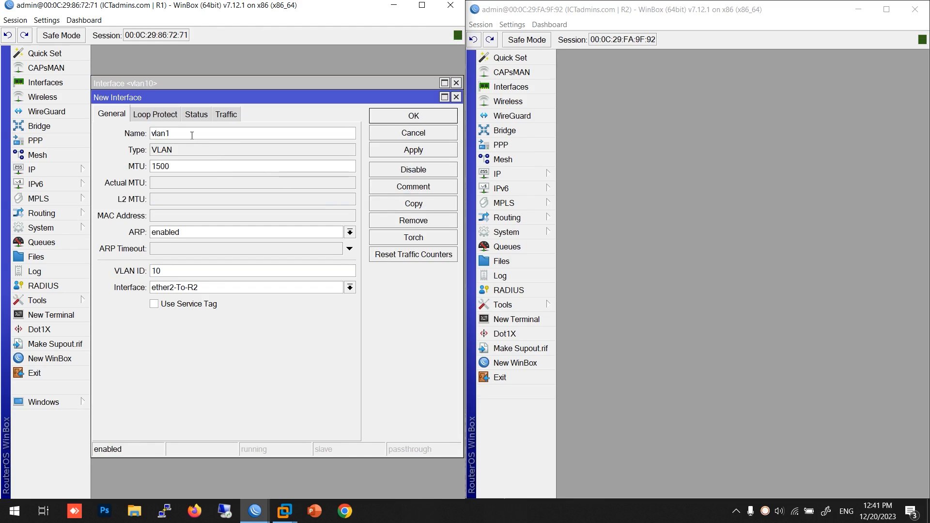
double_click(225, 266)
text(20)
click(413, 120)
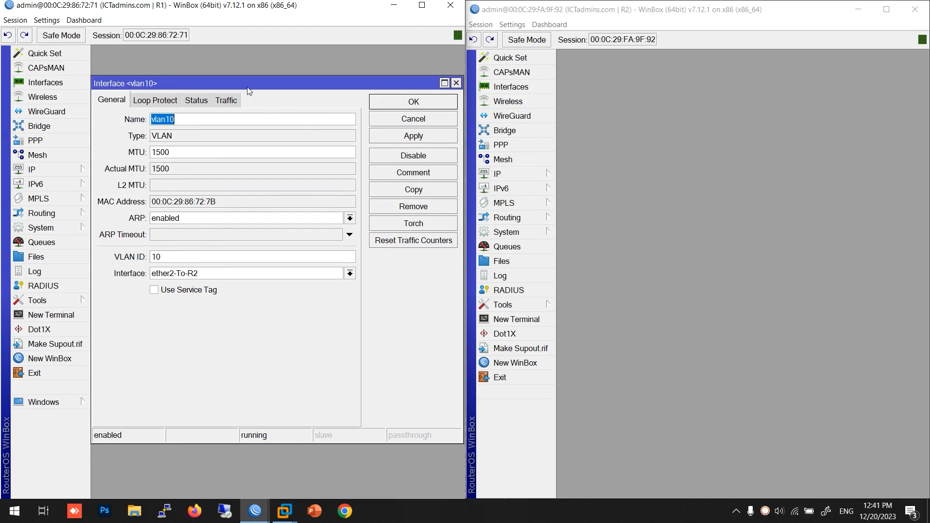
Step: Compare the MAC addresses of the vlan10 and vlan20 interfaces on R1
drag(250, 91, 201, 229)
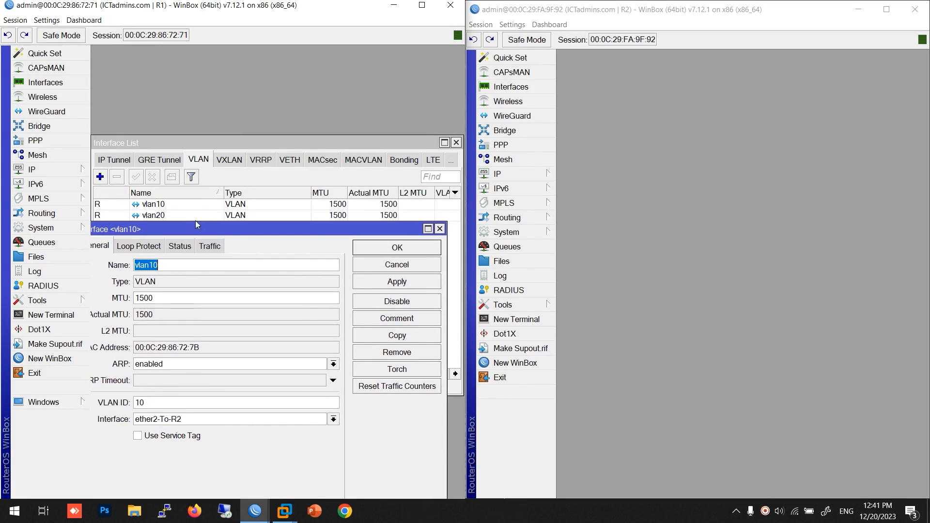
double_click(196, 220)
click(339, 468)
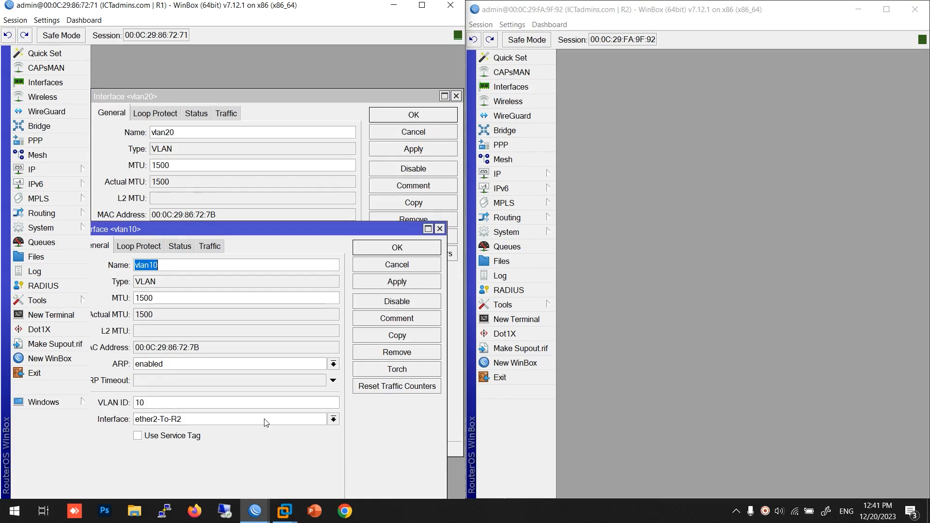
drag(205, 344, 116, 355)
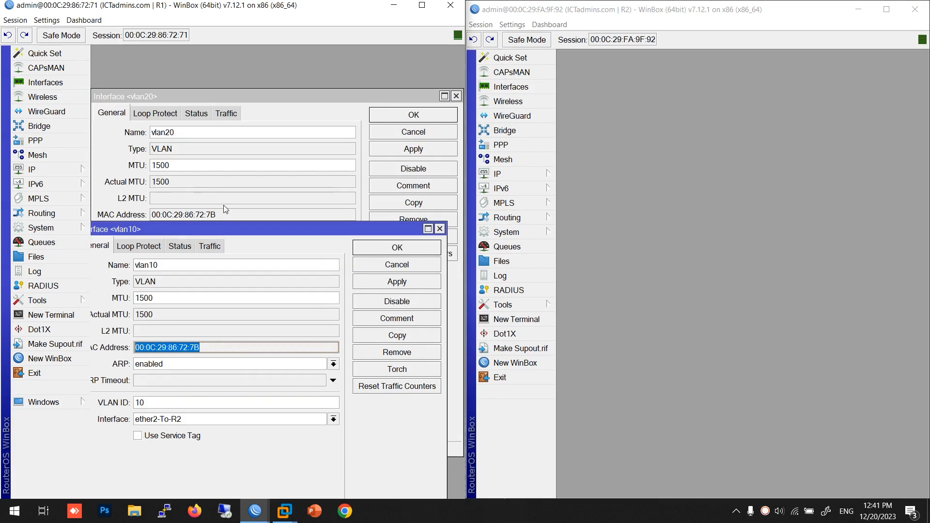
drag(218, 212, 137, 219)
Step: Check the MAC address of R1's ether2-To-R2 port against its VLANs, and close all of R1's interface windows
click(45, 83)
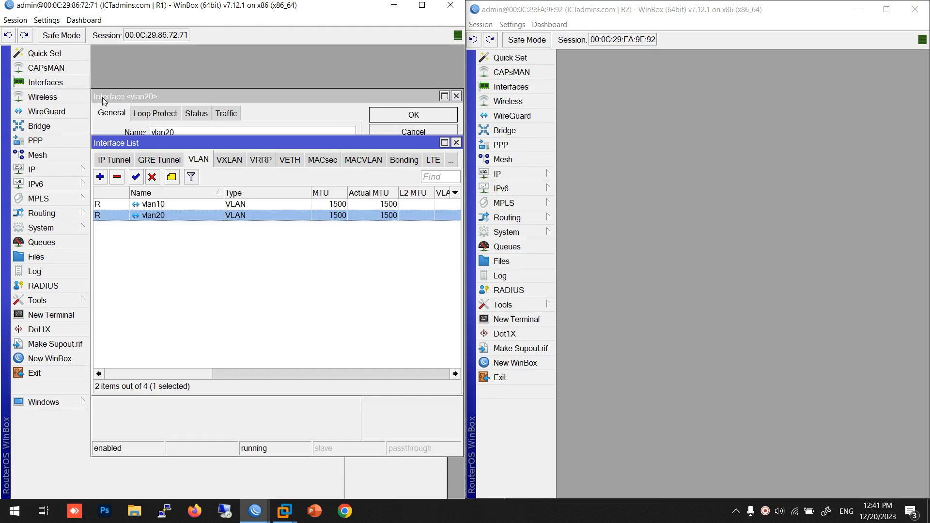
click(105, 162)
click(105, 162)
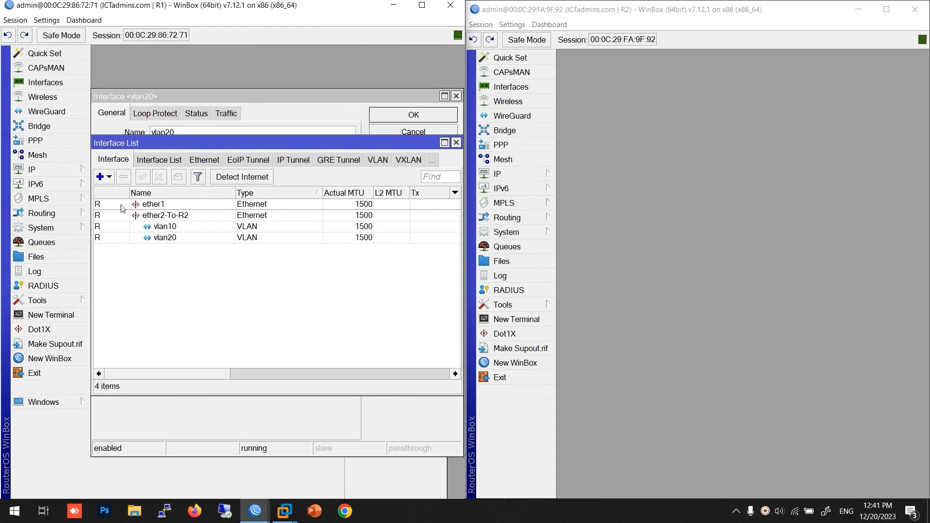
double_click(129, 217)
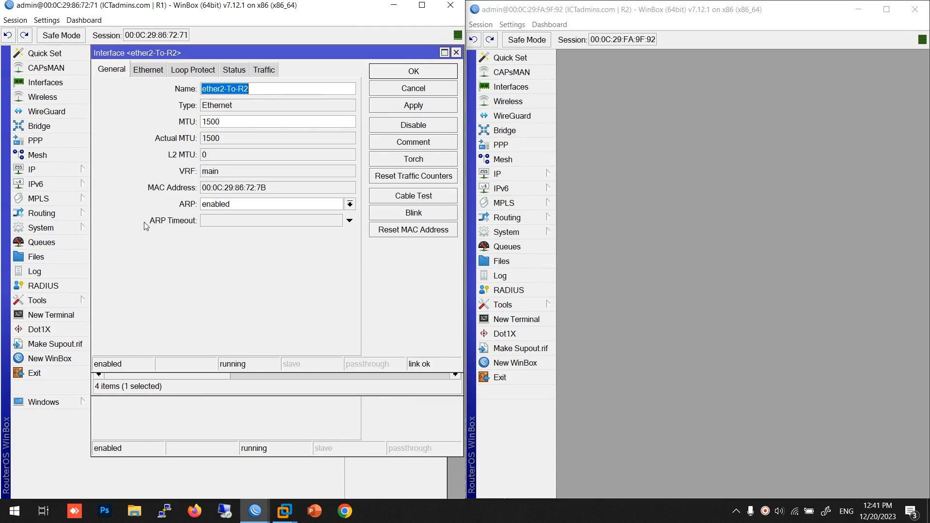
double_click(262, 188)
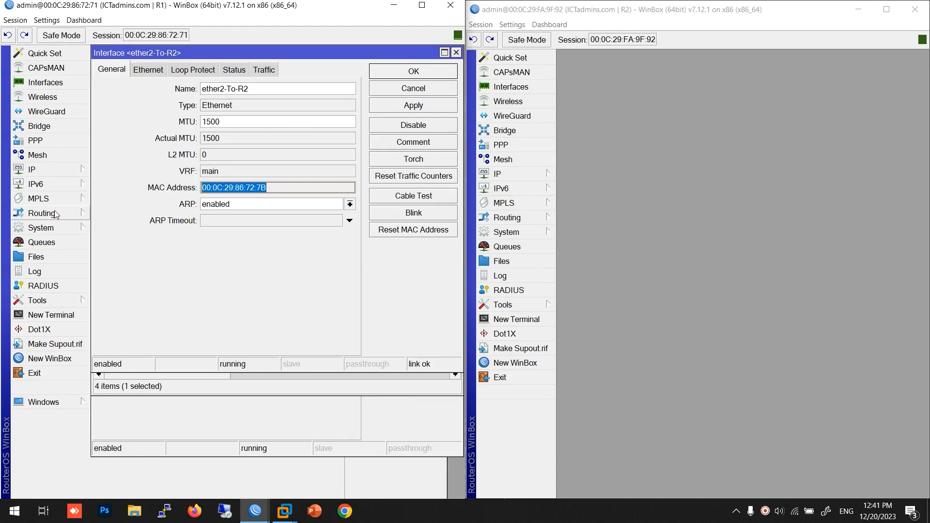
key(Escape)
key(Escape)
key(Escape)
key(Escape)
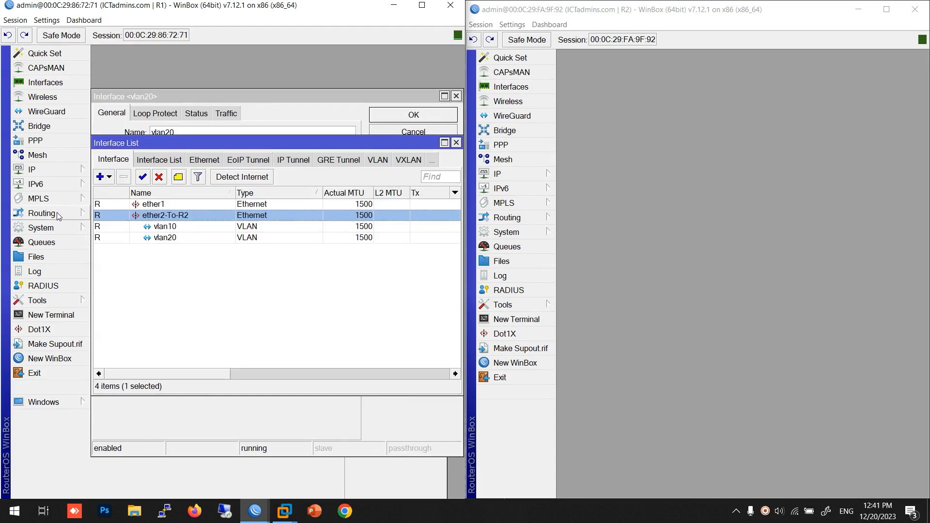
Step: On R2, create a VLAN interface named vlan10 with VLAN ID 10 on ether2-To-R1
click(509, 85)
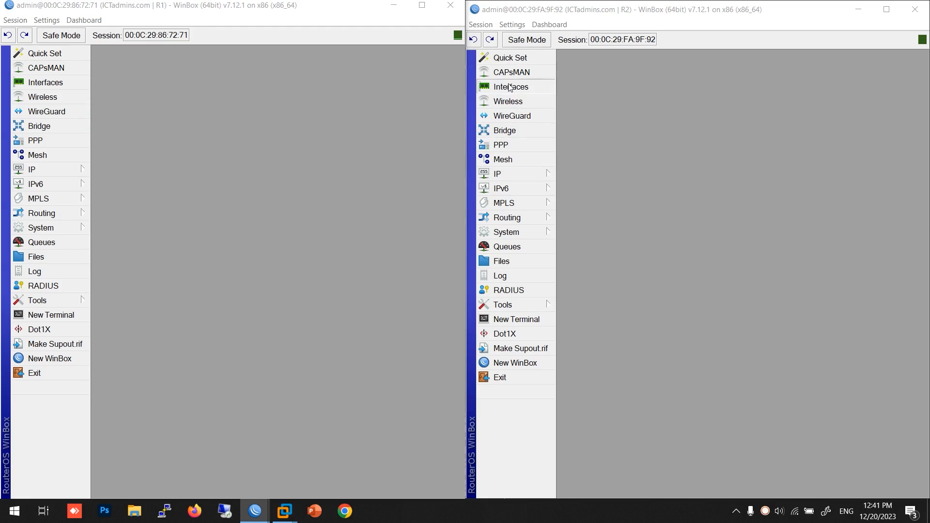
click(843, 246)
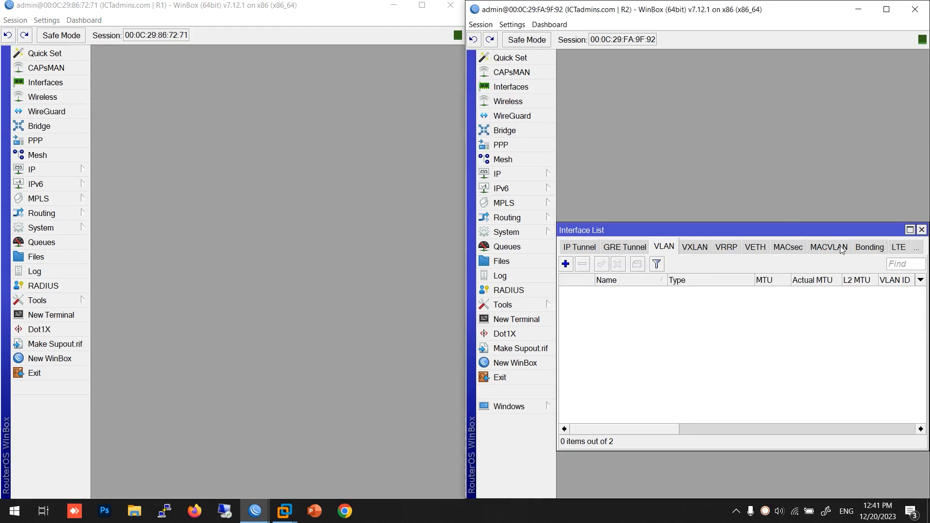
click(565, 263)
click(678, 216)
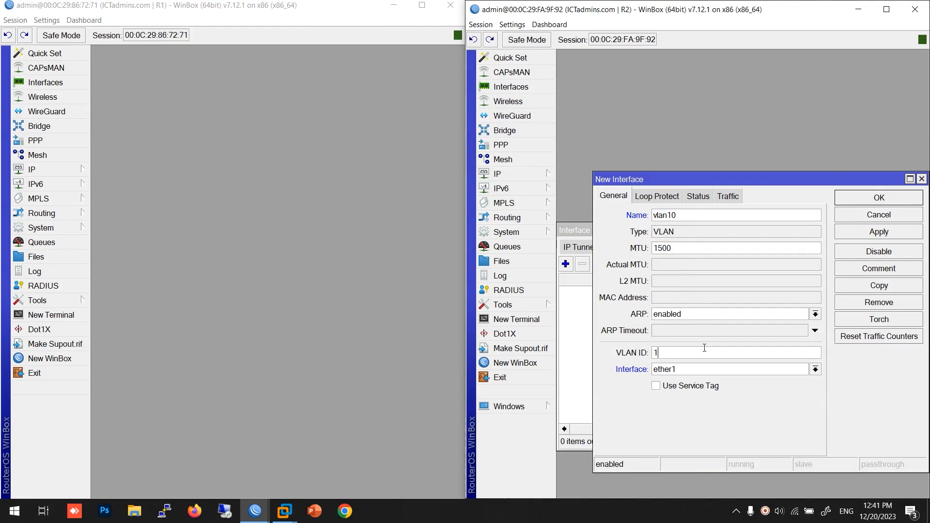
click(708, 372)
click(708, 386)
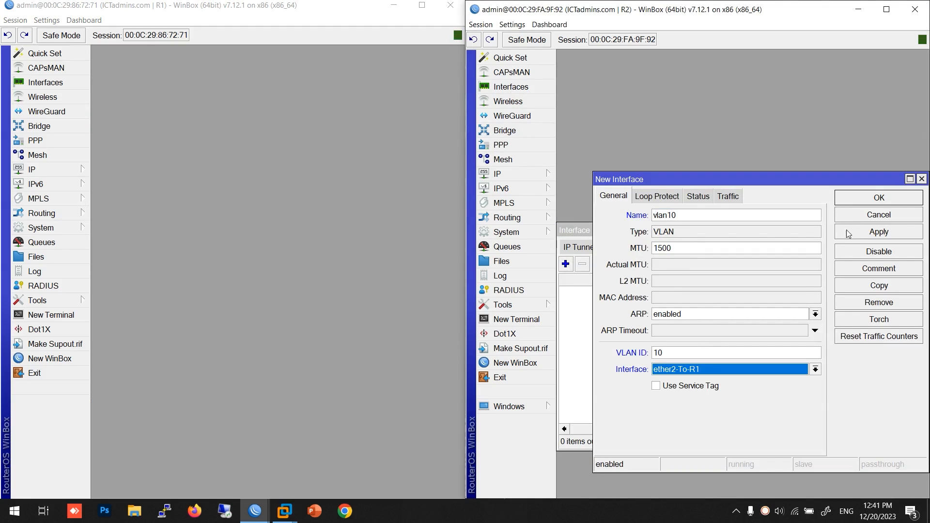
click(867, 231)
Step: Copy R2's vlan10 to create vlan20 with VLAN ID 20 on ether2-To-R1, and close the interface settings
click(878, 285)
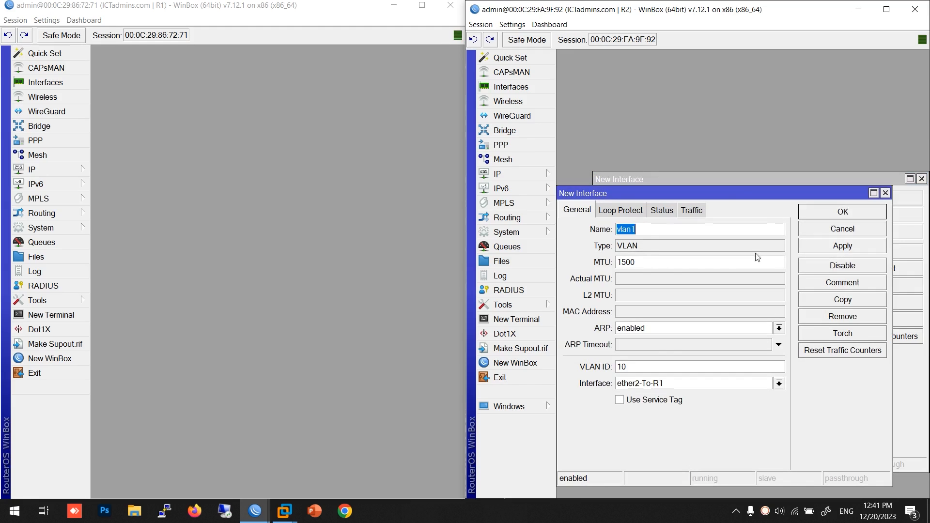
click(647, 235)
double_click(628, 361)
text(20)
click(857, 211)
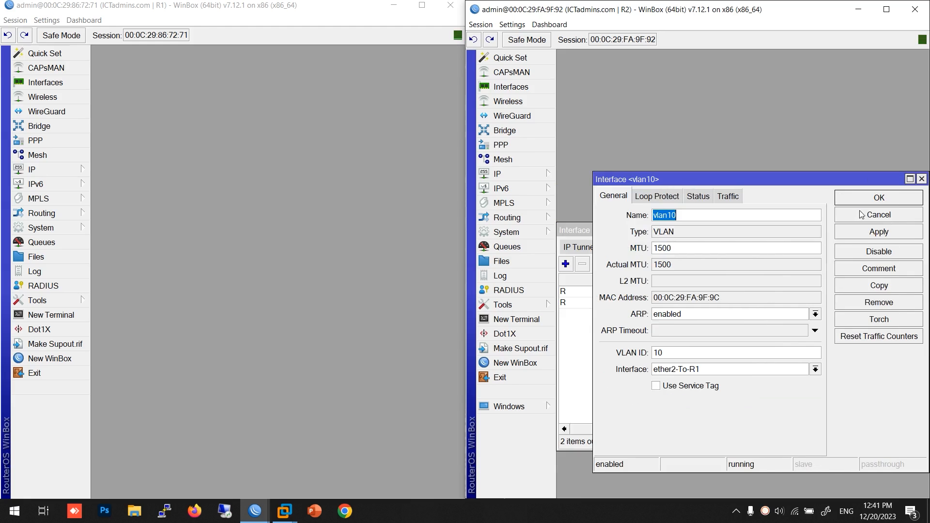
click(870, 199)
Step: On R1, add the IP address 192.168.100.1/24 to the vlan10 interface
click(53, 170)
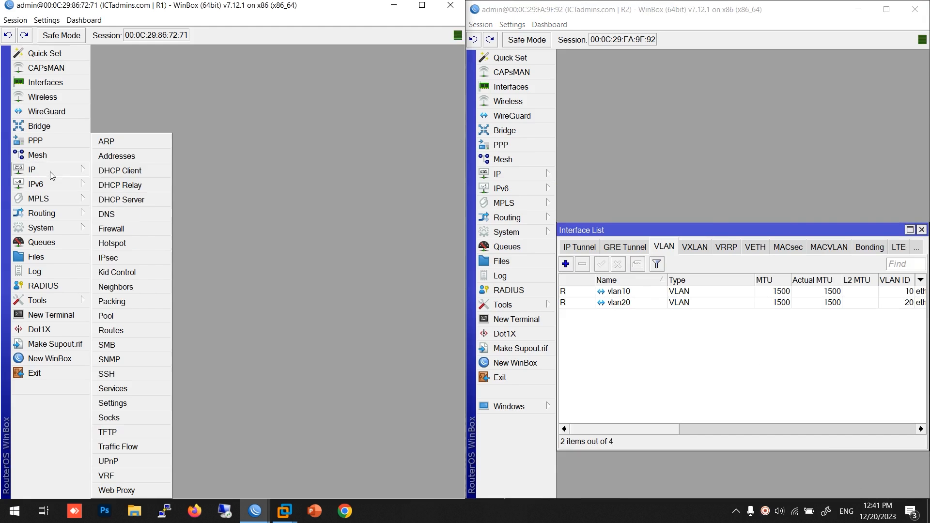
click(107, 156)
click(109, 217)
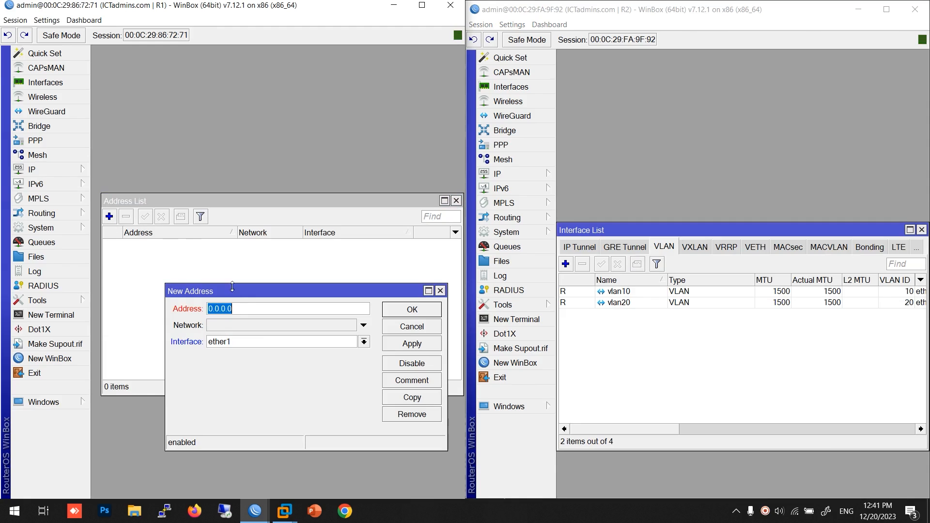
click(256, 343)
click(250, 373)
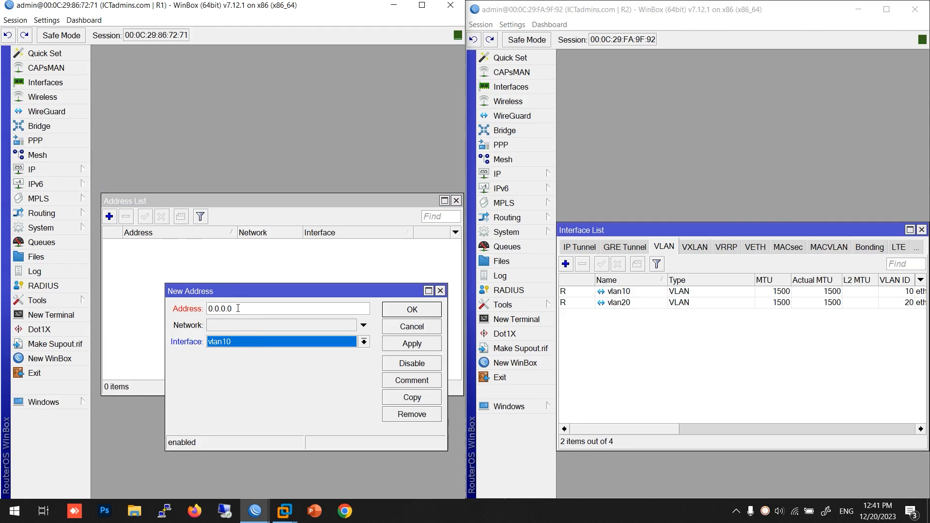
key(shift+Tab)
text(192.168)
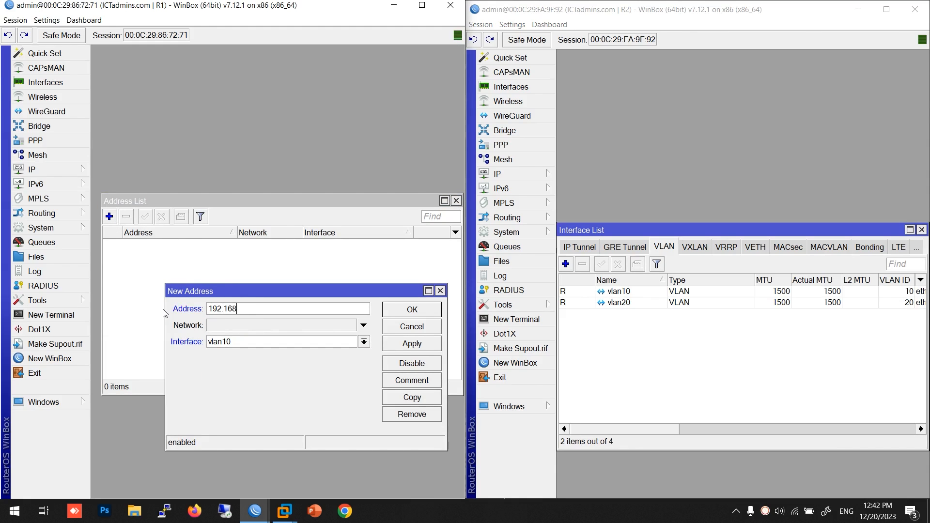
text(.100.1/24)
click(435, 343)
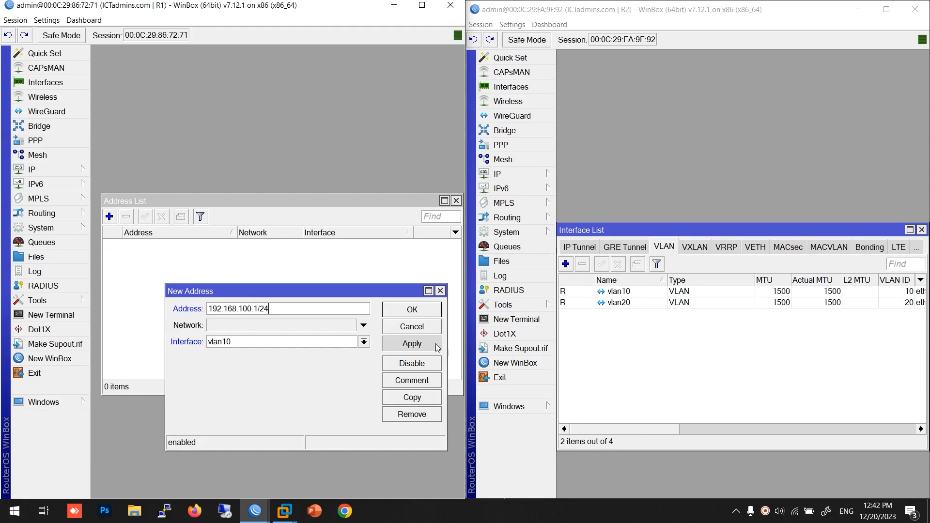
Step: Copy R1's vlan10 address to add 192.168.200.1/24 on the vlan20 interface
click(420, 398)
click(268, 356)
click(242, 398)
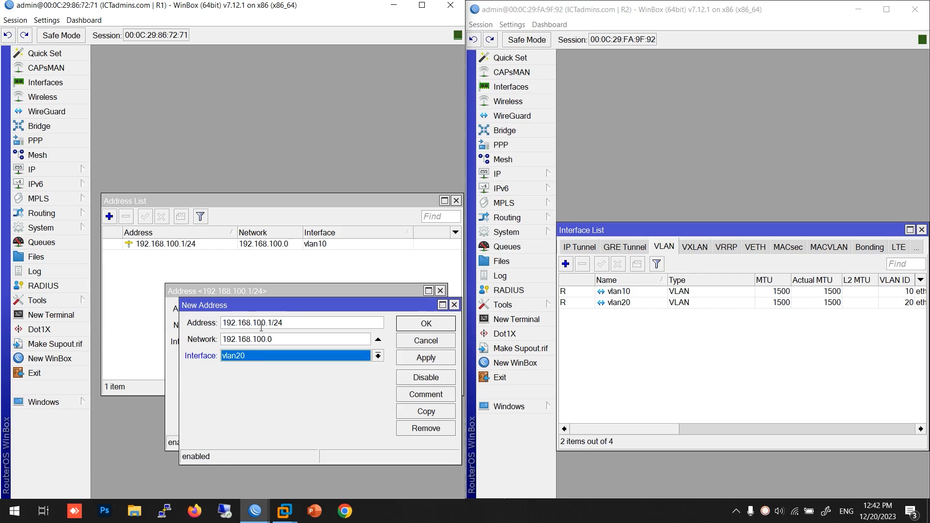
drag(257, 324, 253, 324)
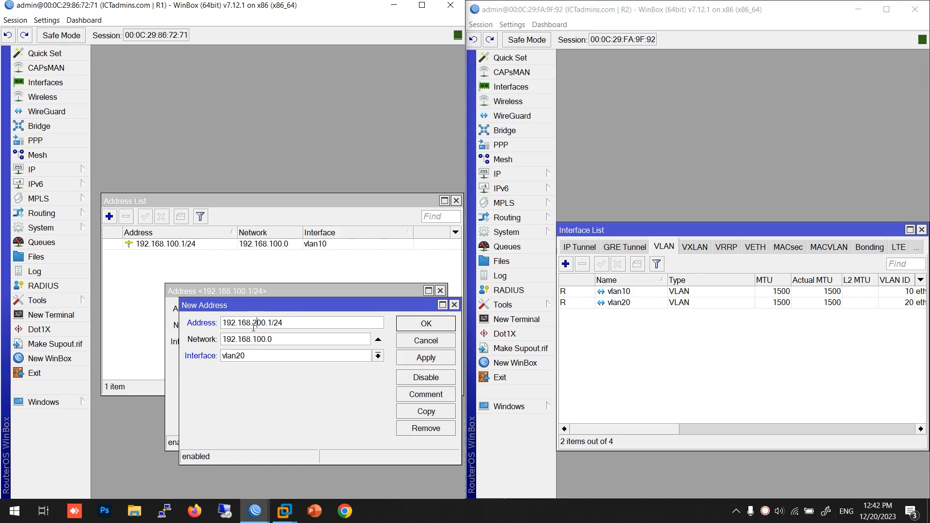
click(426, 324)
click(413, 310)
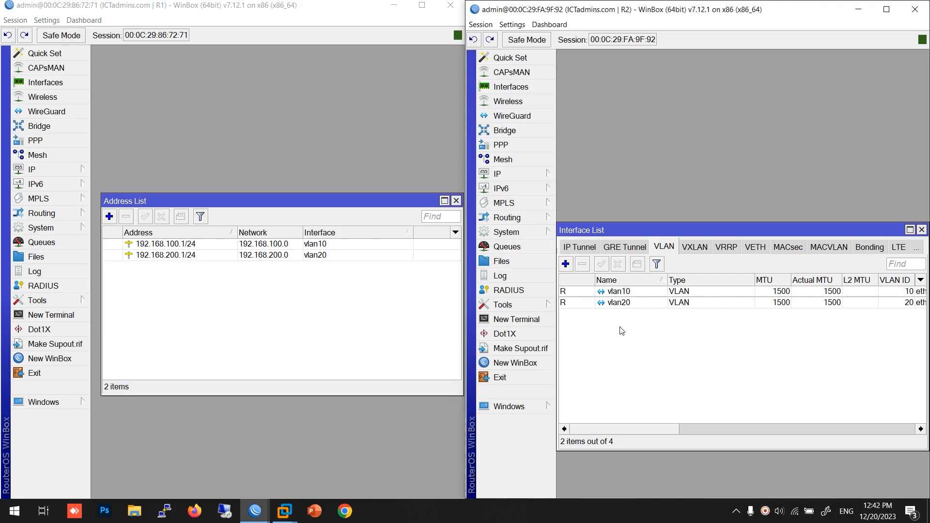
Step: Close R2's interface list and add the IP address 192.168.100.2/24 to R2's vlan10 interface
key(Escape)
mouse_move(525, 180)
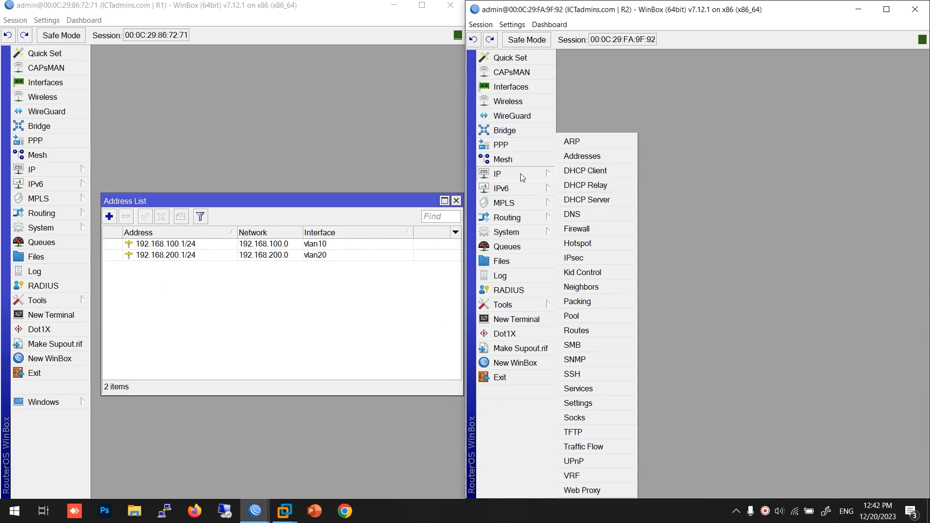
click(586, 160)
click(566, 92)
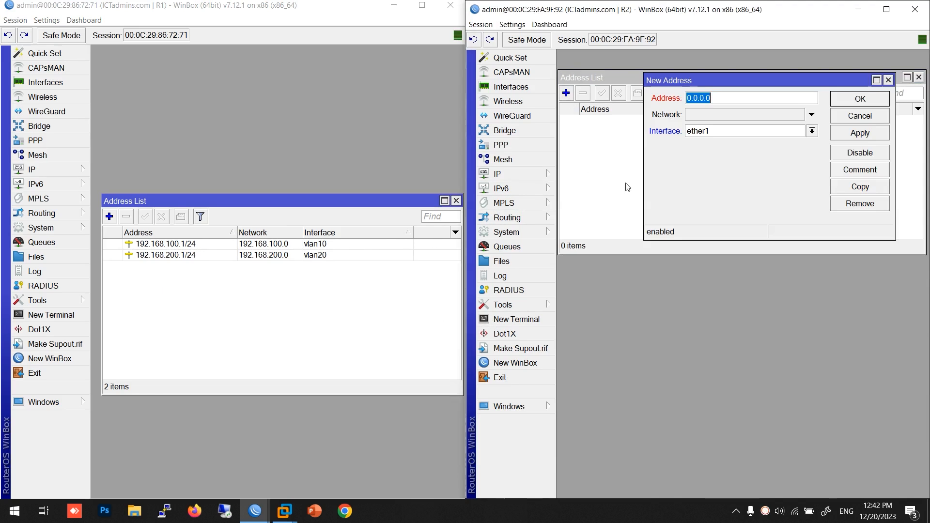
click(707, 130)
click(721, 163)
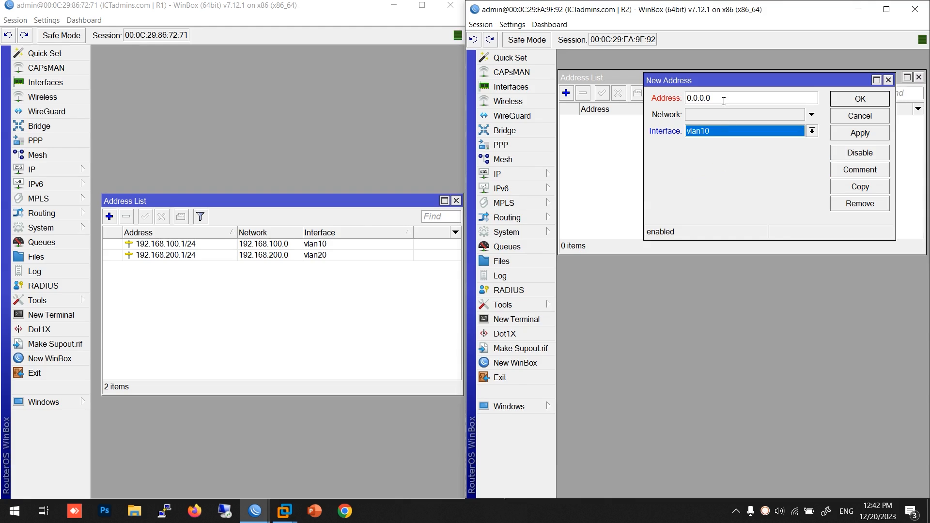
text(192.168)
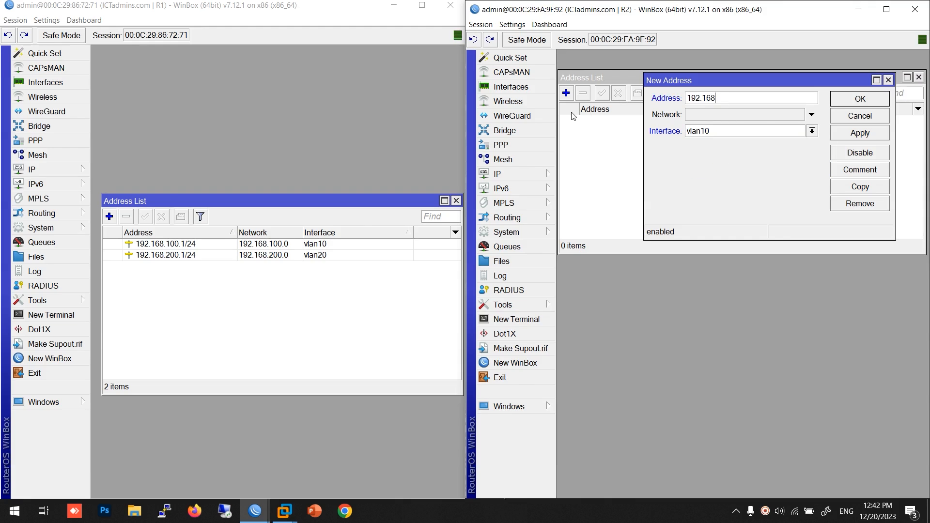
text(.100.2/24)
click(839, 139)
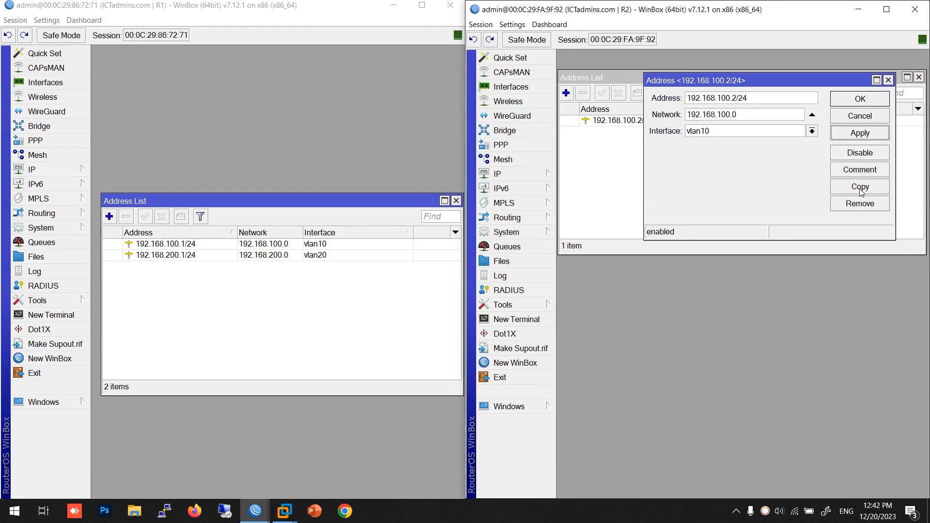
Step: Copy R2's vlan10 address to add 192.168.200.2/24 on the vlan20 interface
click(860, 188)
click(765, 145)
click(722, 187)
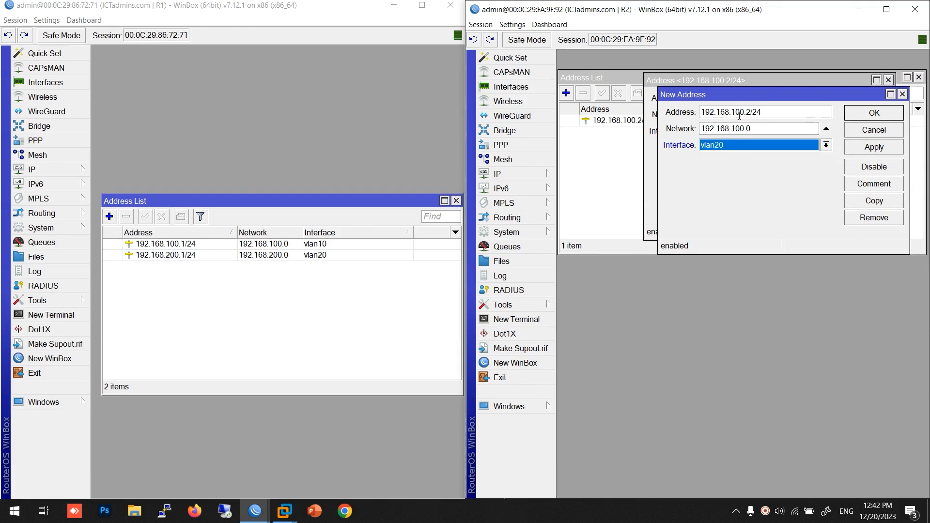
click(732, 112)
key(Return)
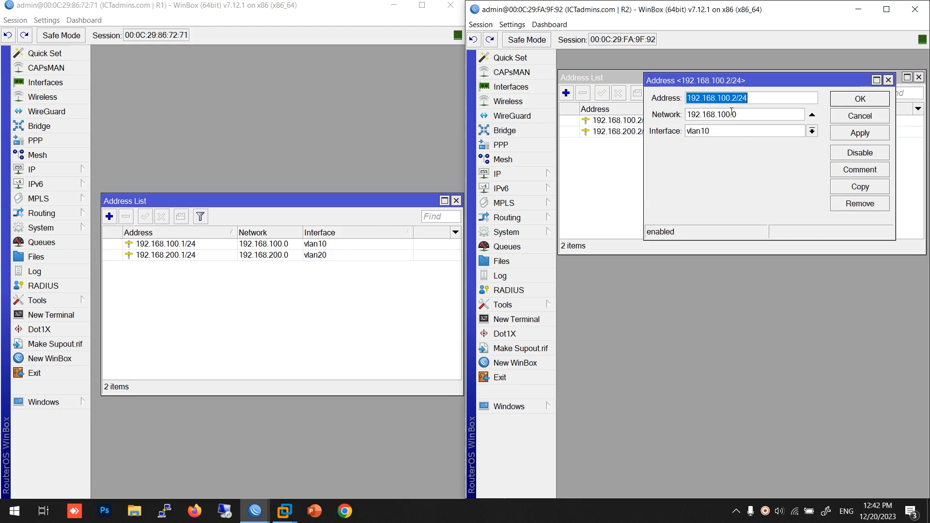
click(860, 116)
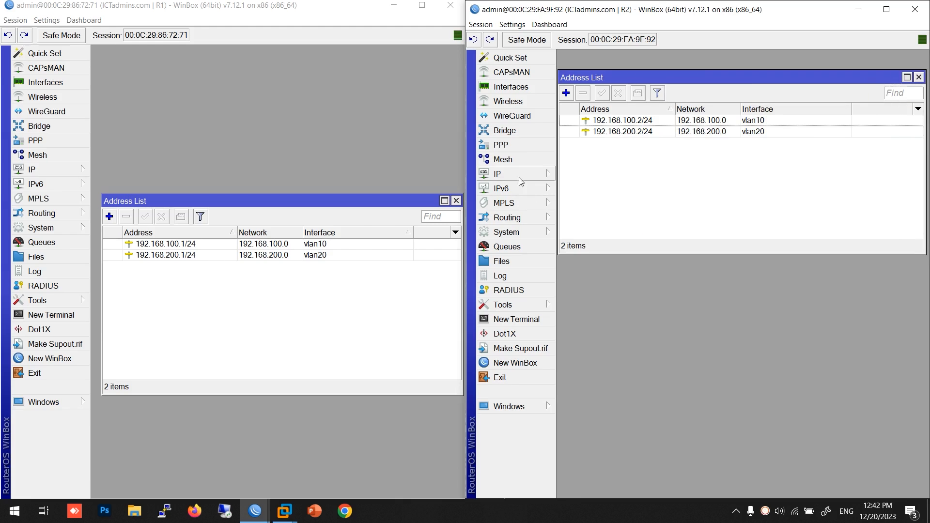
Step: Bring up the Ping tool on R2 and the ARP list on R1, keeping both in view
click(508, 305)
click(613, 330)
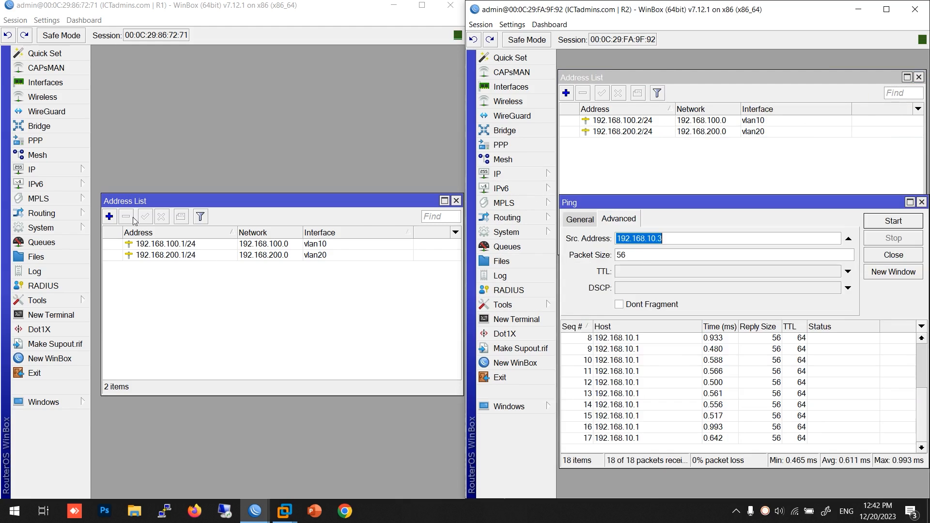
click(39, 170)
click(114, 144)
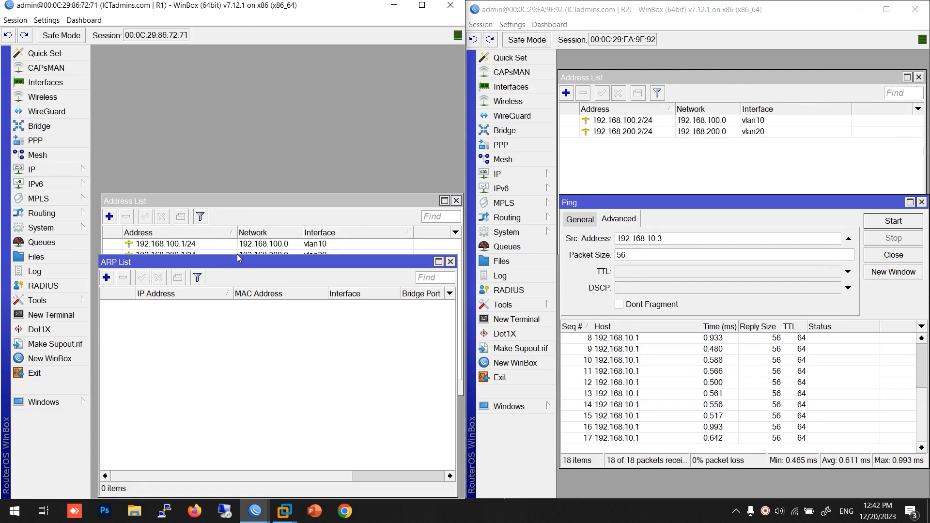
drag(239, 258, 254, 165)
Step: Clear the ping's source address on R2 and start pinging 192.168.100.1
click(618, 239)
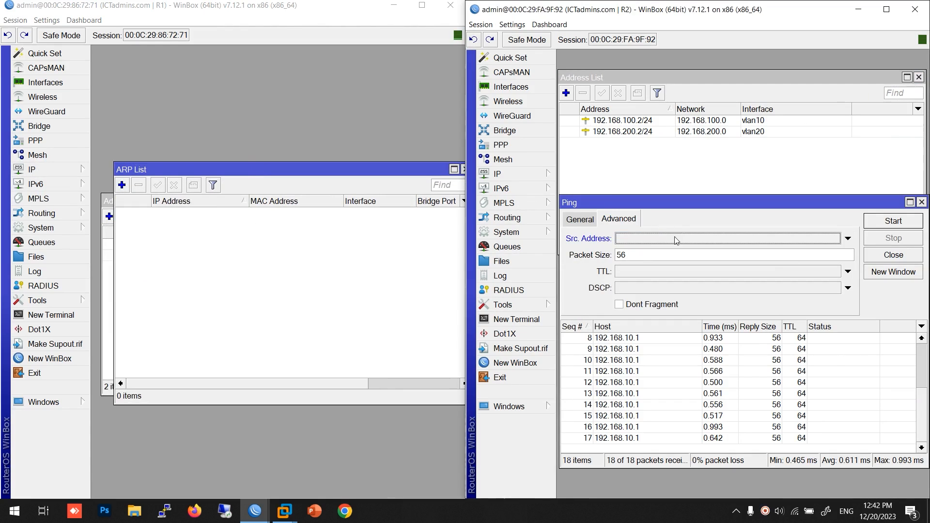
click(584, 219)
click(658, 240)
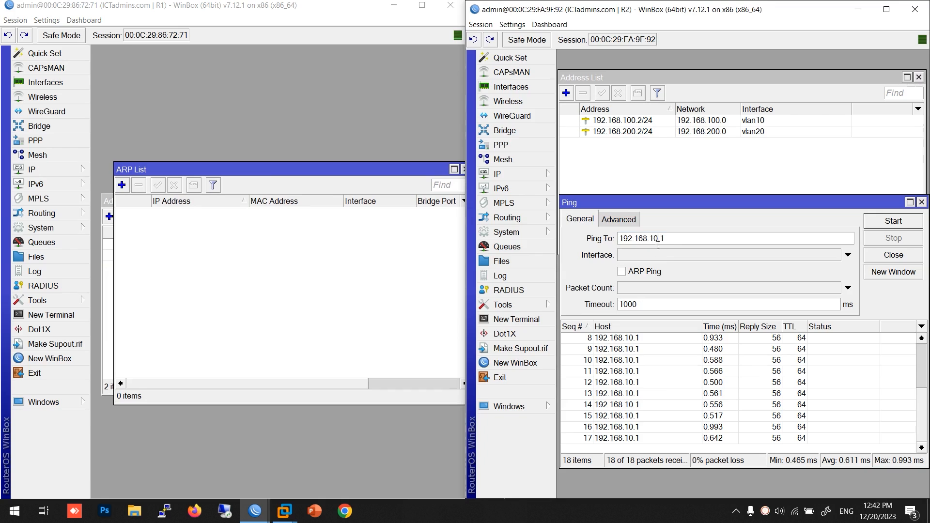
text(0)
key(Return)
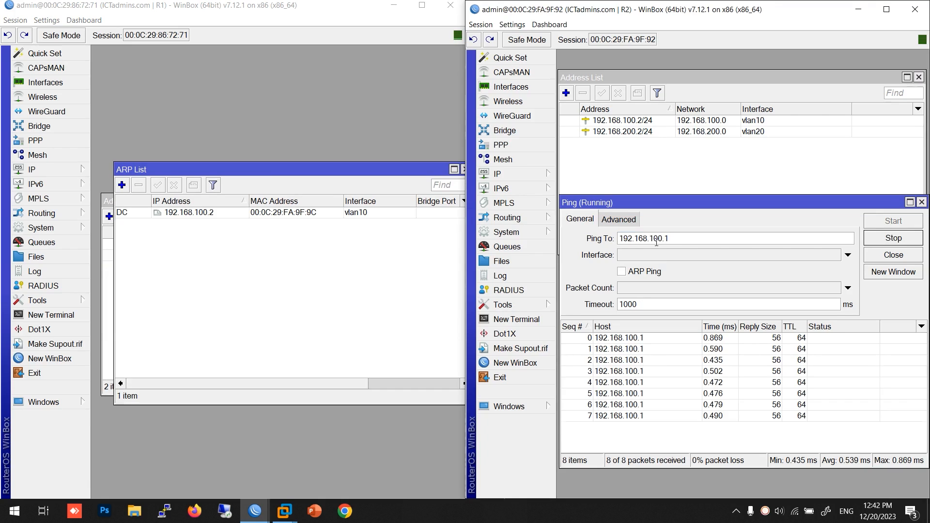
Step: Ping 192.168.200.1 from R2, then stop the test and close the Ping tool
drag(651, 240, 648, 239)
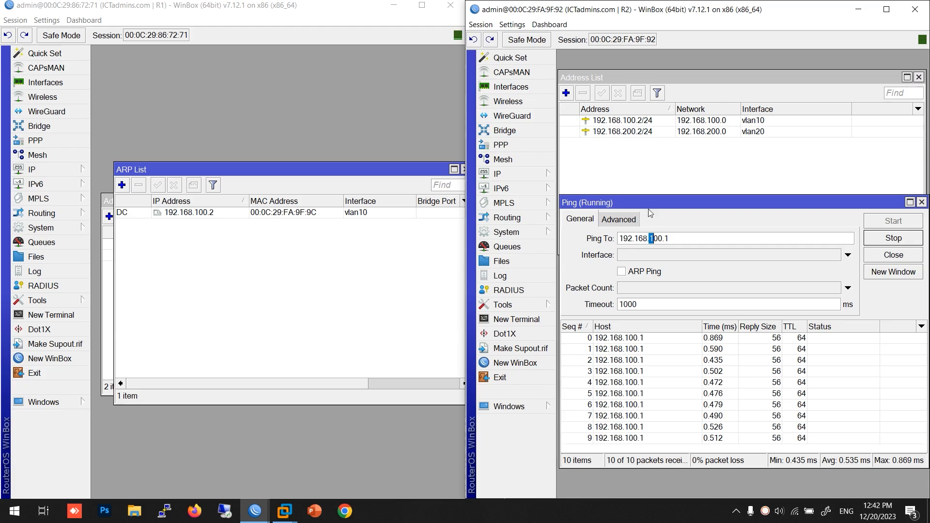
text(2)
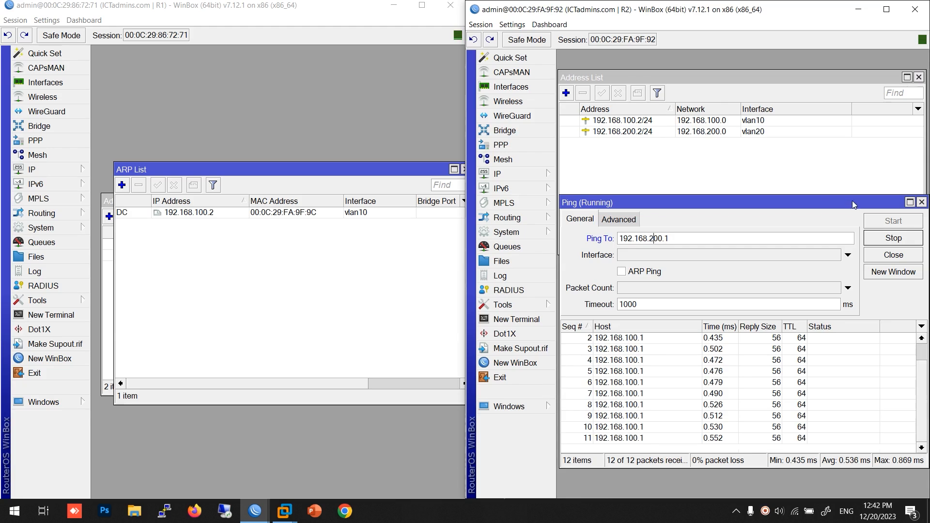
click(893, 238)
click(893, 221)
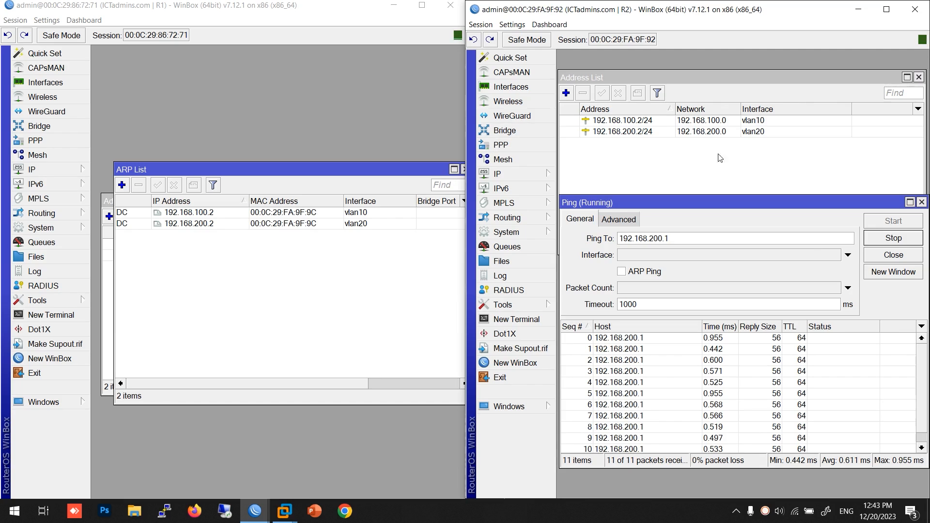
click(892, 238)
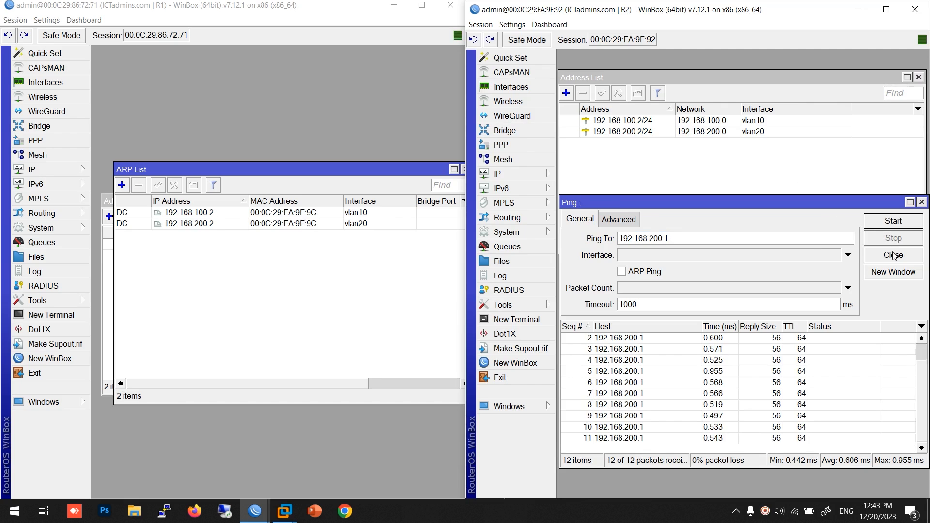
click(894, 255)
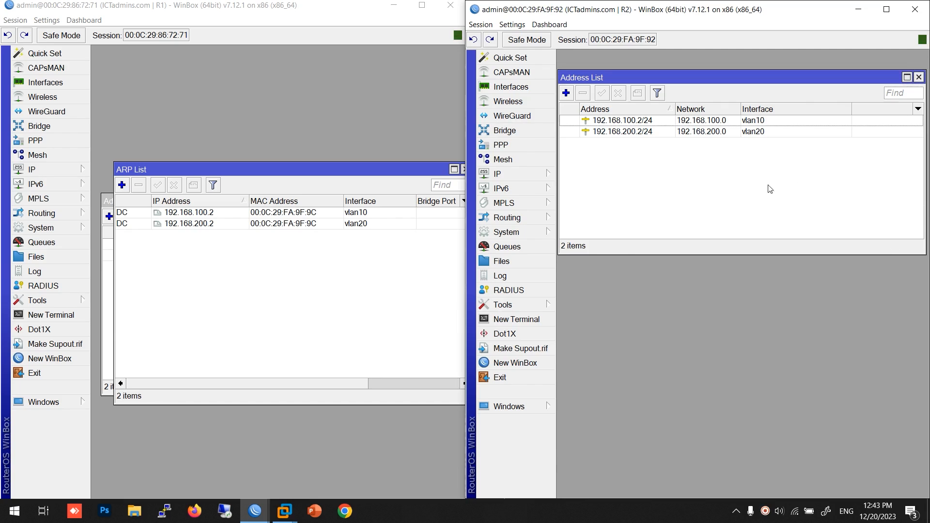
Step: Delete all IP addresses from R2's address list and remove its vlan10 and vlan20 interfaces
key(ctrl+a)
click(583, 93)
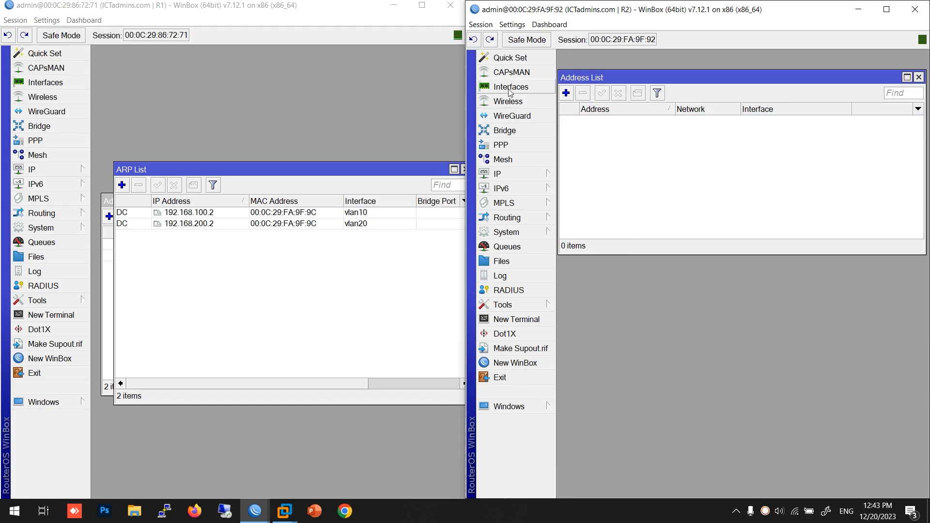
click(511, 87)
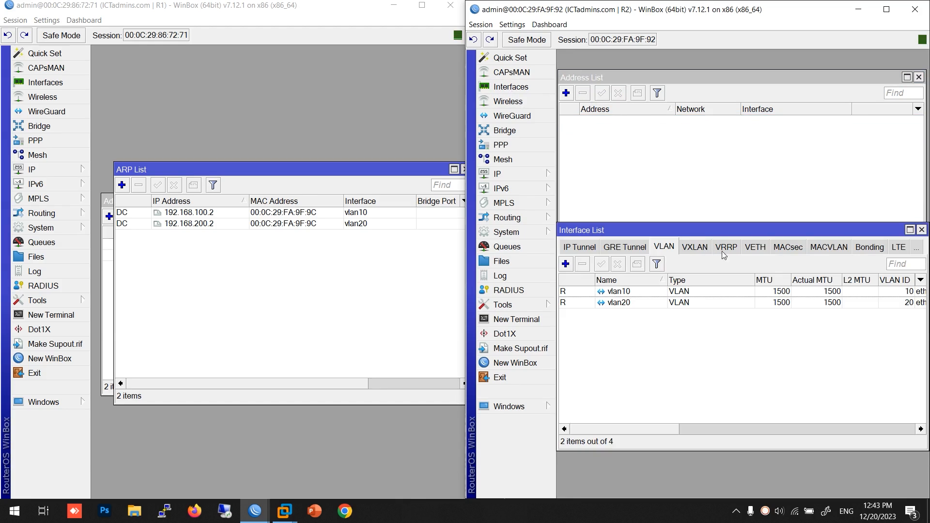
drag(631, 296, 631, 303)
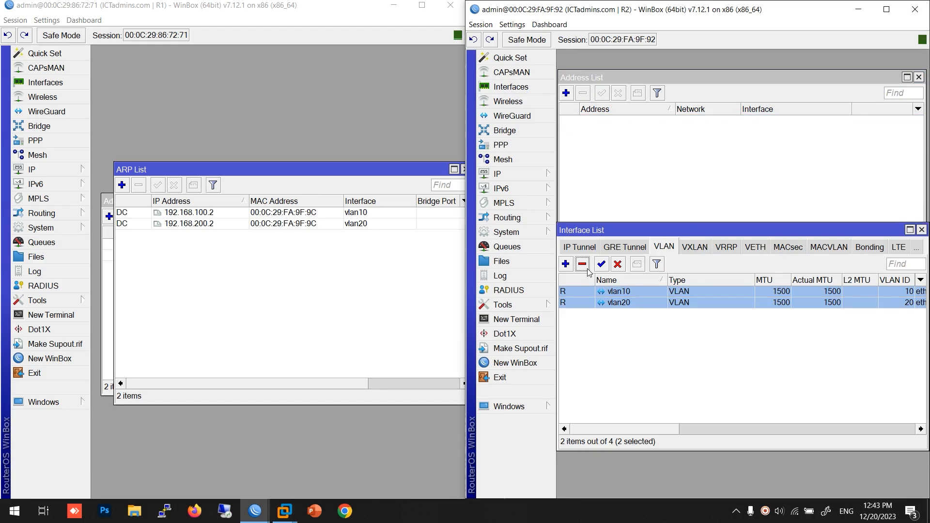
click(582, 264)
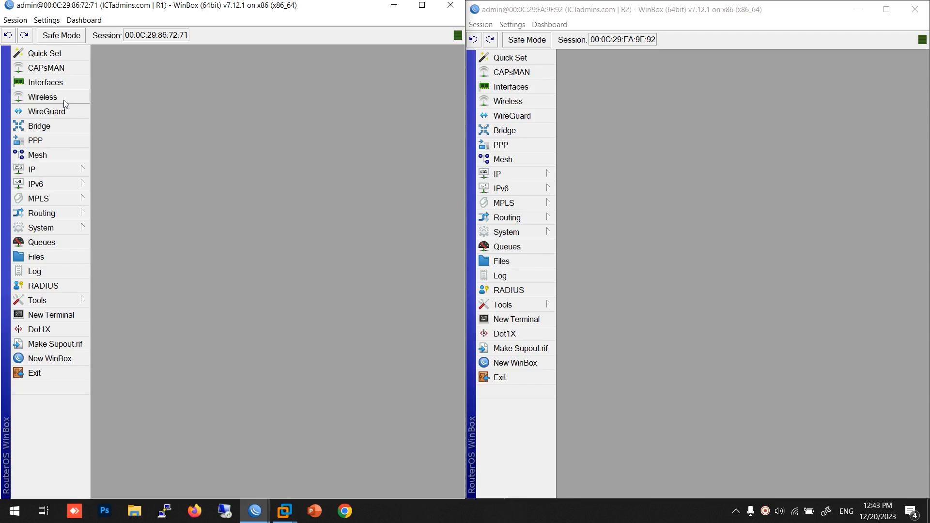
Step: Display the MACVLAN interface lists on both R1 and R2
click(45, 83)
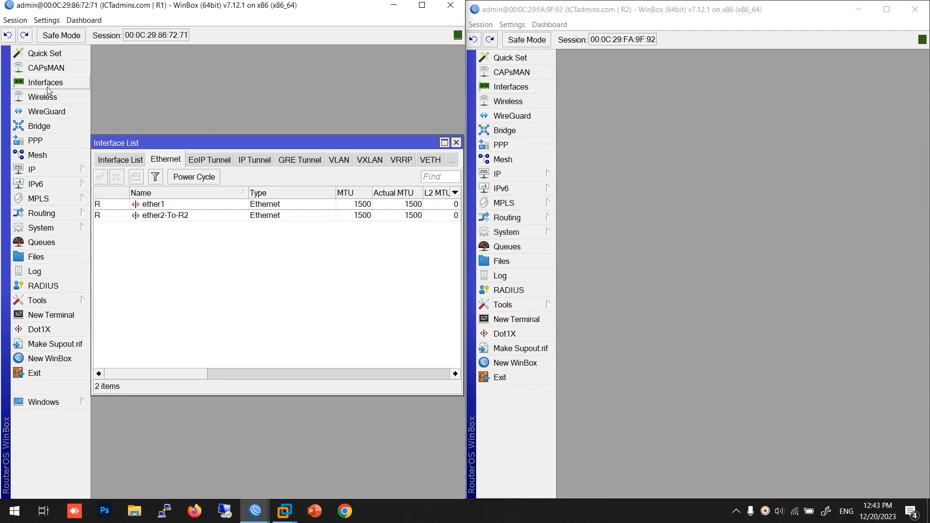
click(446, 166)
click(486, 304)
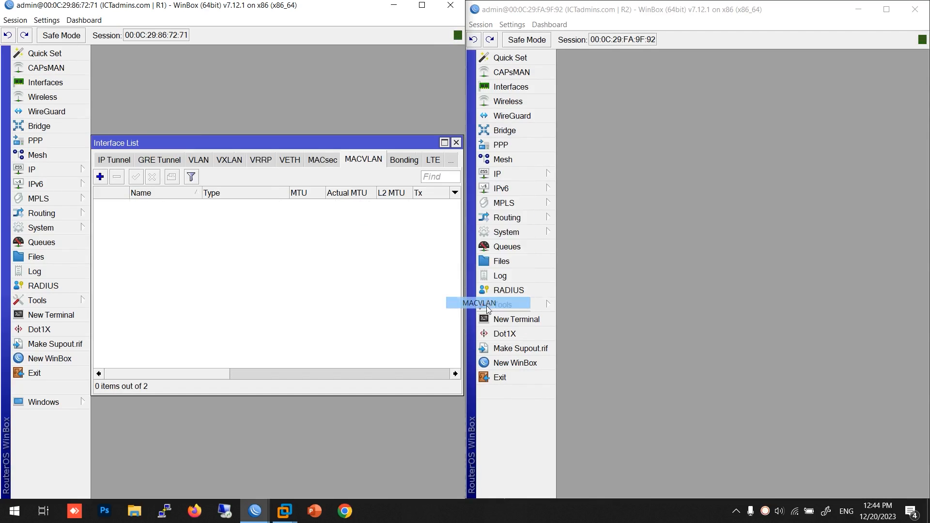
click(514, 89)
click(829, 247)
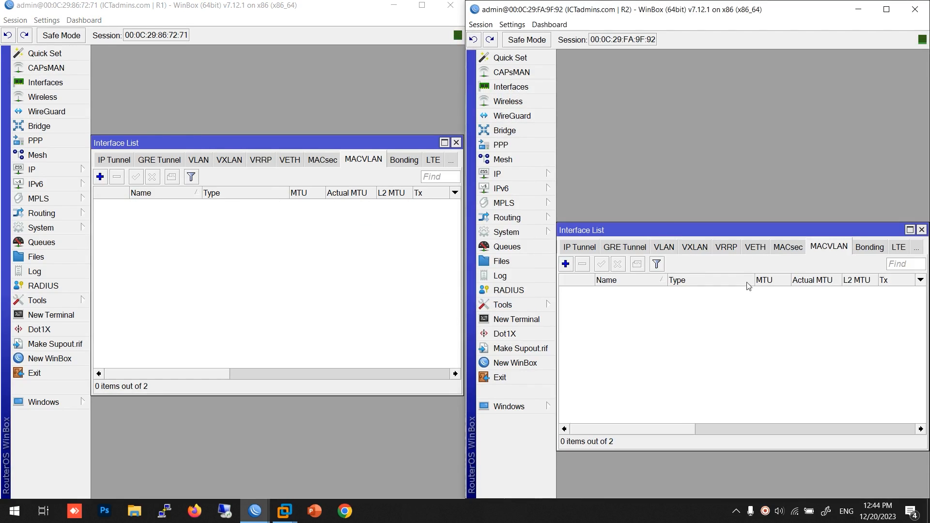
Step: Create the MACVLAN interface macvlan1 on R2 over ether2-To-R1 in private mode, and close R1's interface list
click(565, 264)
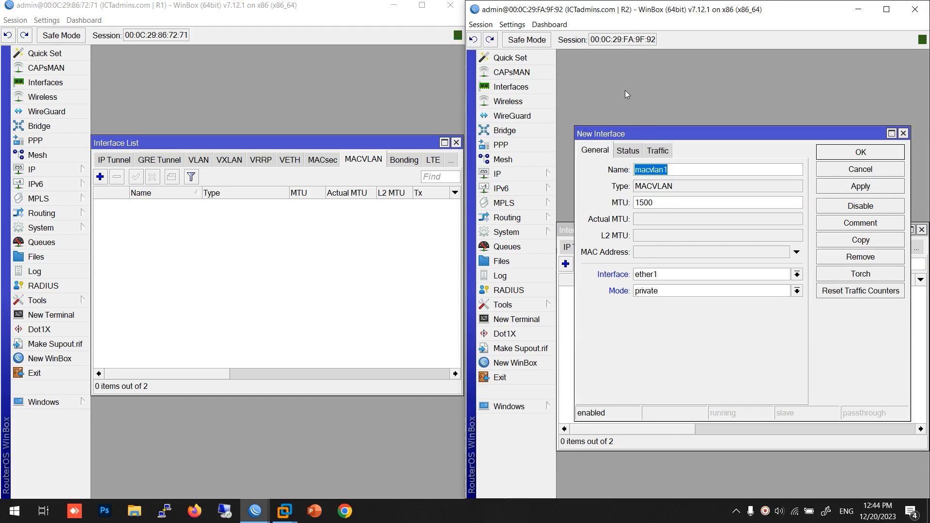
drag(278, 147, 253, 133)
click(432, 129)
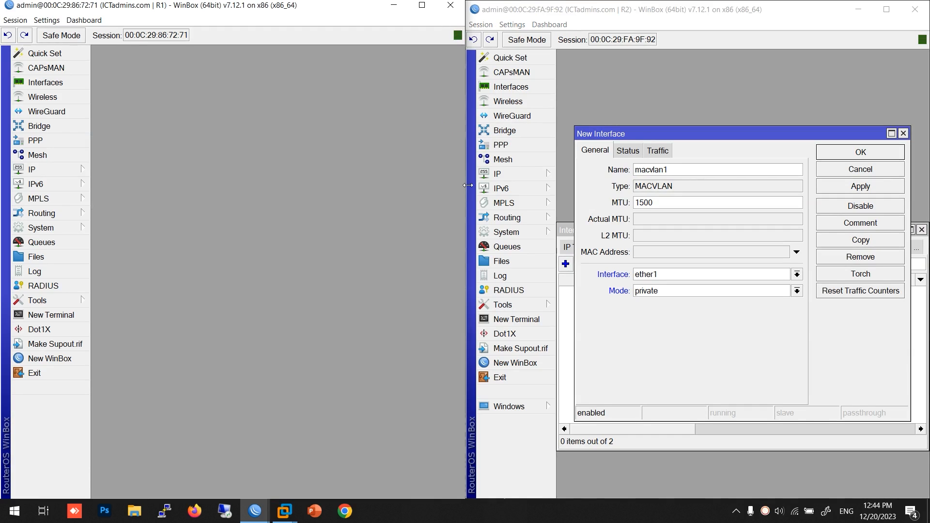
drag(662, 135, 695, 82)
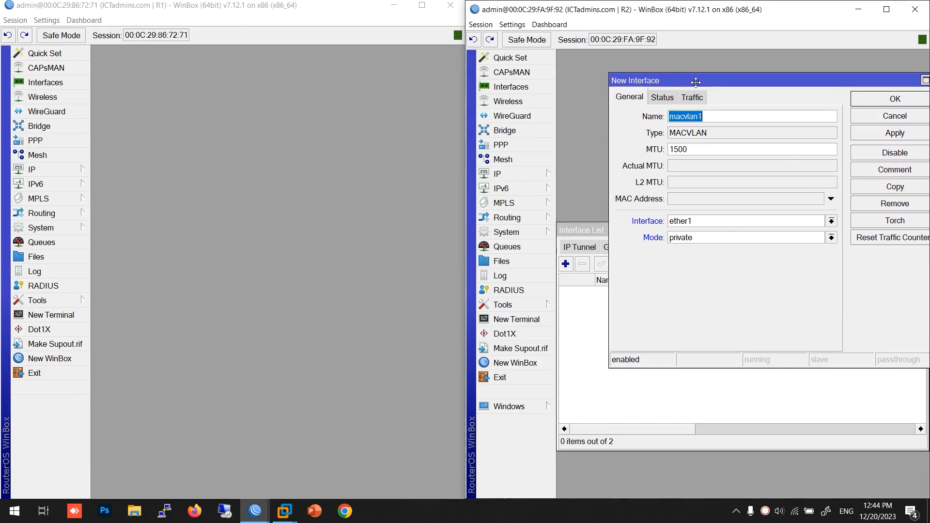
click(716, 116)
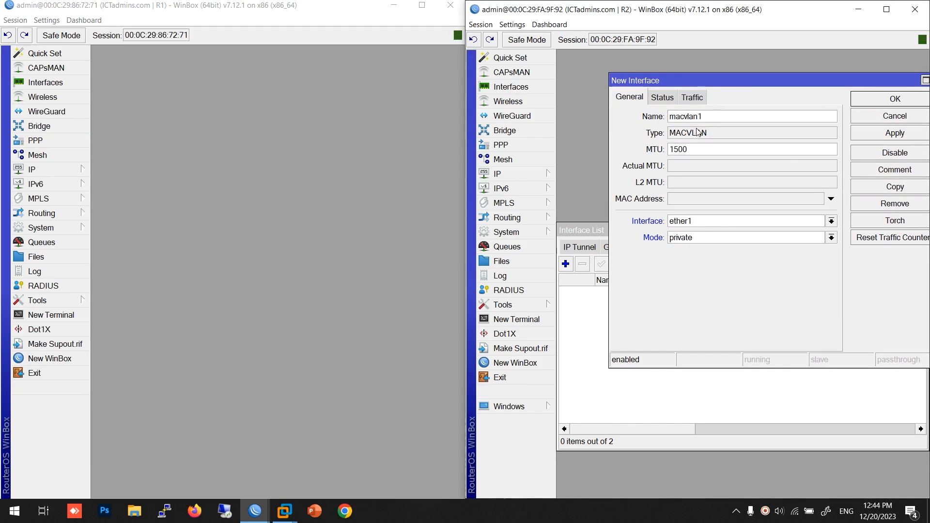
click(698, 221)
click(689, 243)
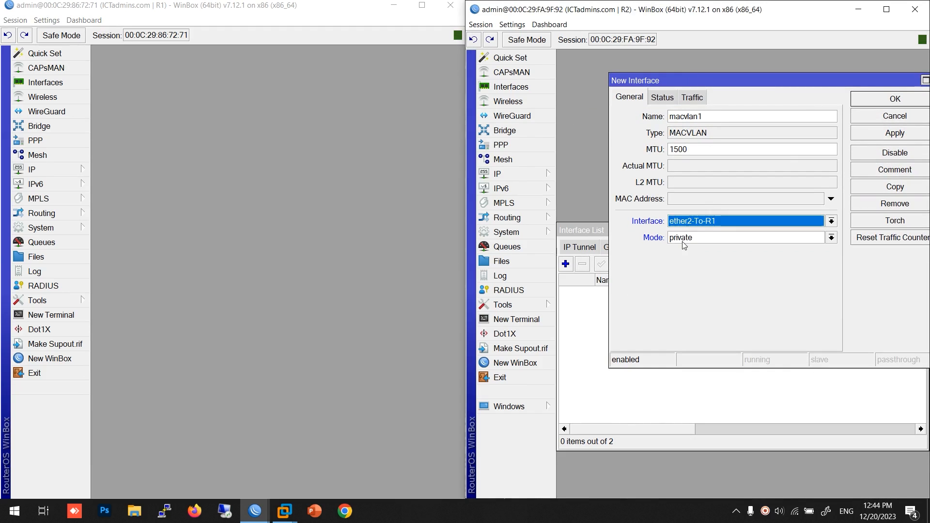
click(721, 238)
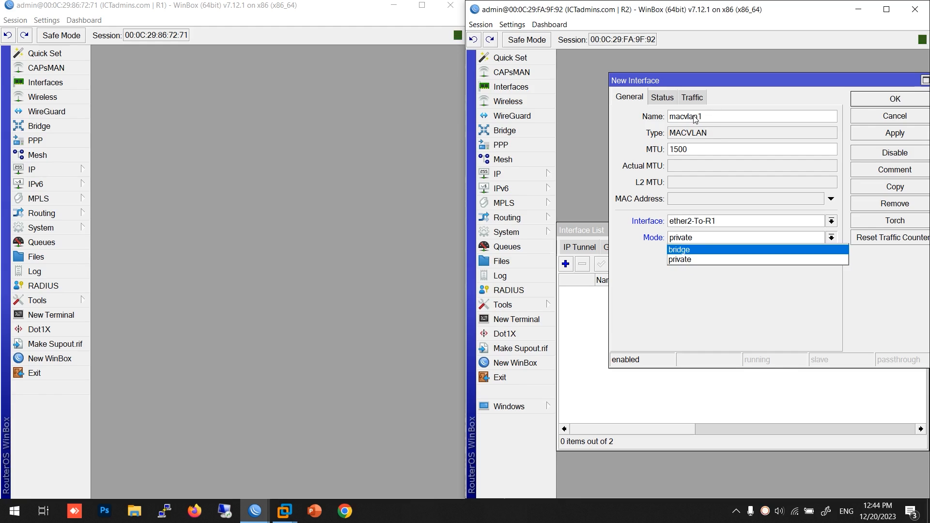
click(683, 250)
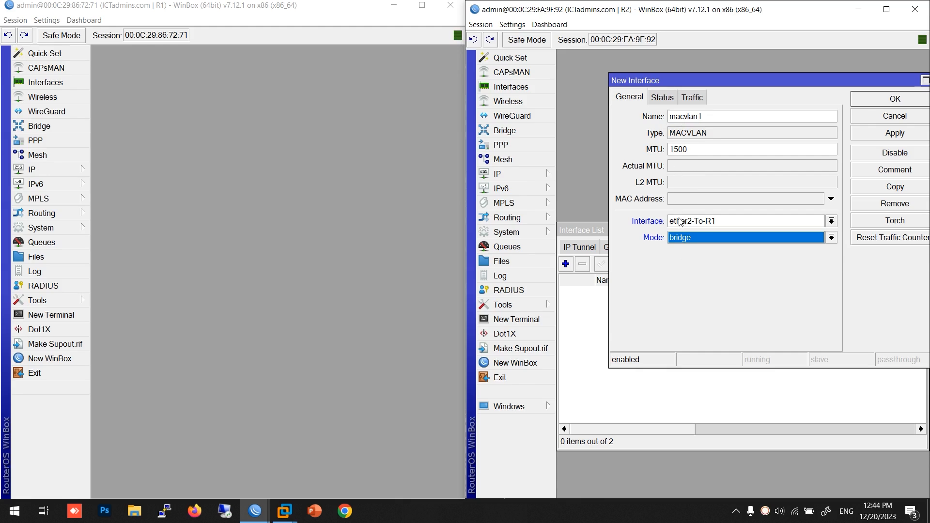
click(687, 241)
click(685, 260)
click(882, 131)
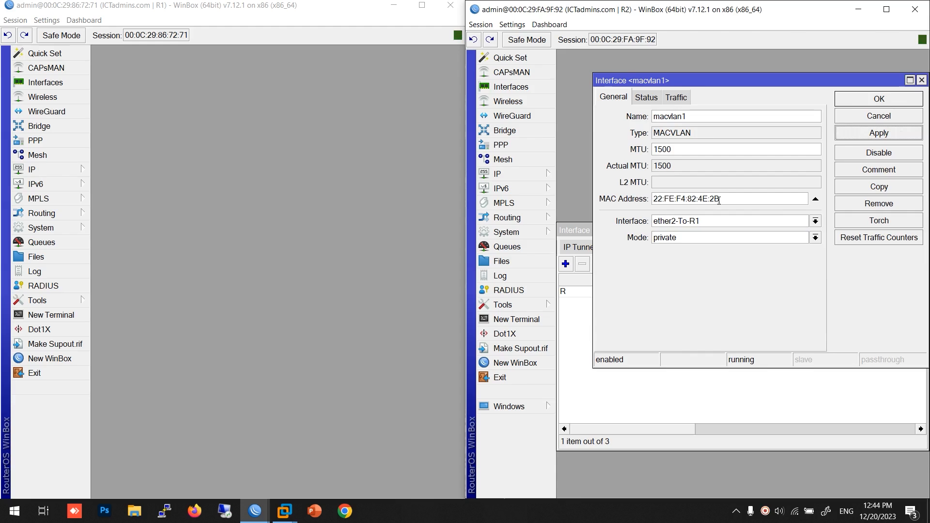
Step: Try C as the last digit of macvlan1's MAC address, restore it to B, and accept the interface settings
double_click(719, 200)
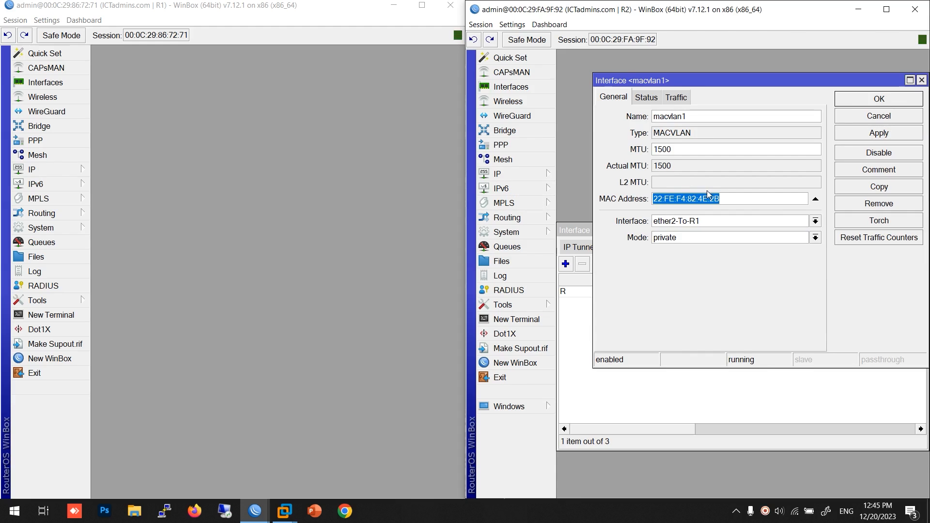
drag(713, 199, 720, 199)
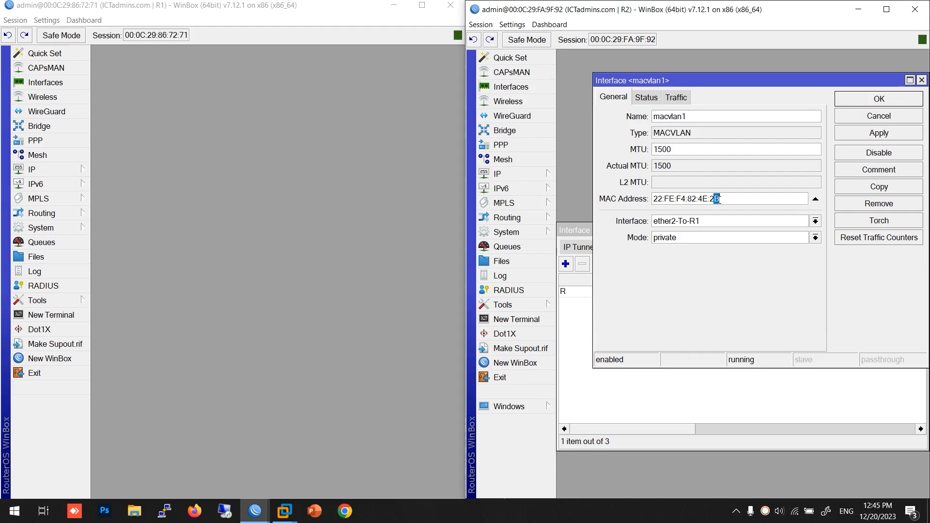
text(C)
text(B)
click(848, 103)
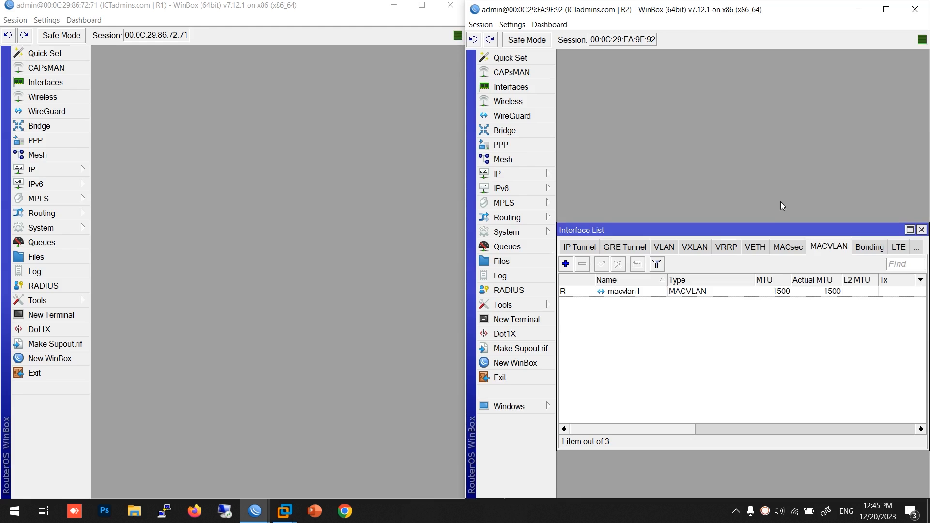
Step: List all of R2's interfaces and examine the MAC address of ether2-To-R1
click(583, 252)
click(583, 253)
click(583, 253)
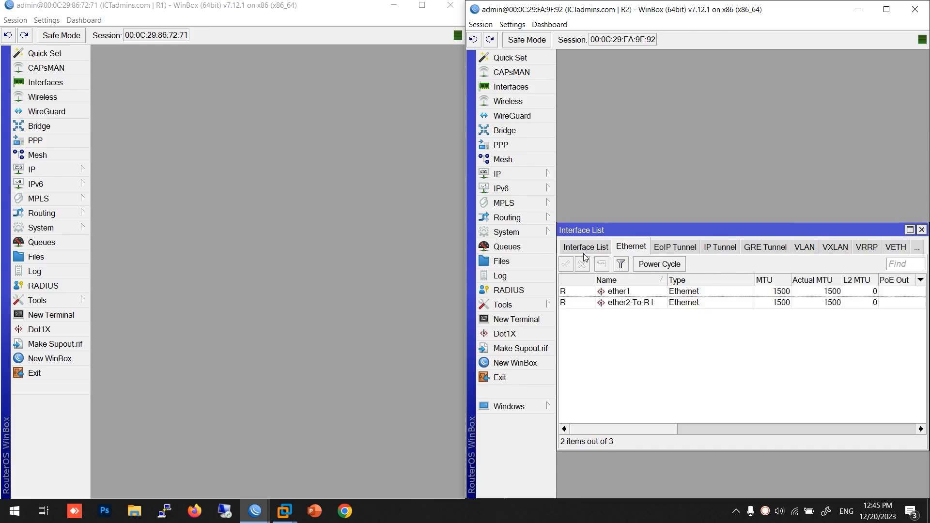
click(583, 254)
click(583, 254)
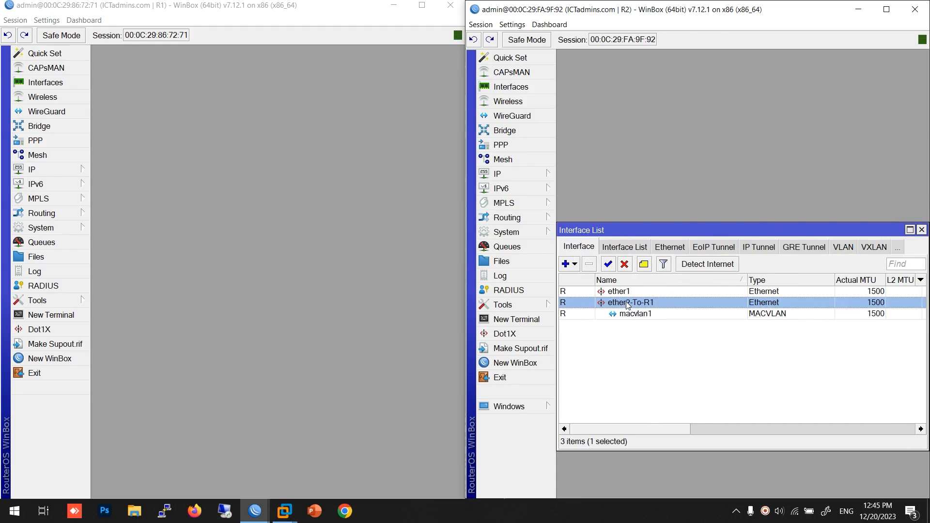
double_click(627, 301)
click(700, 331)
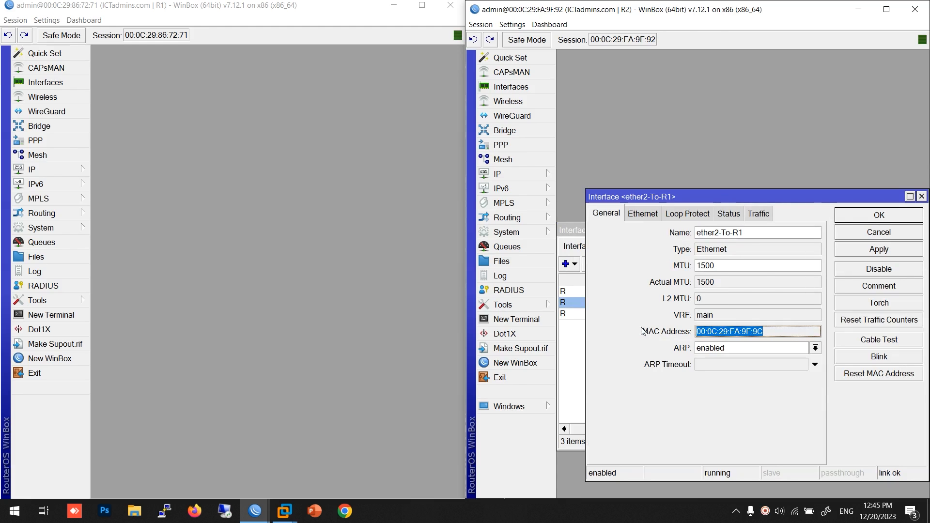
Step: Examine macvlan1's MAC address for comparison with ether2-To-R1, and close both interface windows
click(566, 348)
double_click(627, 315)
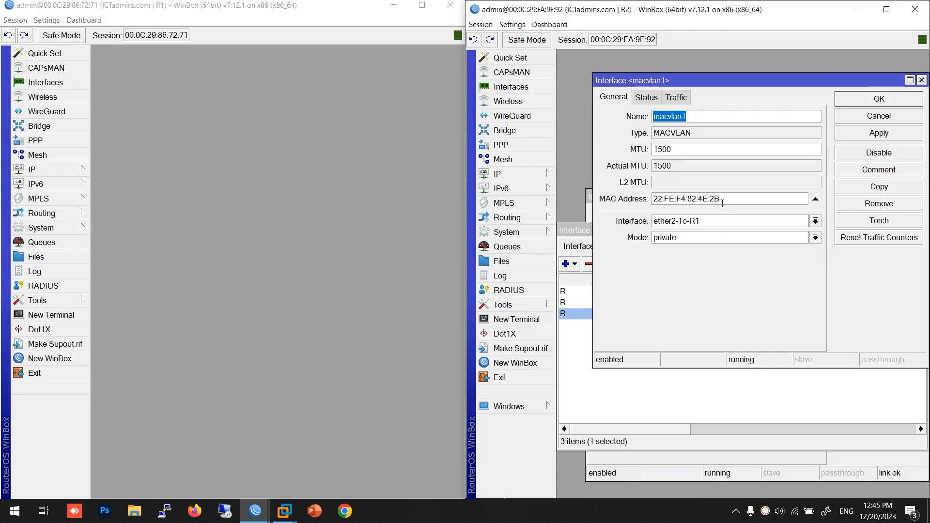
drag(723, 200, 601, 232)
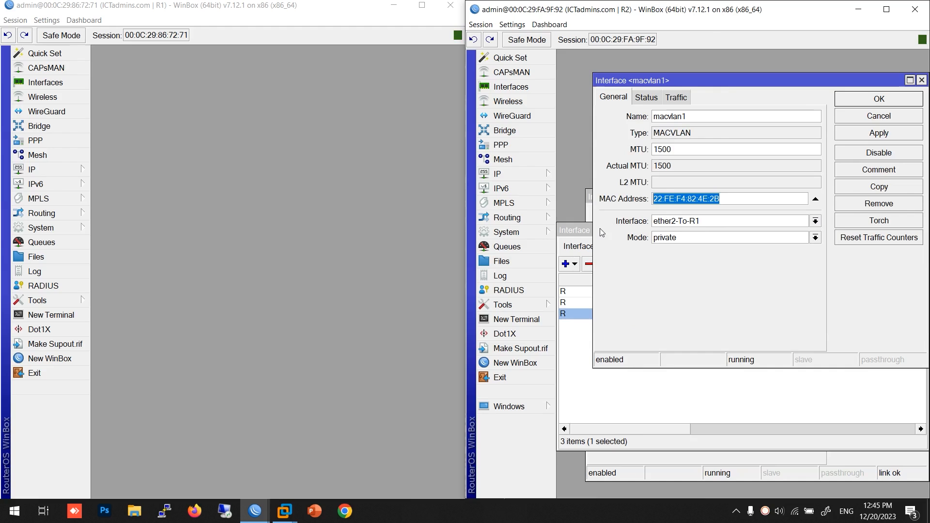
click(857, 116)
click(922, 197)
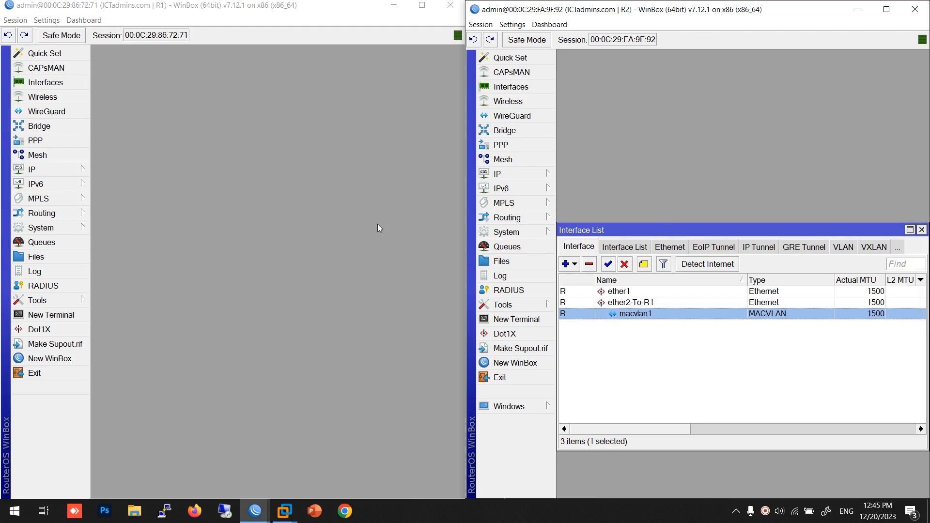
Step: Add the IP address 192.168.150.1/24 to R1's ether2-To-R2 interface
click(67, 169)
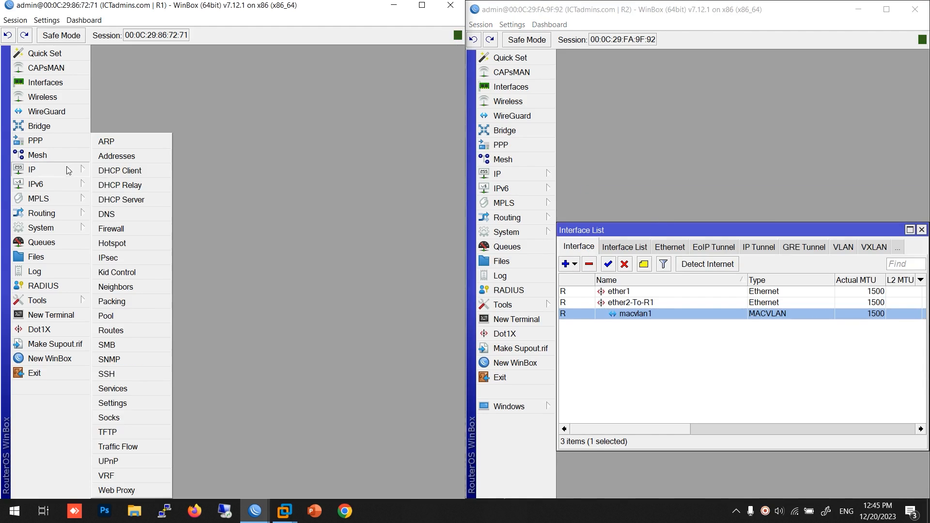
click(119, 155)
click(109, 217)
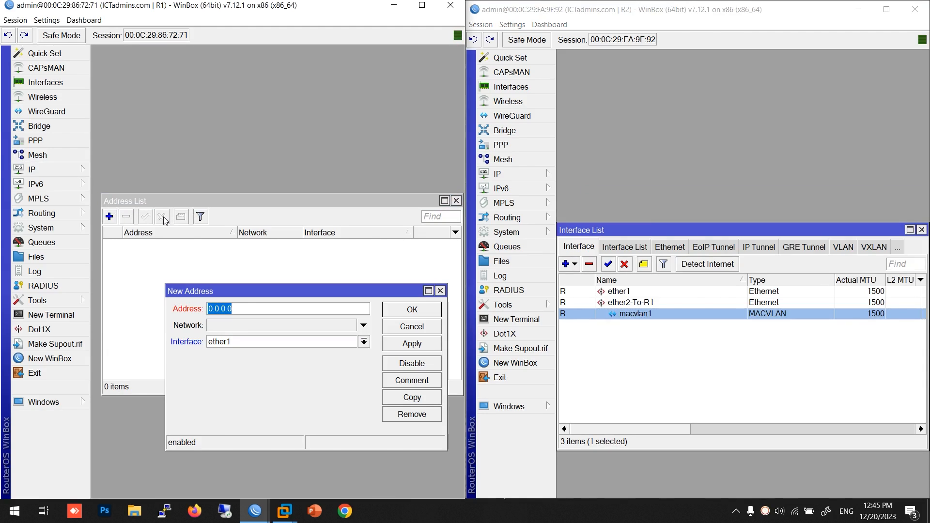
text(192.168.150.1/24)
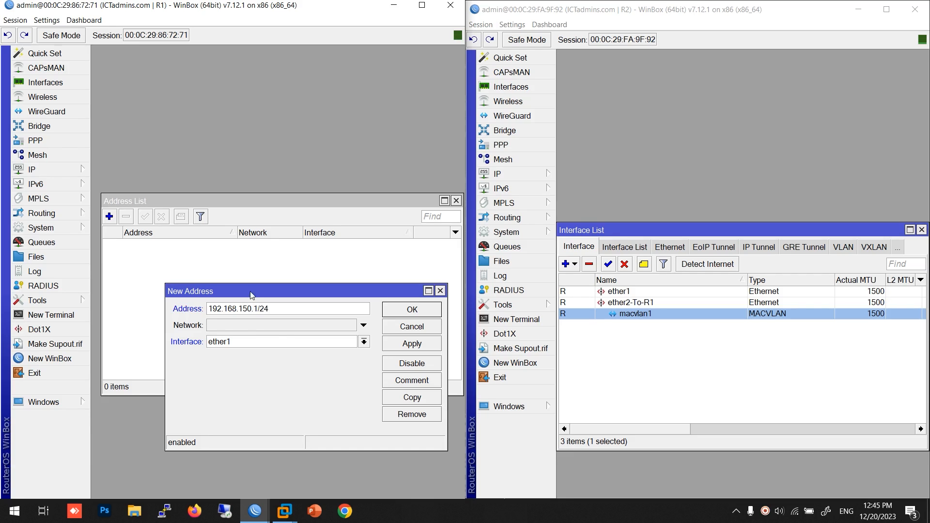
click(280, 342)
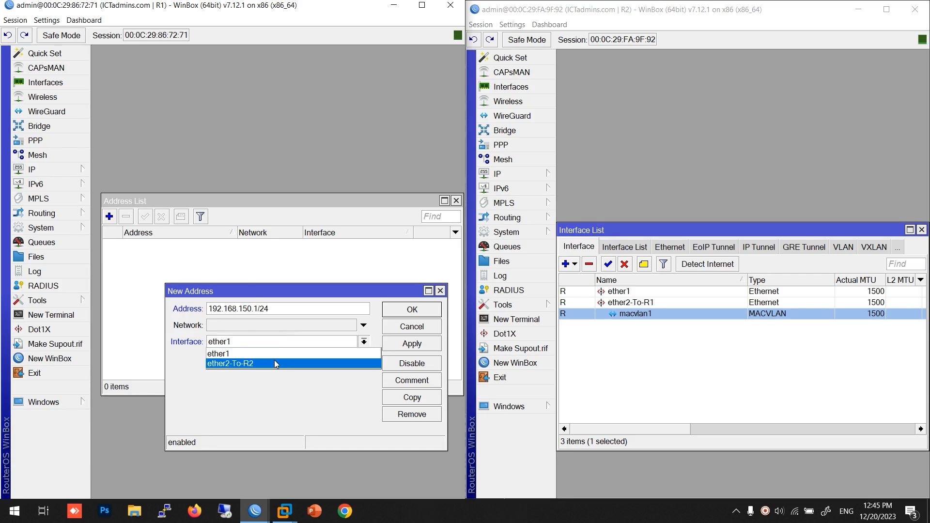
click(232, 362)
click(411, 309)
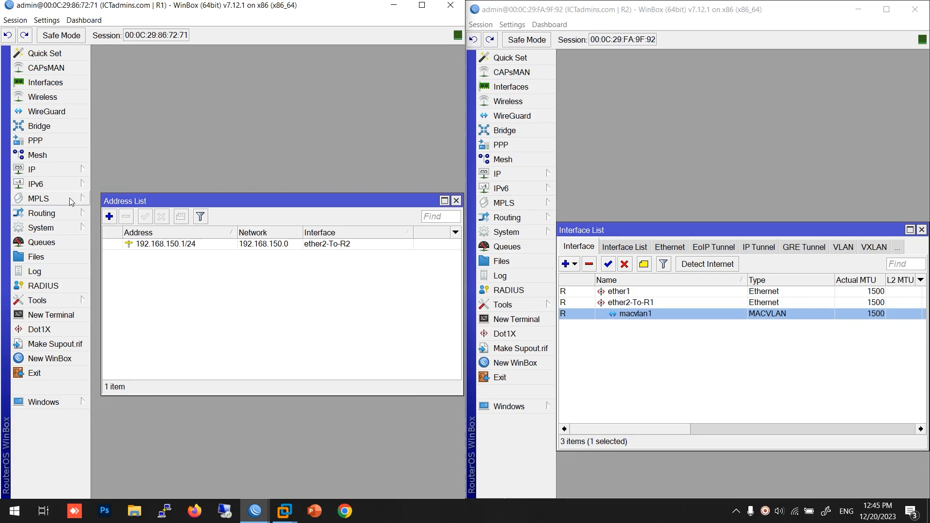
Step: Start the DHCP server setup on R1's ether2-To-R2 interface and accept the proposed network, gateway and address range
click(59, 170)
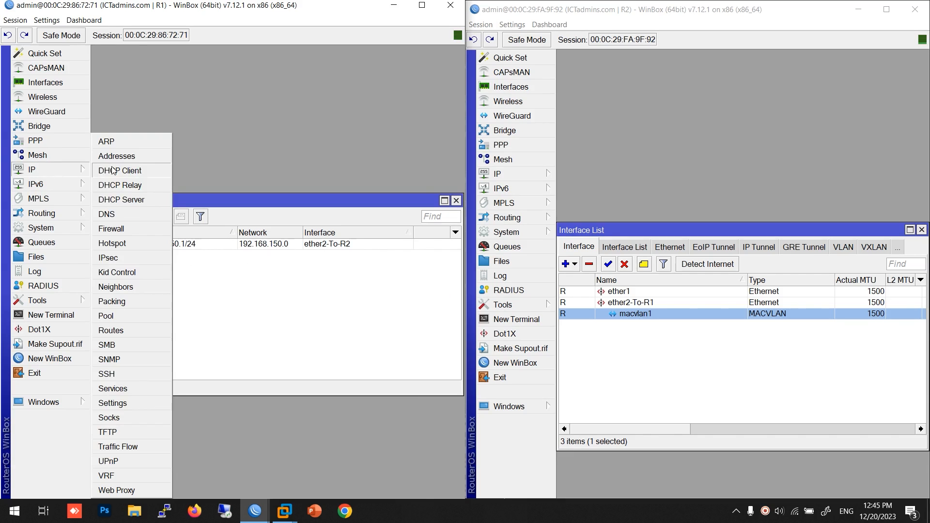
click(144, 199)
click(291, 278)
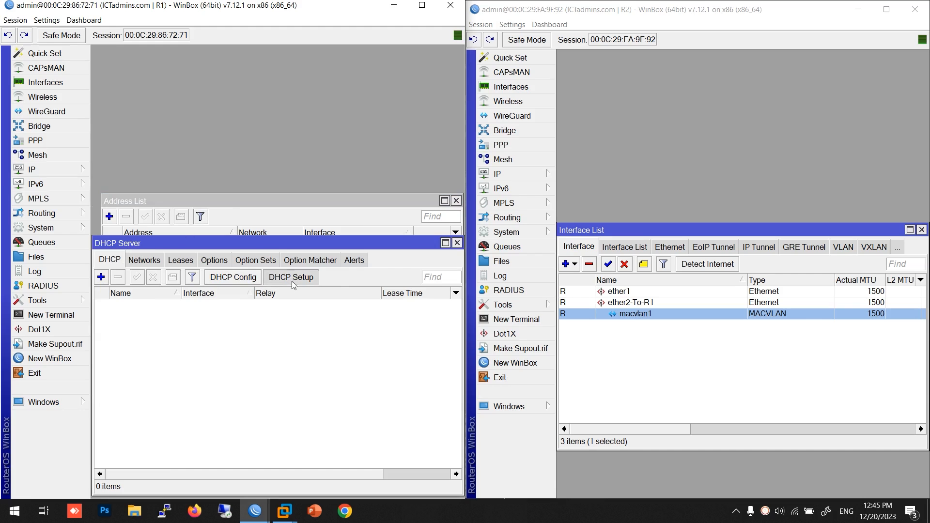
click(261, 221)
click(261, 237)
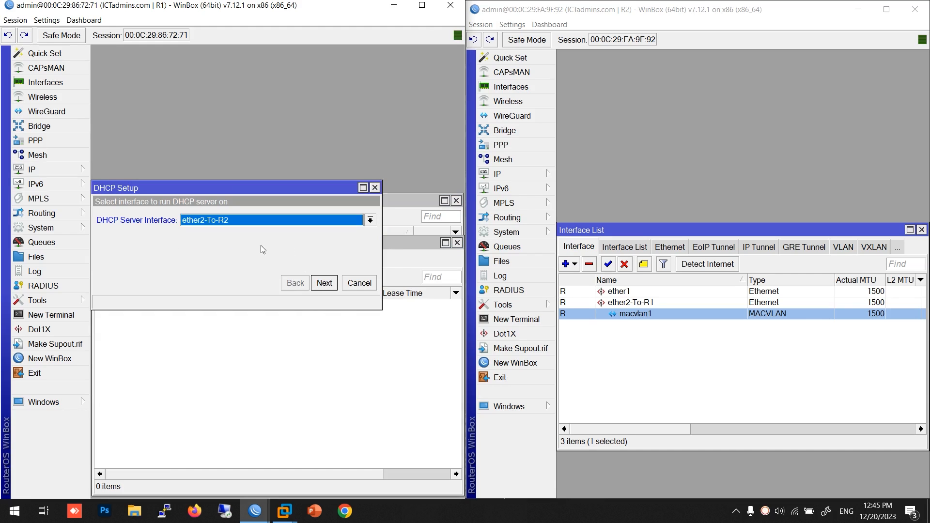
click(324, 282)
click(324, 283)
click(324, 283)
click(324, 283)
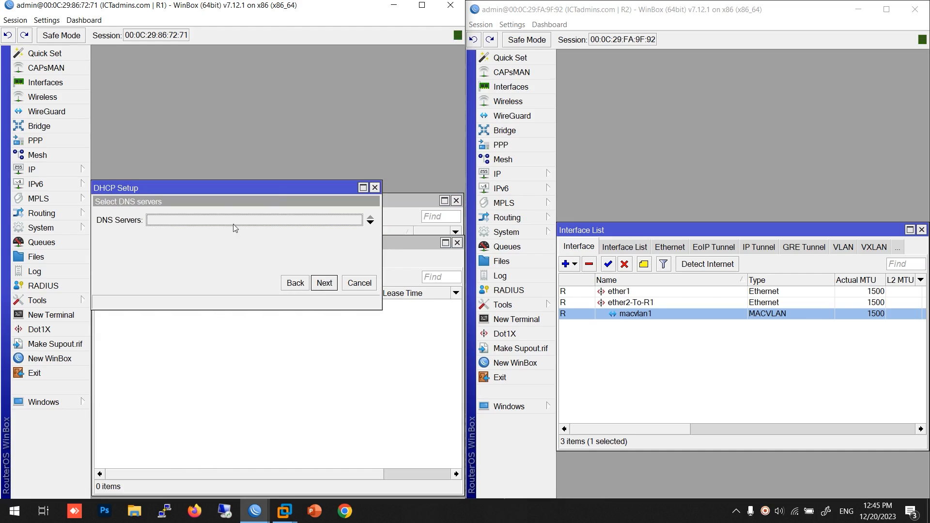
Step: Set the DNS server to 1.1.1.1, complete the DHCP setup, and list R1's DHCP leases
text(1.1.1.1)
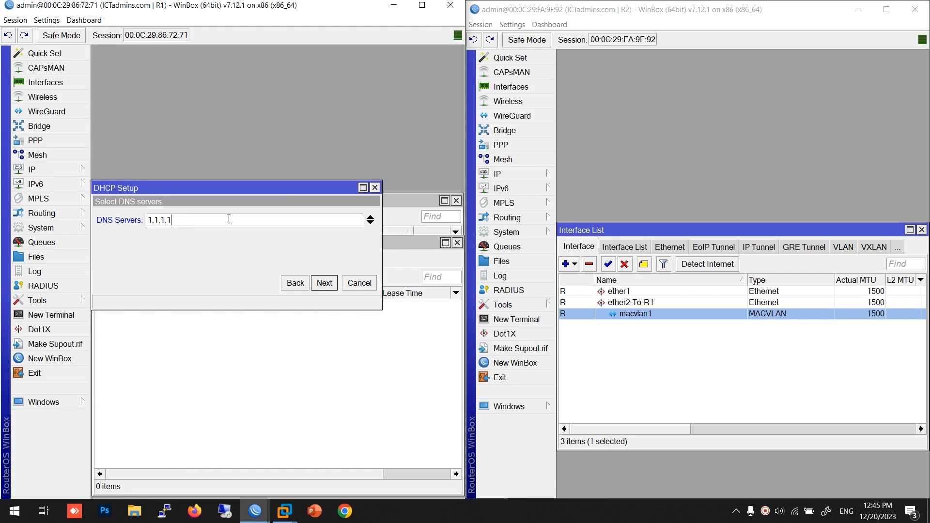
click(324, 283)
click(324, 283)
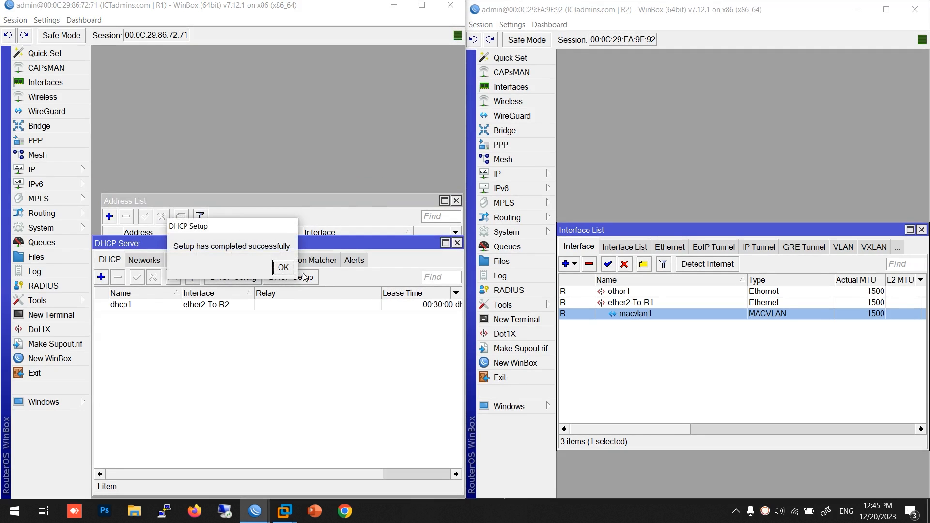
click(292, 268)
drag(264, 241, 274, 114)
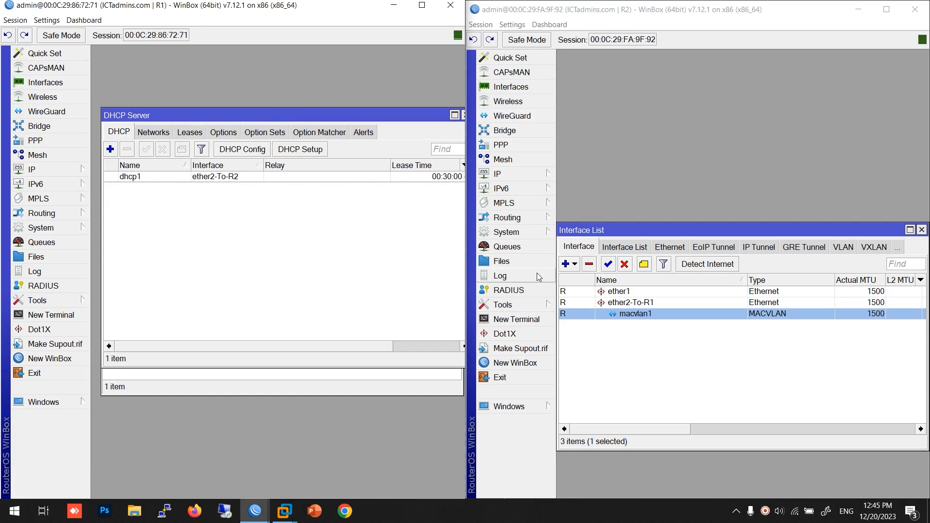
click(188, 135)
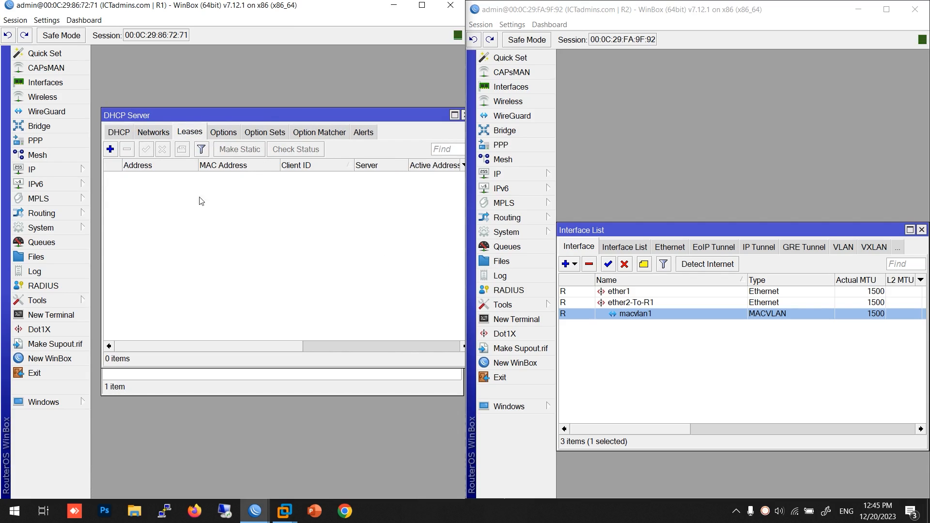
Step: Add a DHCP client on R2's ether2-To-R1 interface with Add Default Route set to no, and check its lease on R1
click(497, 174)
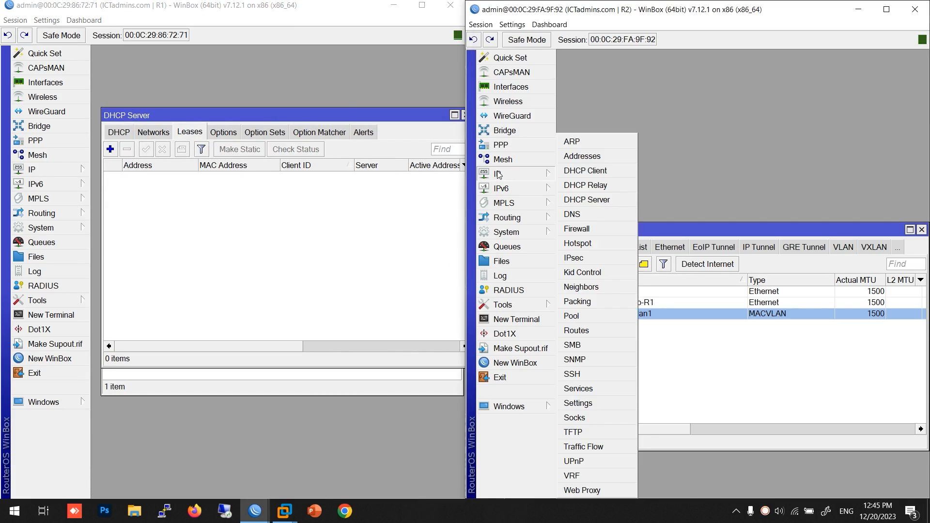
click(593, 173)
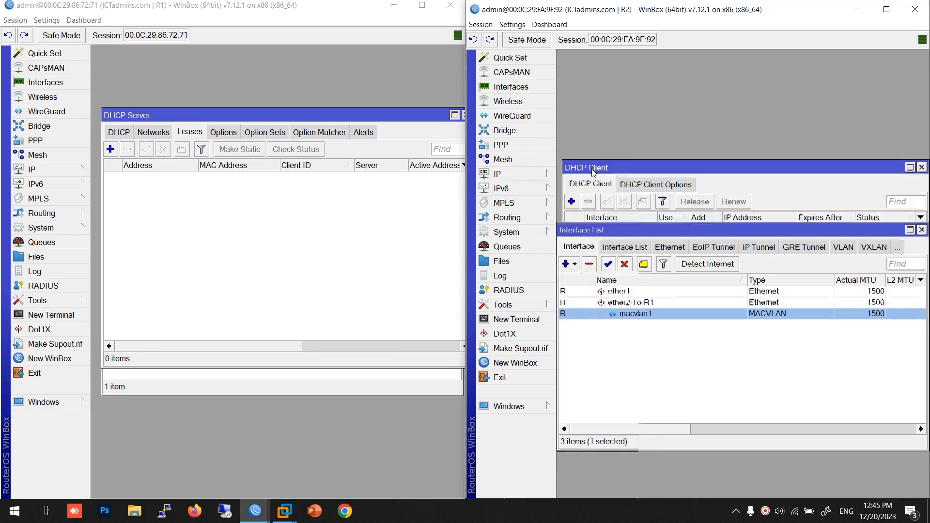
click(571, 202)
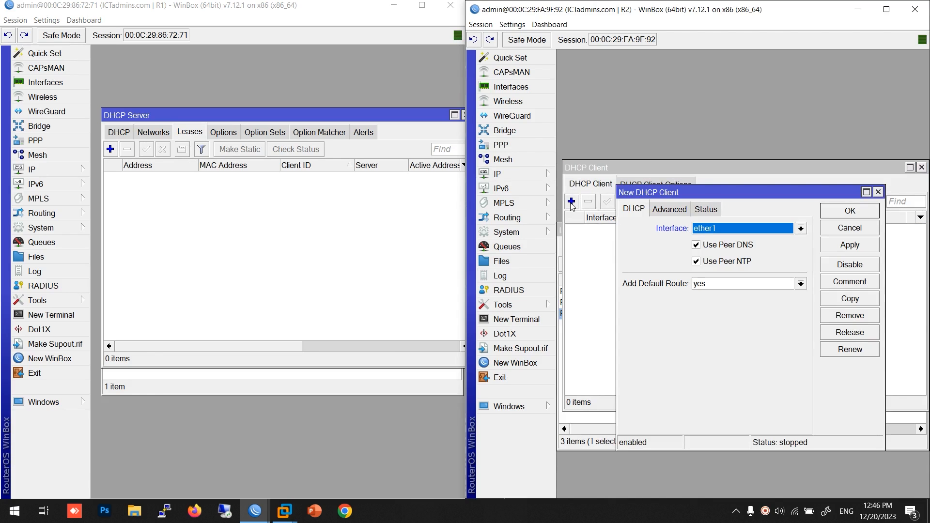
click(702, 231)
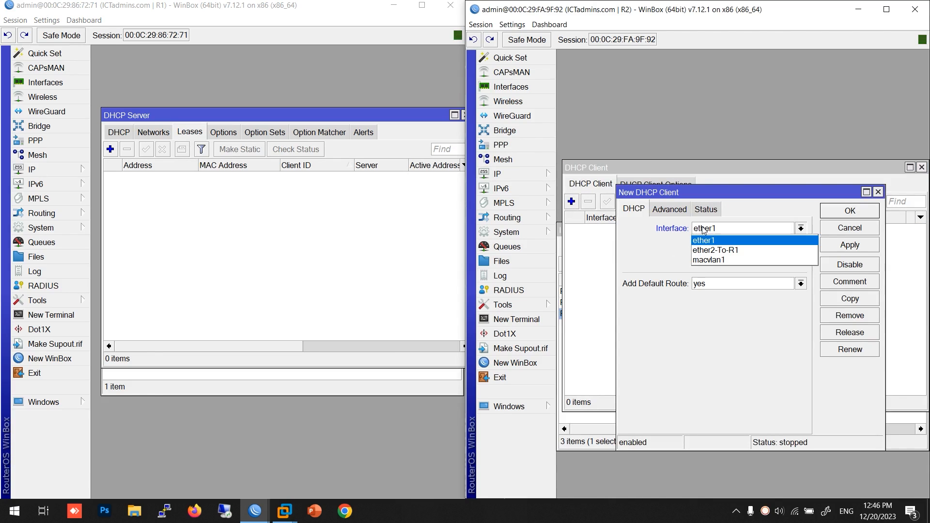
click(708, 250)
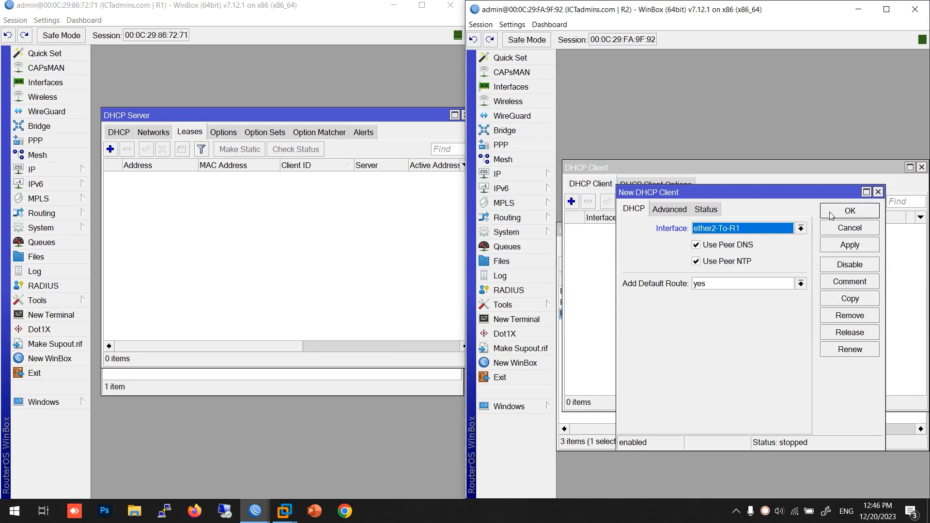
click(784, 282)
click(776, 295)
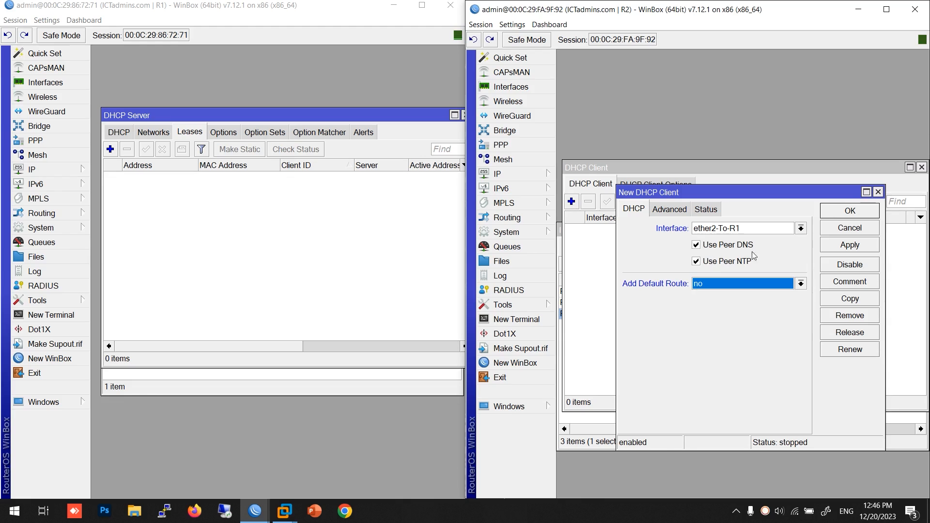
click(827, 214)
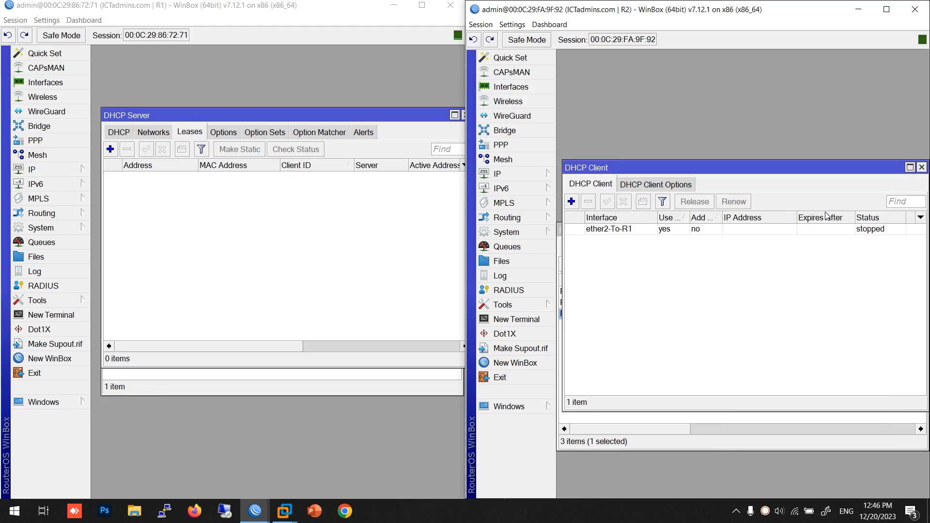
click(736, 231)
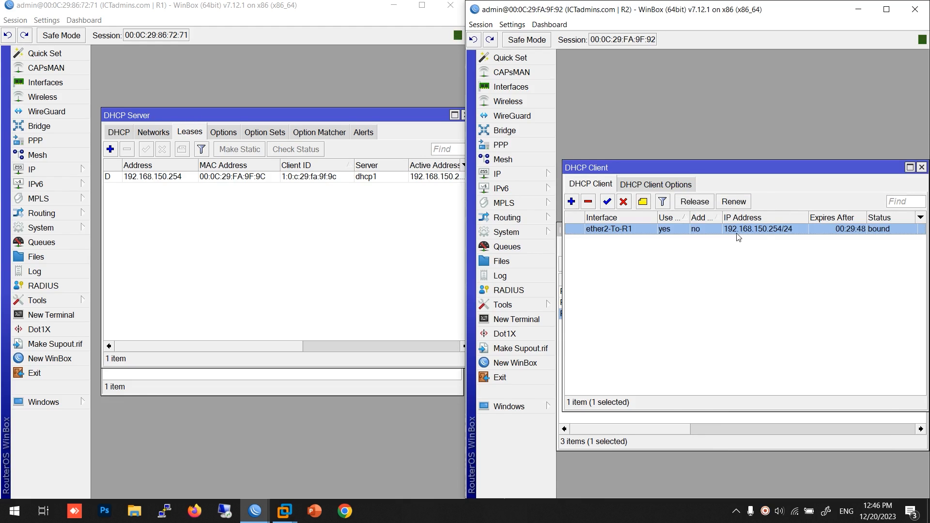
click(165, 178)
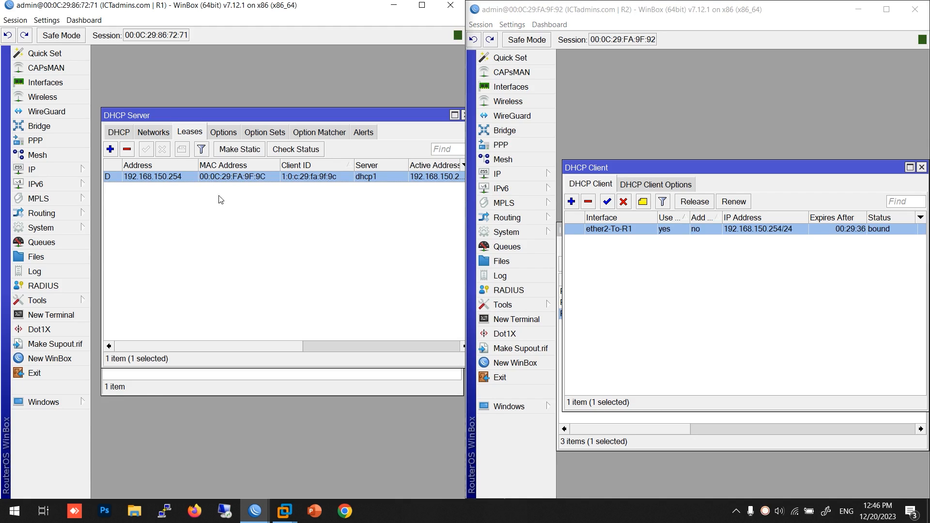
Step: Add a DHCP client on R2's macvlan1 interface with Add Default Route set to no, and check its lease on R1
click(572, 202)
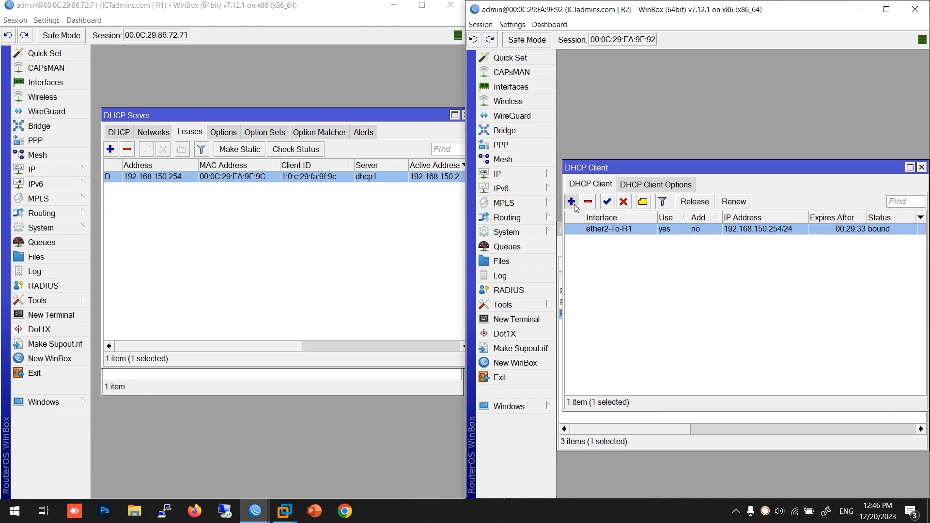
click(735, 229)
click(732, 261)
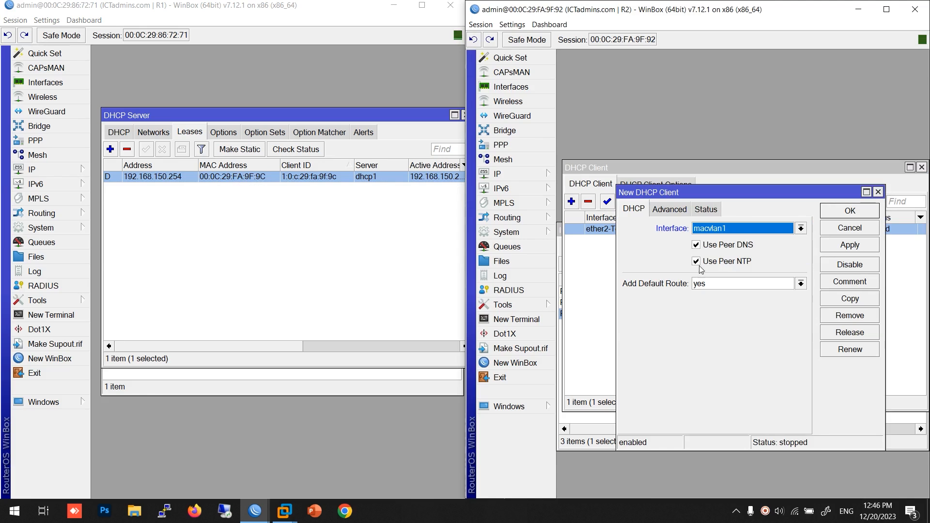
click(725, 284)
click(723, 295)
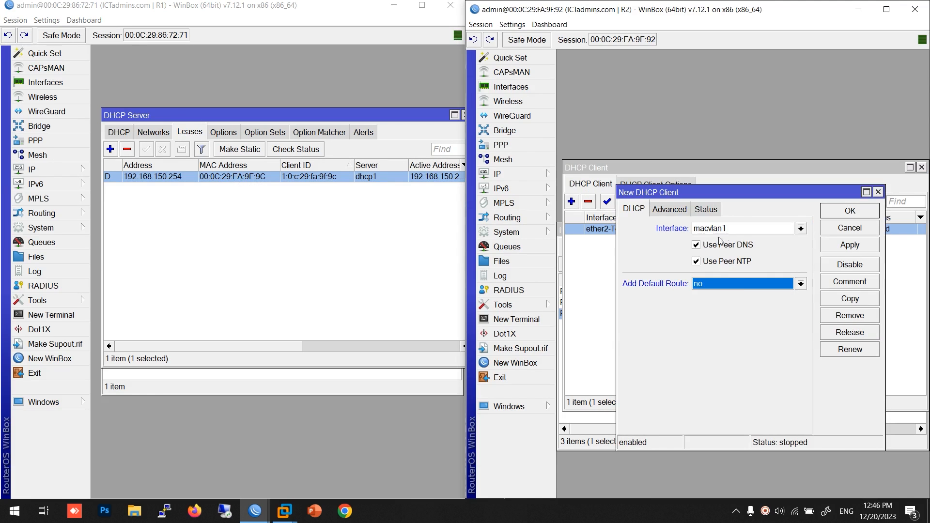
click(828, 213)
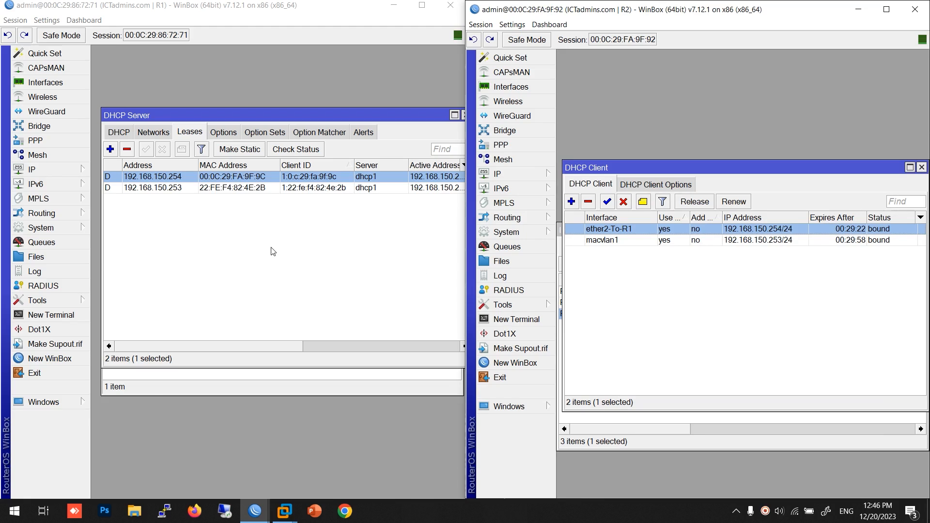
click(165, 189)
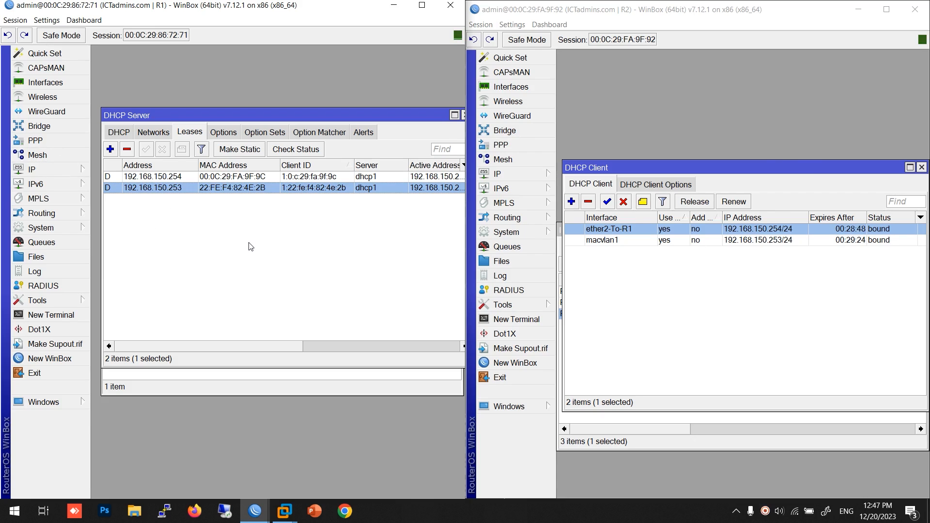
Step: Remove the dhcp1 server and its 192.168.150.0/24 network from R1, and close the DHCP server window
click(123, 135)
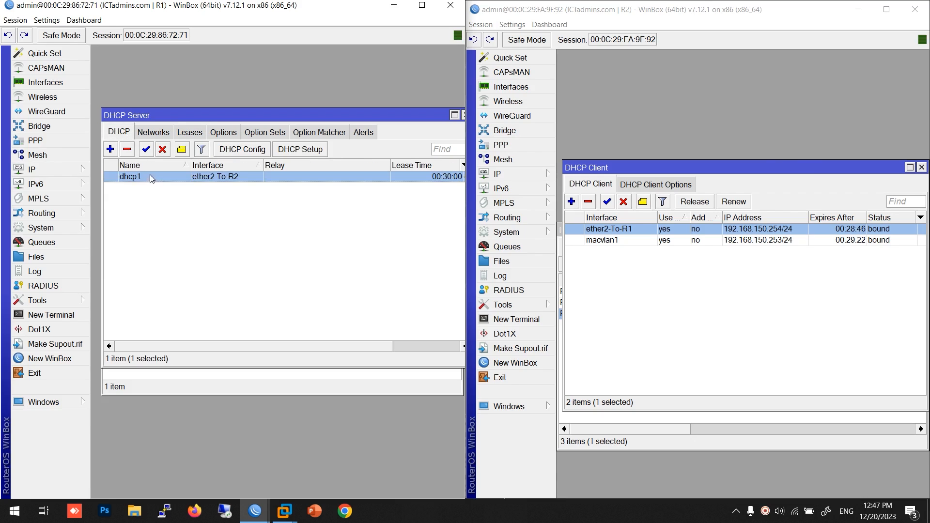
click(127, 149)
click(151, 132)
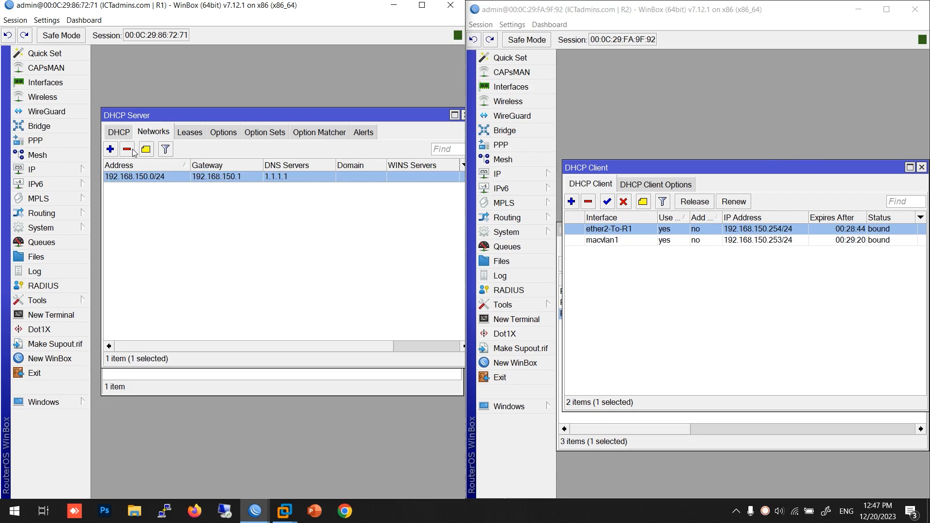
click(133, 151)
drag(458, 118, 397, 122)
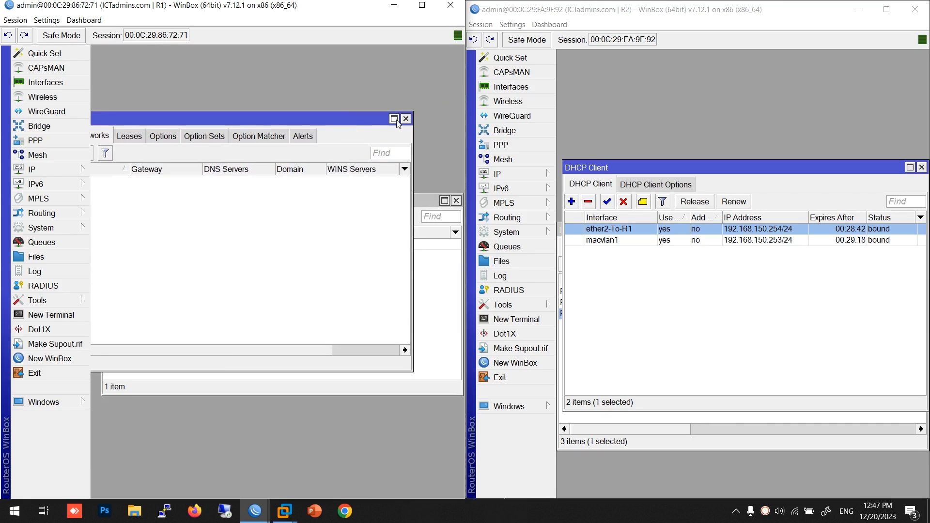
click(406, 118)
click(259, 249)
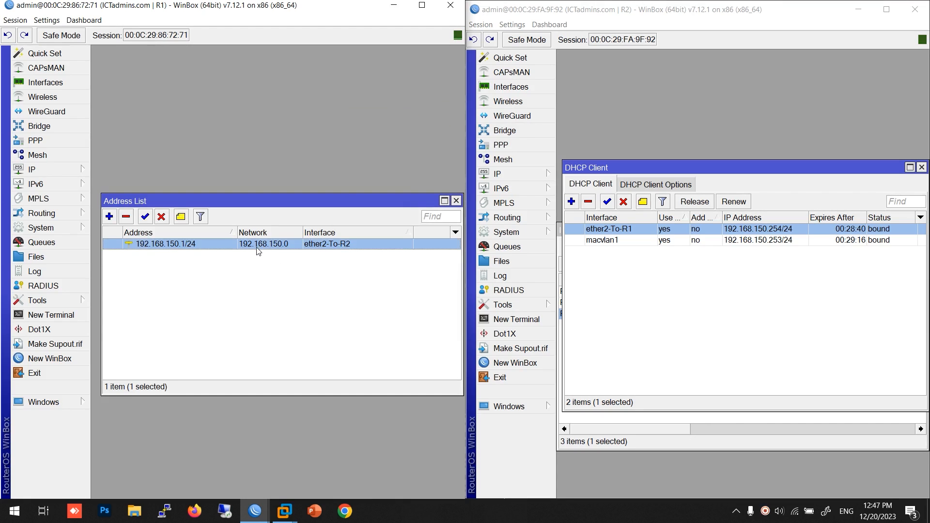
Step: Remove both DHCP clients from R2 and close its DHCP client and interface list windows
click(599, 274)
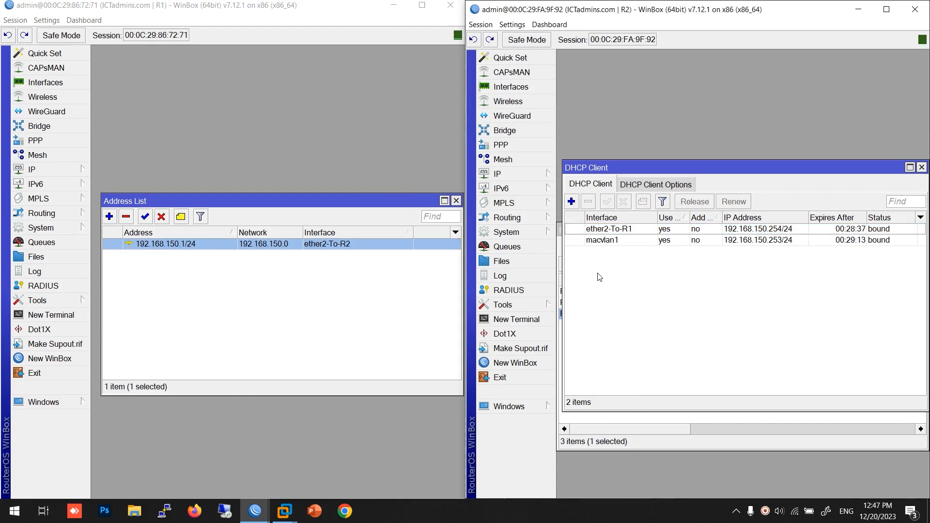
key(ctrl+a)
click(588, 203)
key(Escape)
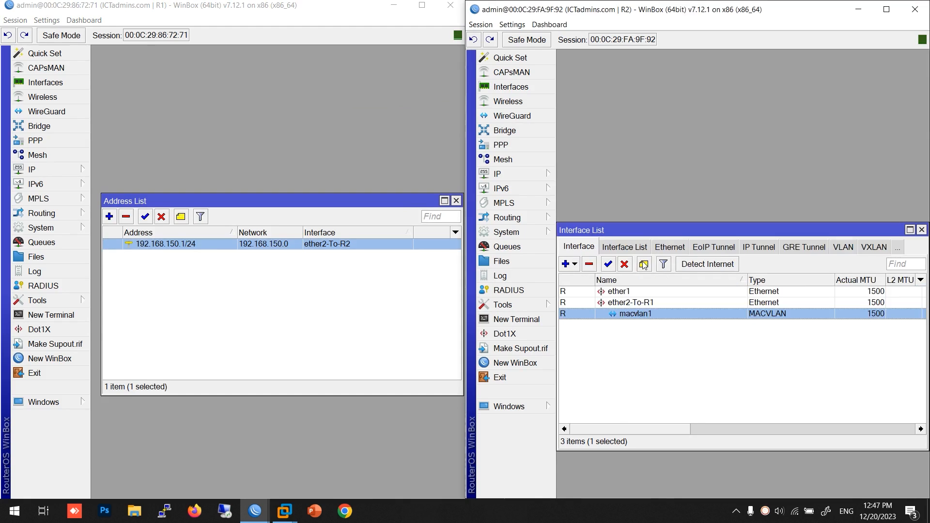
key(Escape)
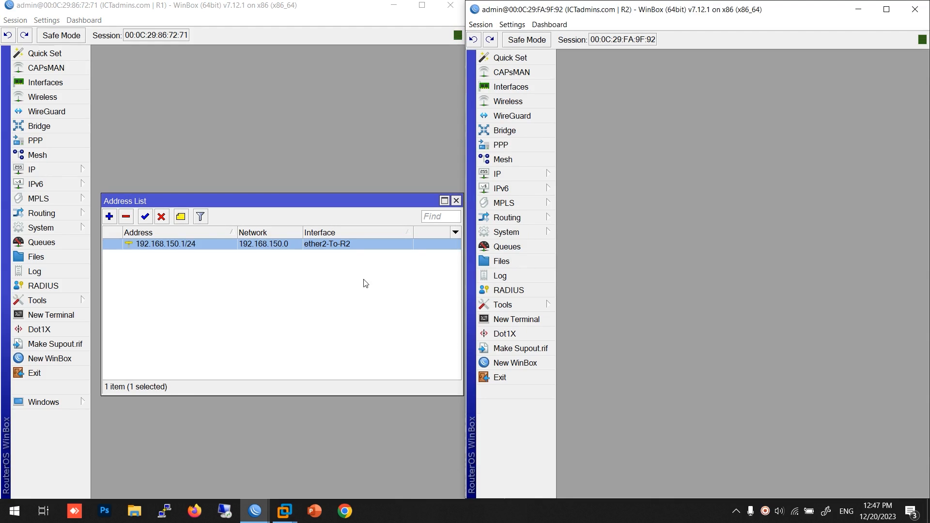
Step: Create an IP pool named pool-PPPoE on R1 with the address range 192.168.80.2-192.168.80.10
click(30, 171)
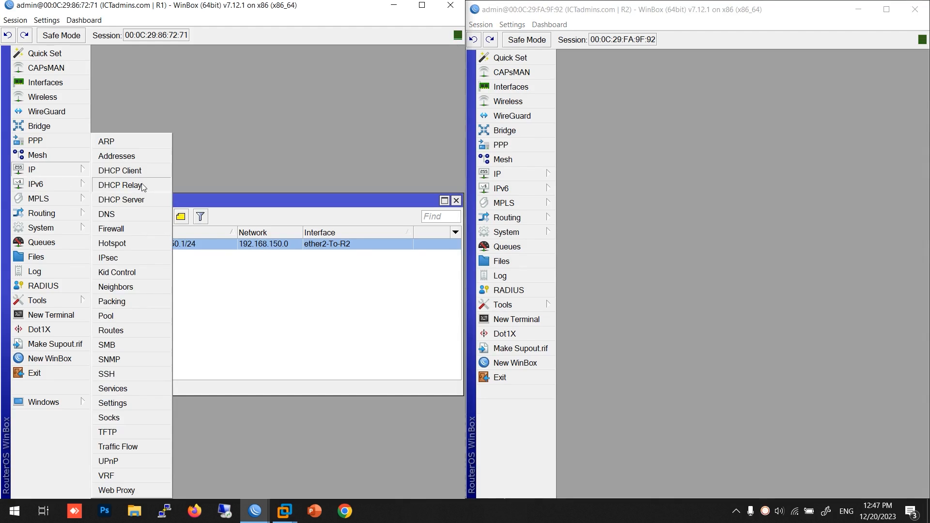
click(135, 323)
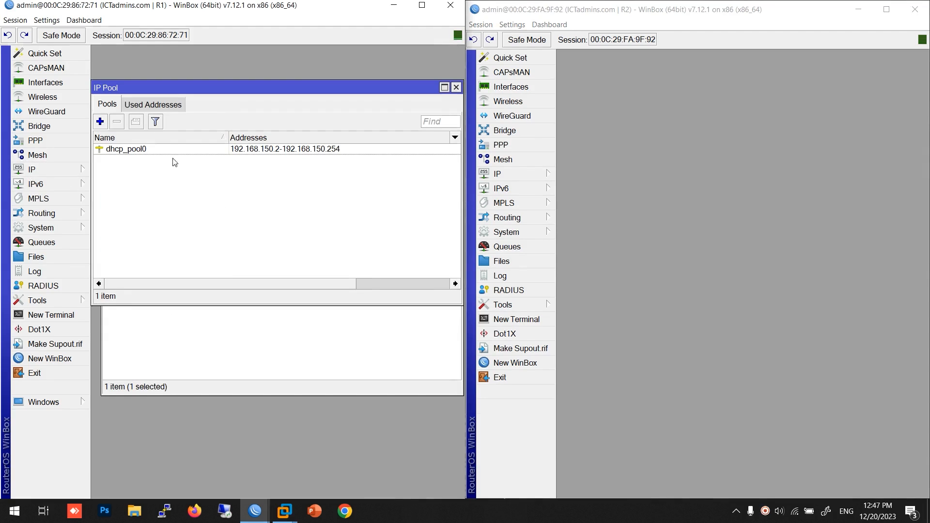
click(100, 122)
click(255, 312)
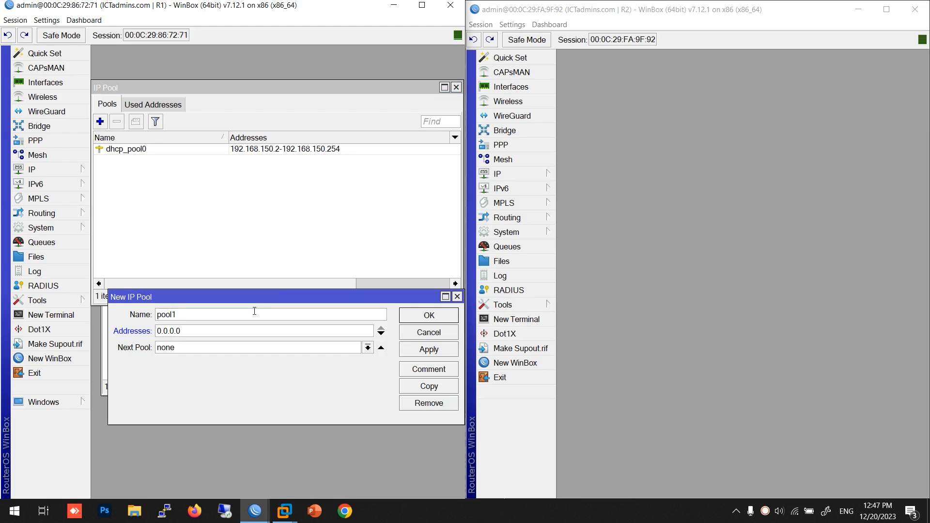
key(BackSpace)
text(-PPPoE)
drag(197, 332, 148, 337)
text(192.168.80.2)
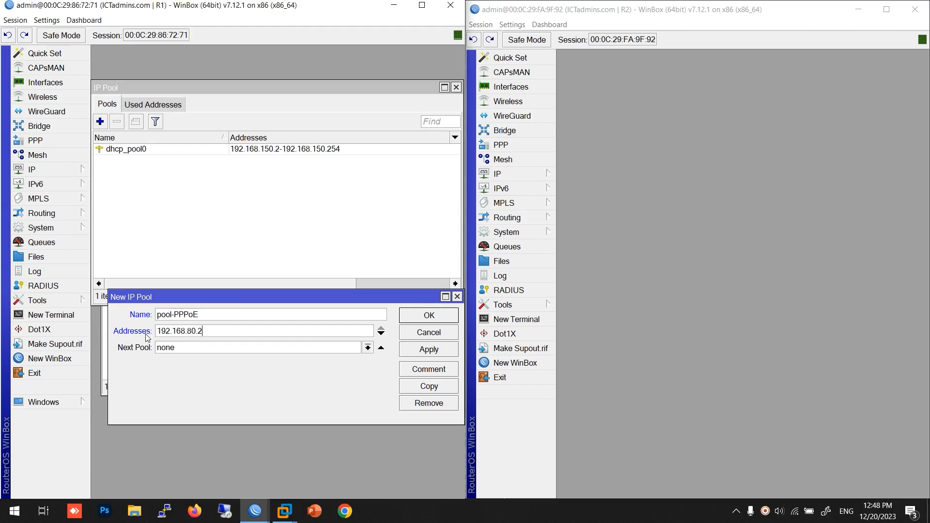
text(-192.168.80.10)
key(Return)
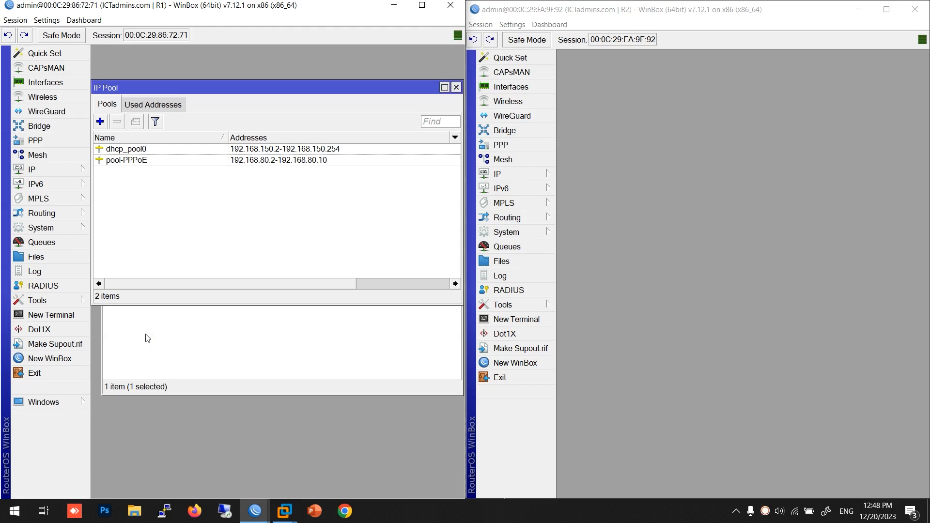
click(155, 345)
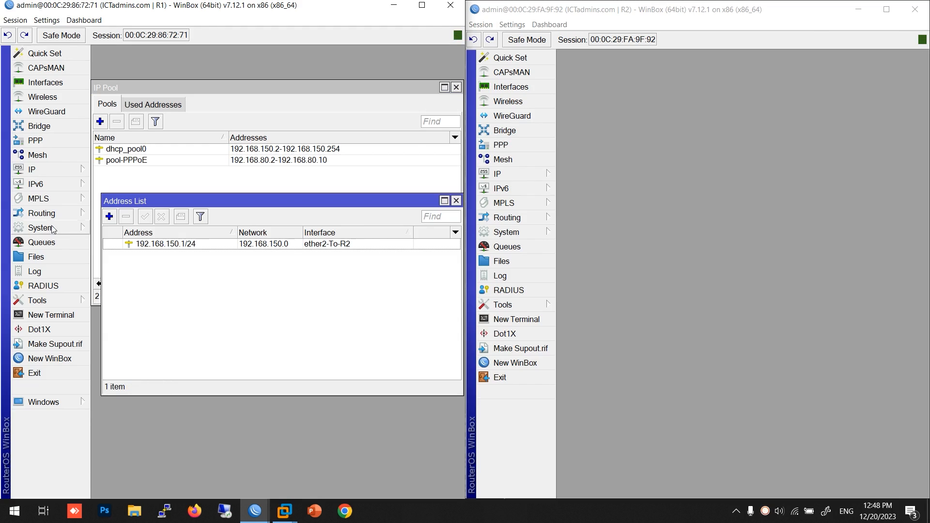
Step: Start a new PPP profile on R1 with local address 192.168.80.1 and pool-PPPoE as the remote address
click(37, 141)
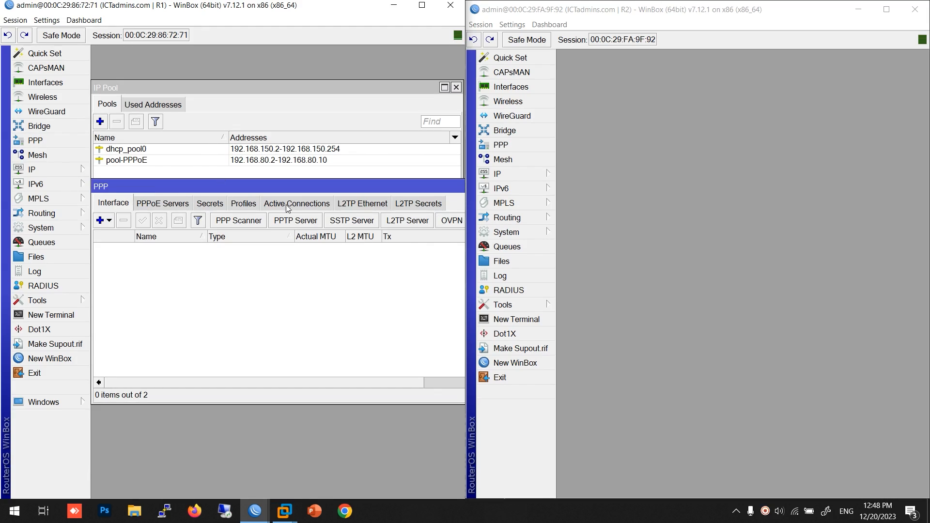
click(246, 206)
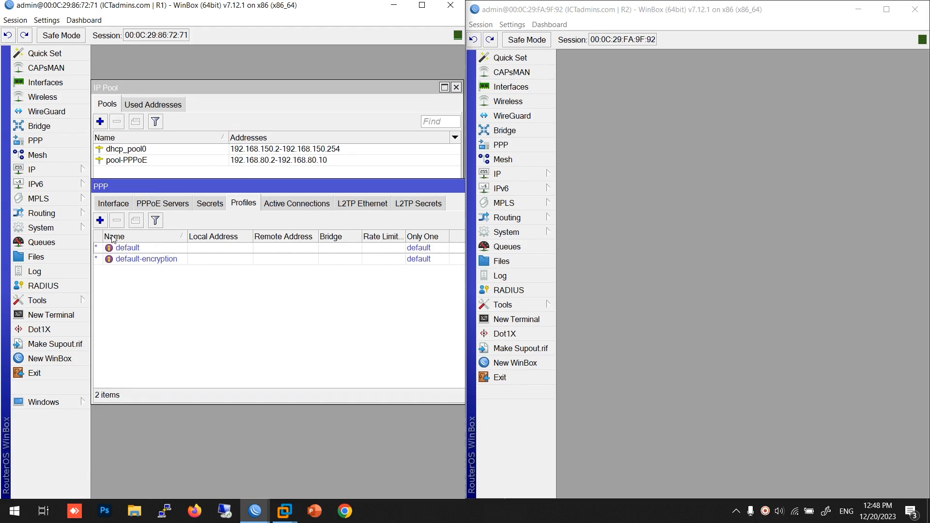
click(100, 221)
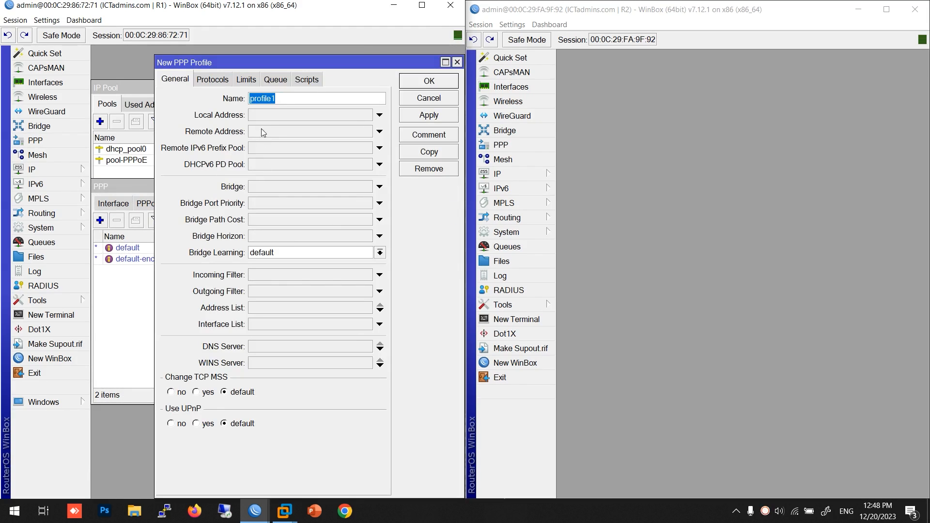
click(258, 117)
text(192.16)
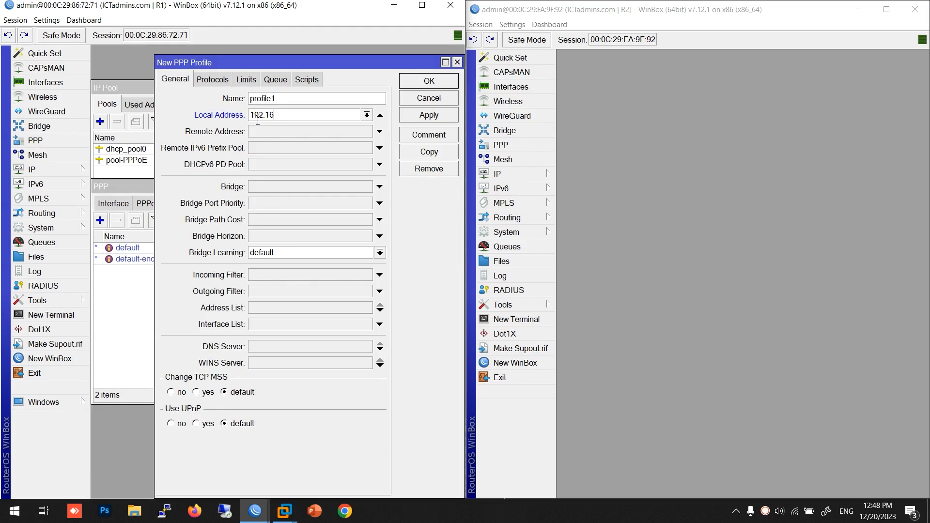
text(8.80.1)
click(263, 133)
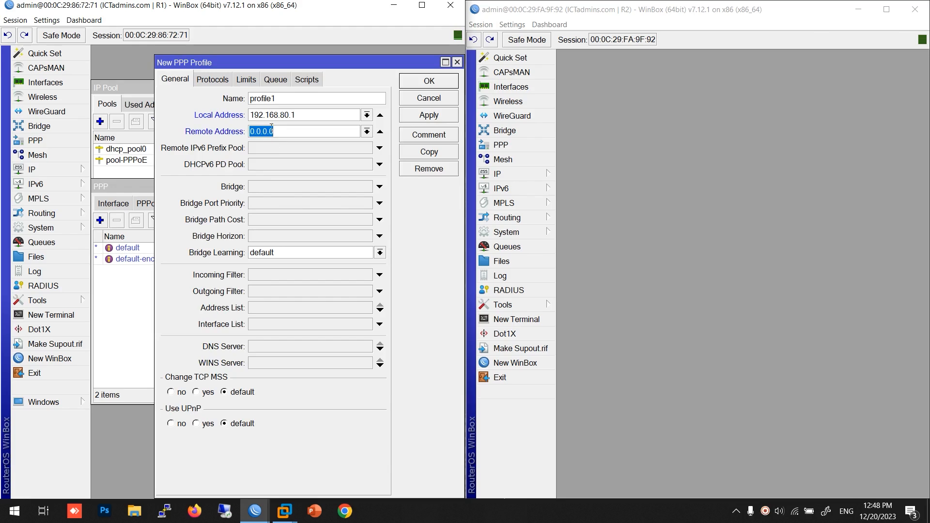
click(370, 131)
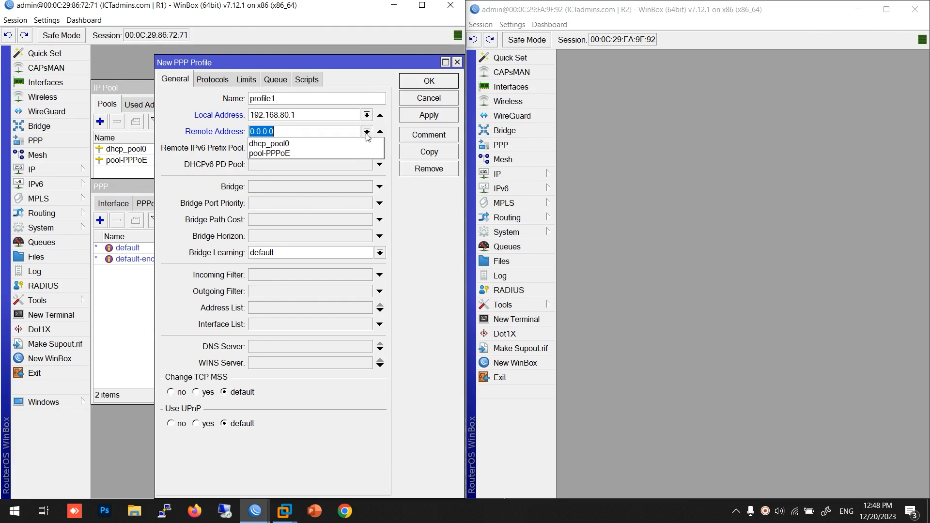
click(290, 152)
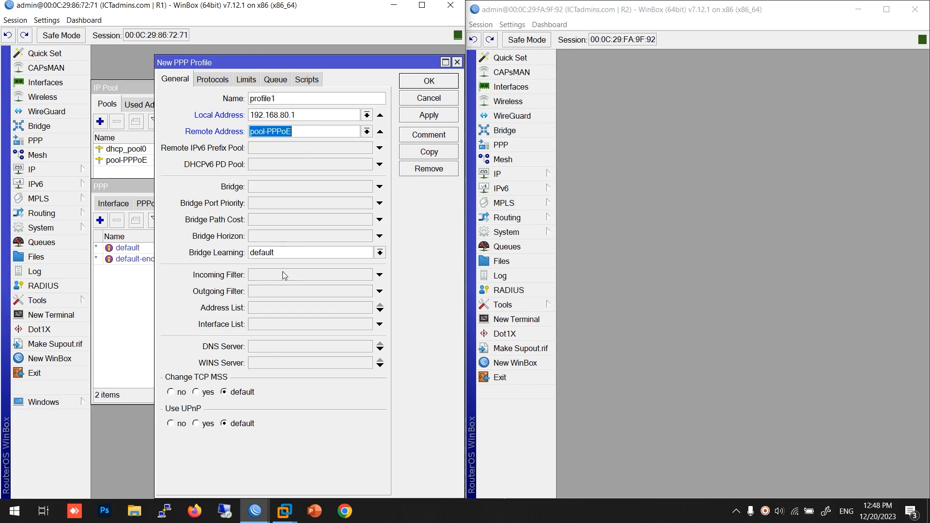
Step: Set the new PPP profile's DNS server to 1.1.1.1 and Use Encryption to yes, and save the profile
click(271, 346)
text(1.1.1.1)
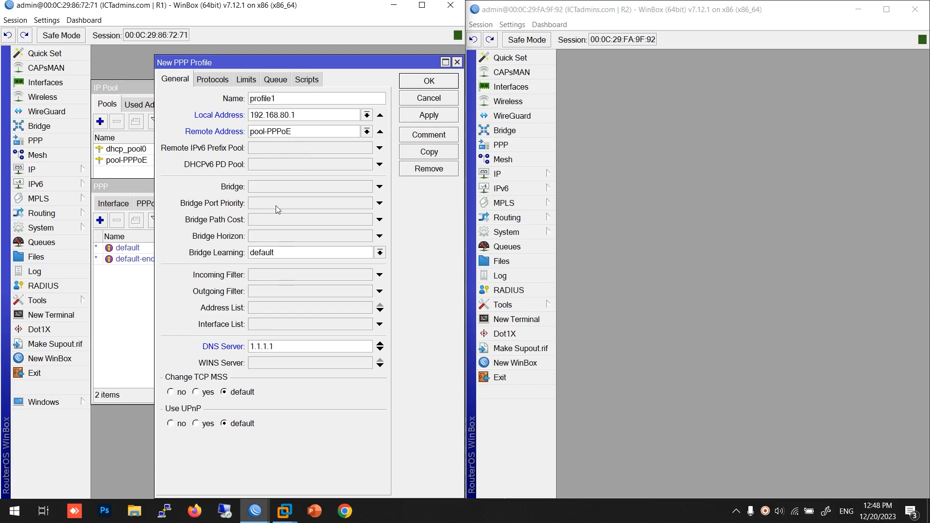
click(216, 80)
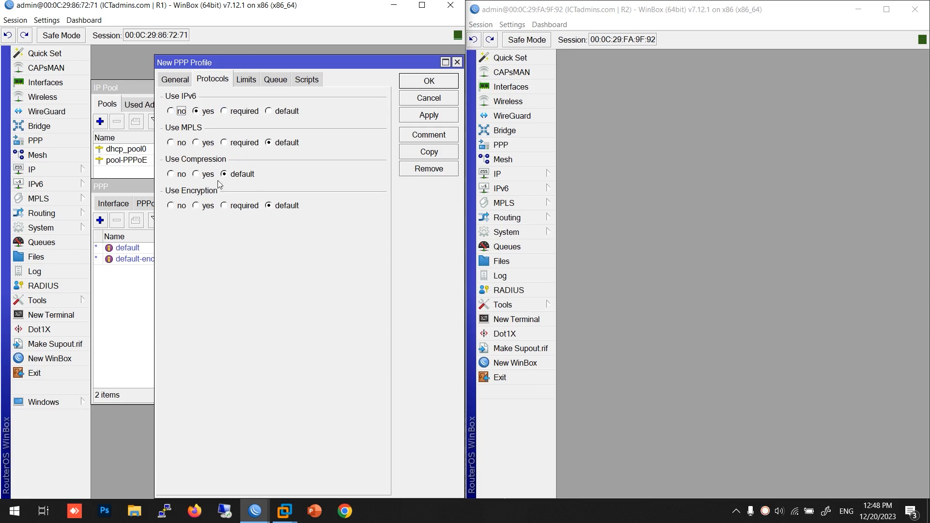
click(200, 206)
click(428, 82)
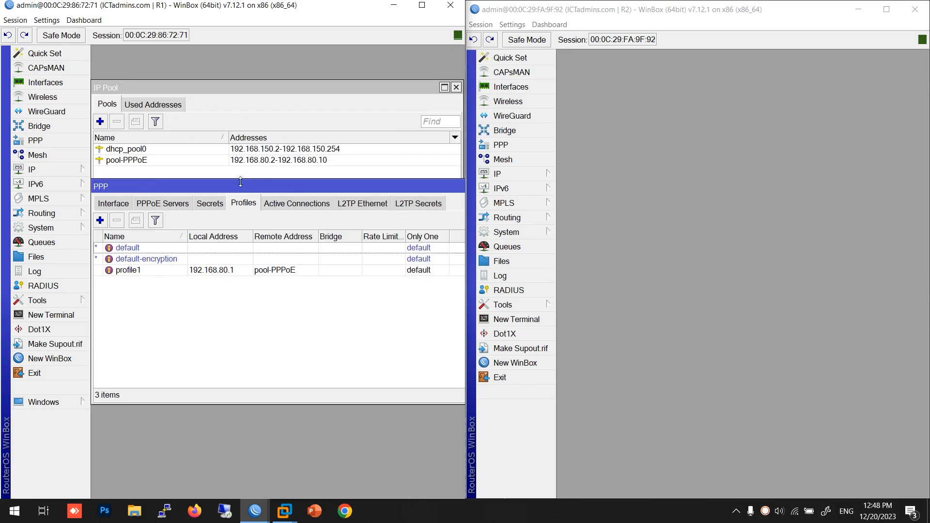
Step: Add a PPP secret on R1 named 1, enter its password, and assign it profile1
click(204, 203)
click(101, 220)
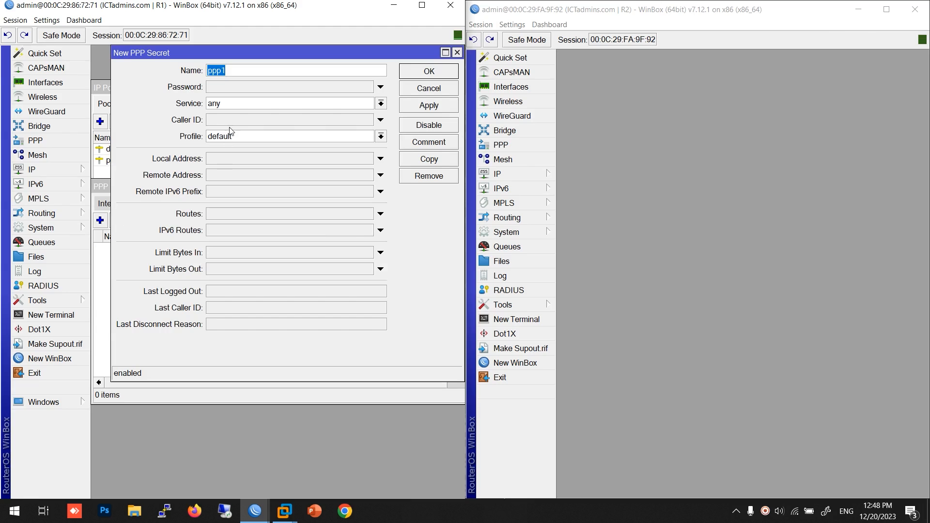
text(1)
click(214, 88)
text(1)
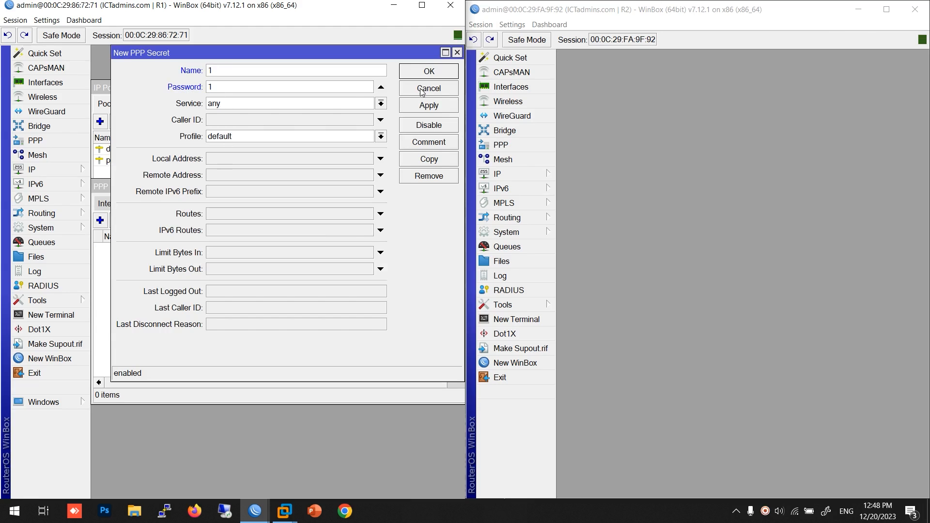
click(373, 136)
click(348, 168)
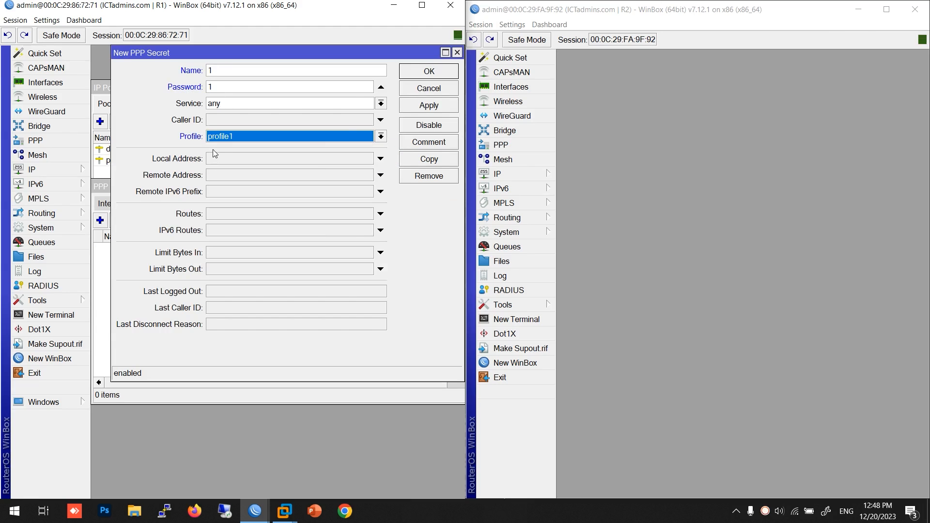
click(429, 71)
Step: Add a second PPP secret on R1 named 2, enter its password, and assign it profile1
click(100, 221)
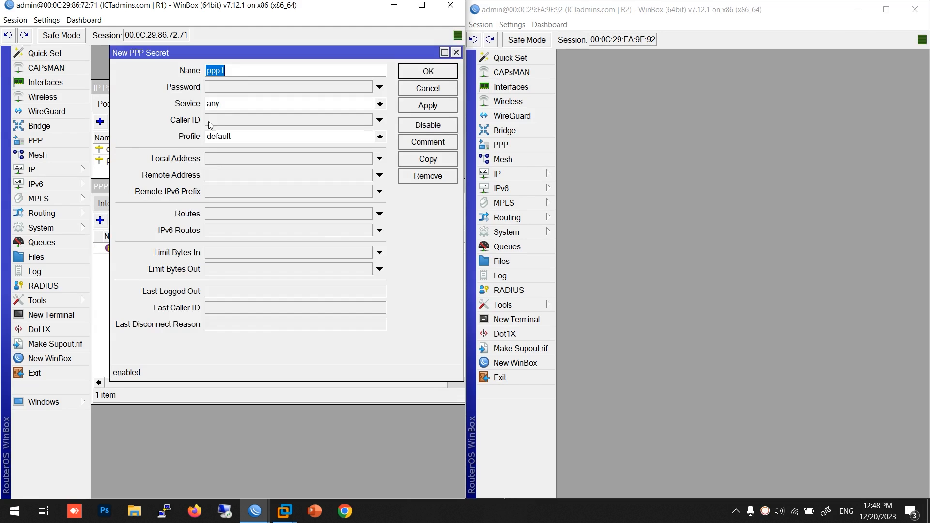
text(2)
click(237, 85)
text(2)
click(238, 139)
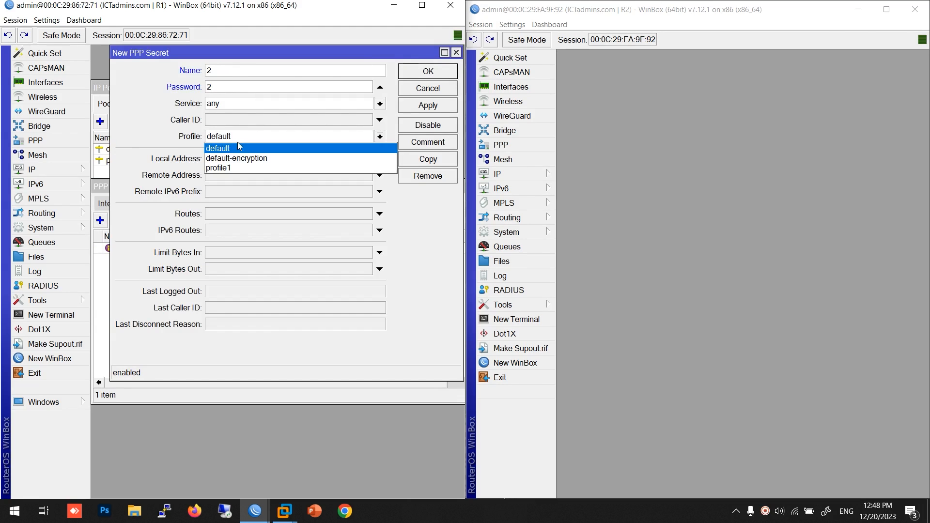
click(233, 163)
click(437, 68)
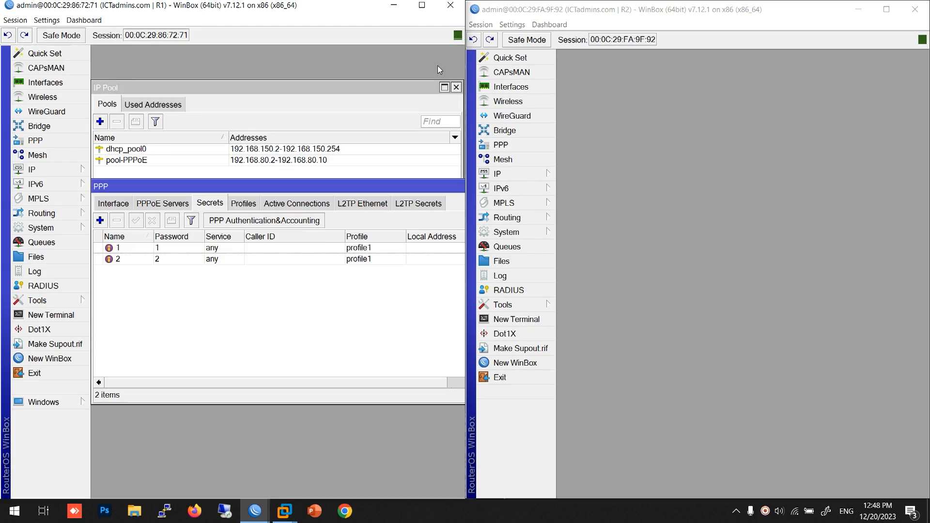
Step: Create a PPPoE server on R1's ether2-To-R2 interface, keeping the default service settings
click(160, 203)
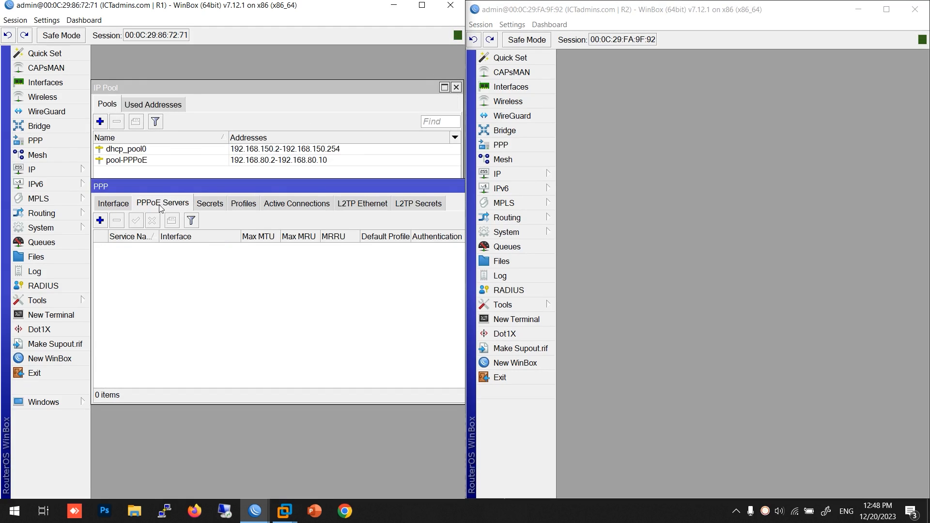
click(100, 220)
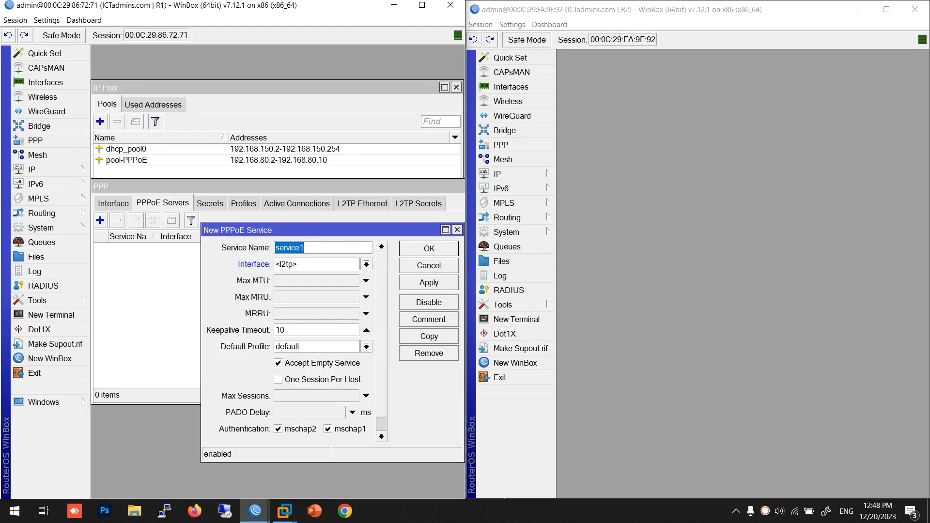
click(333, 263)
click(317, 295)
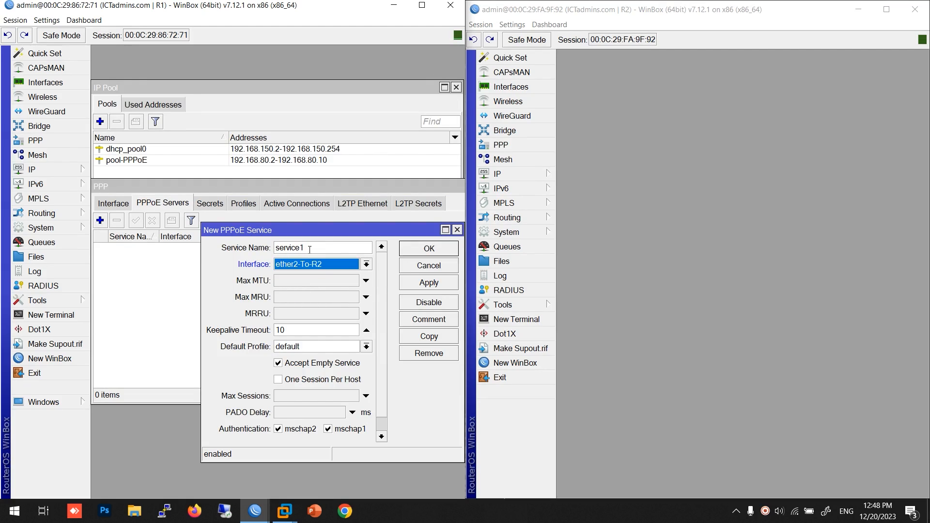
click(429, 249)
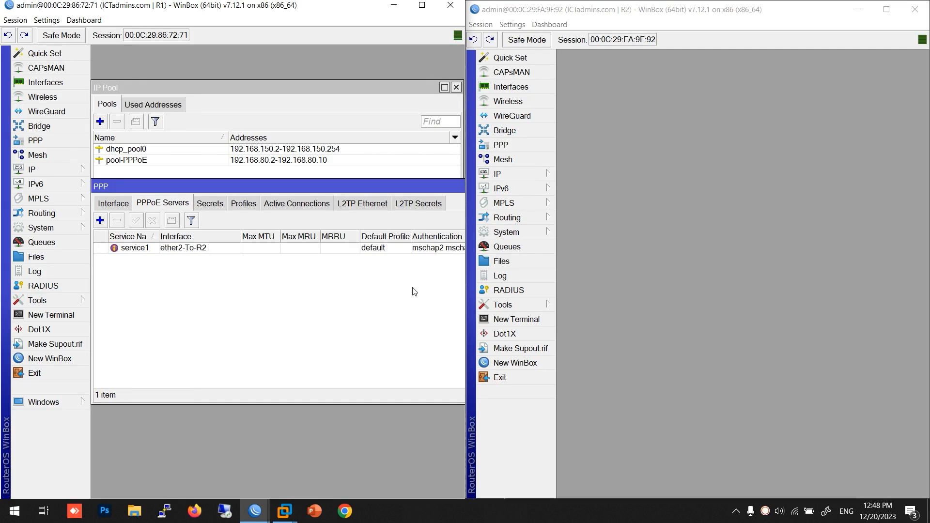
Step: Create a PPPoE client on R2 over ether2-To-R1, dialing out as user 1 with the account password
click(504, 147)
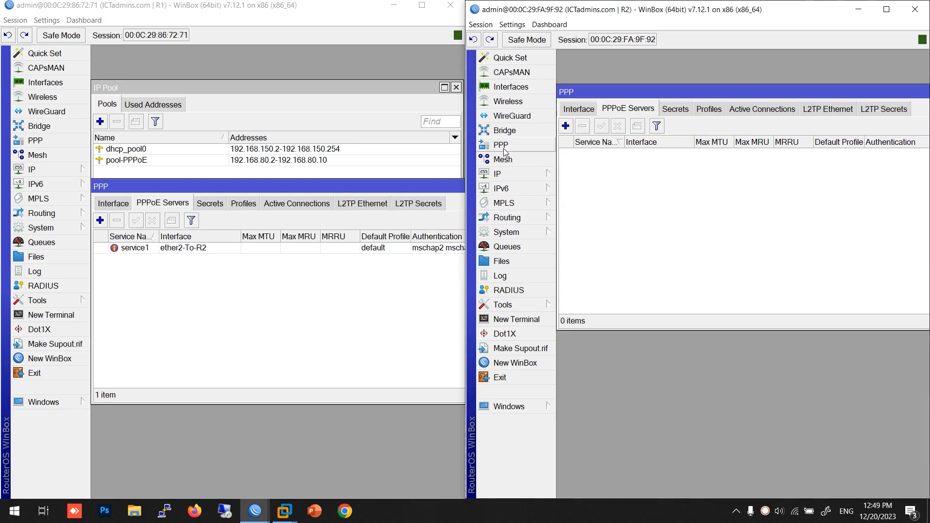
click(569, 110)
click(571, 127)
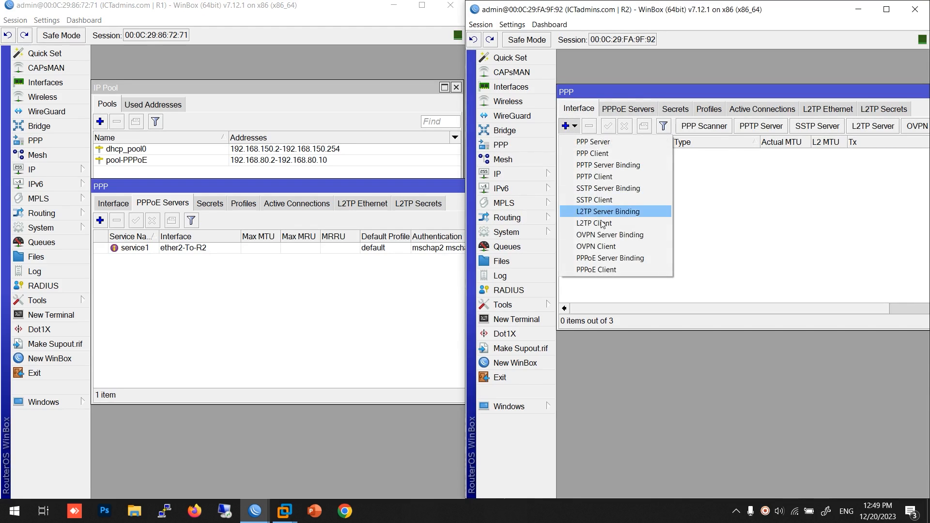
click(596, 270)
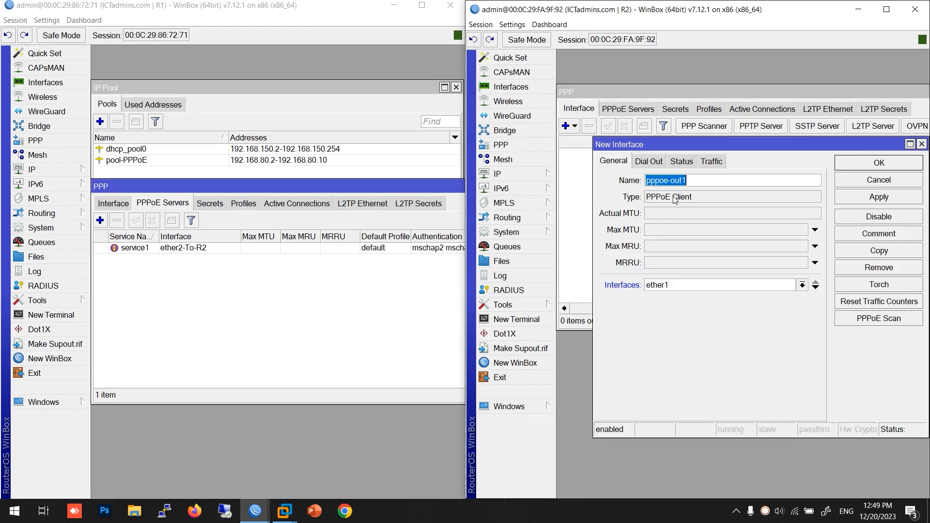
click(667, 286)
click(668, 307)
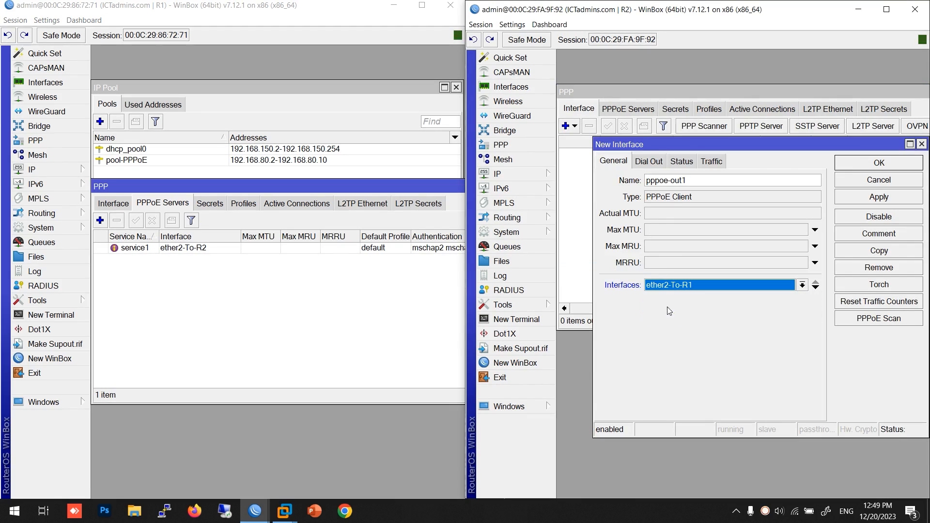
click(649, 164)
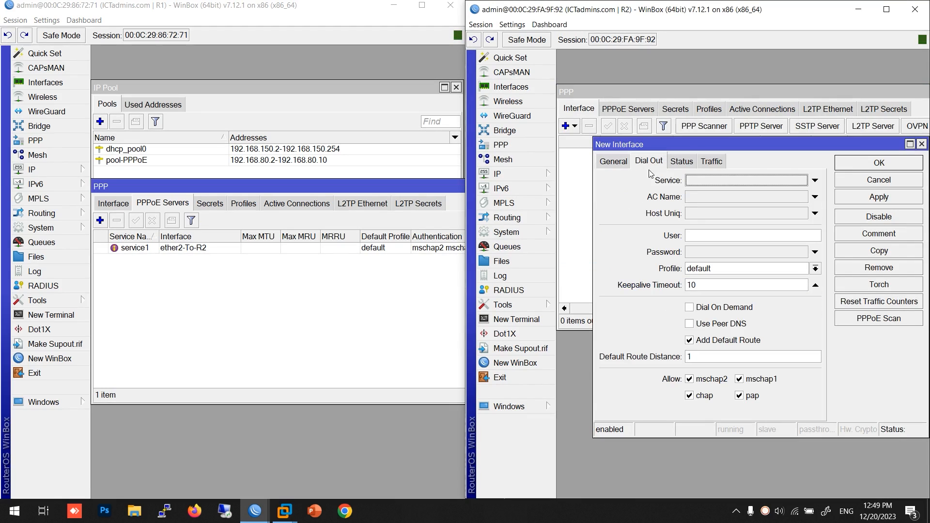
click(695, 238)
click(699, 252)
click(880, 165)
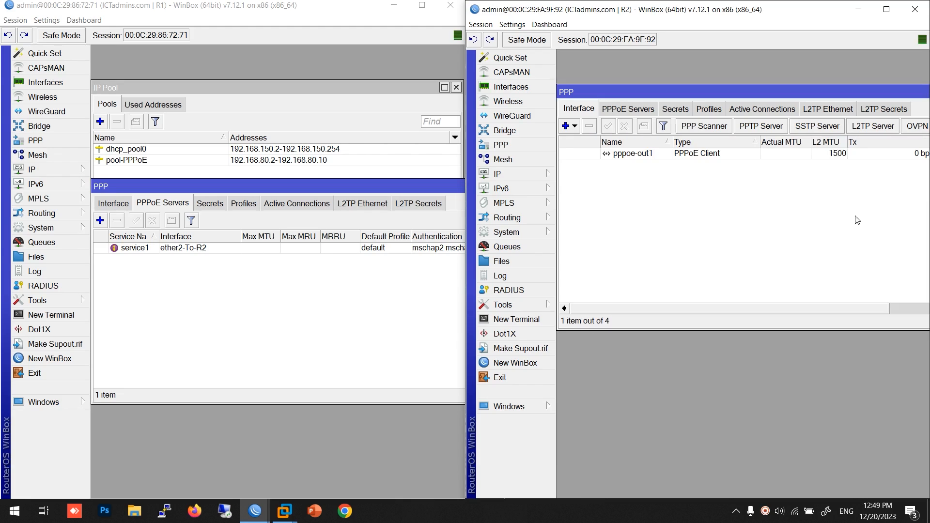
Step: Check the connection status of pppoe-out1 on R2 and its entry in R1's active PPP connections
double_click(730, 154)
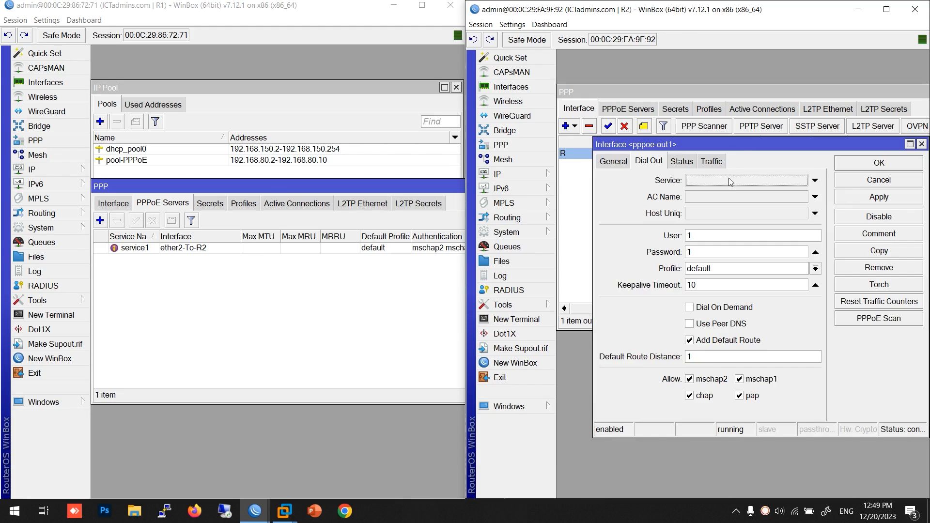
click(681, 164)
click(313, 310)
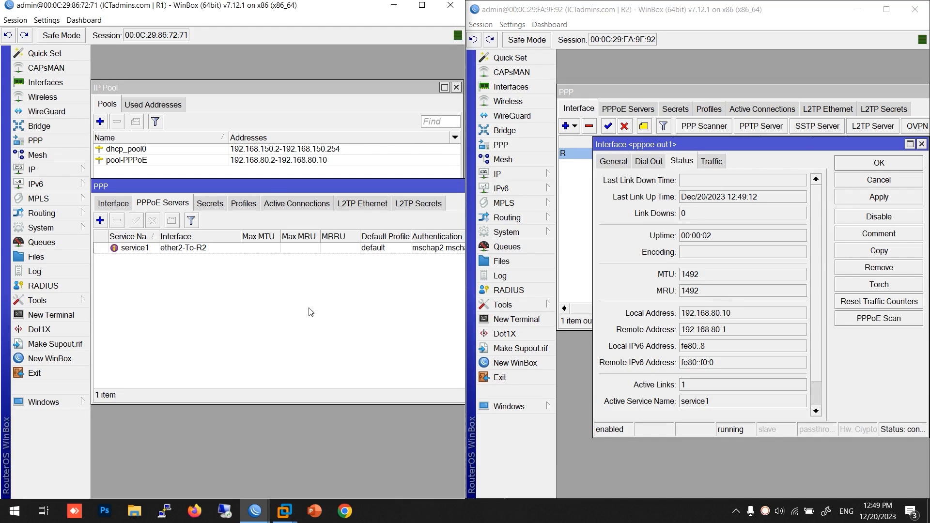
click(892, 180)
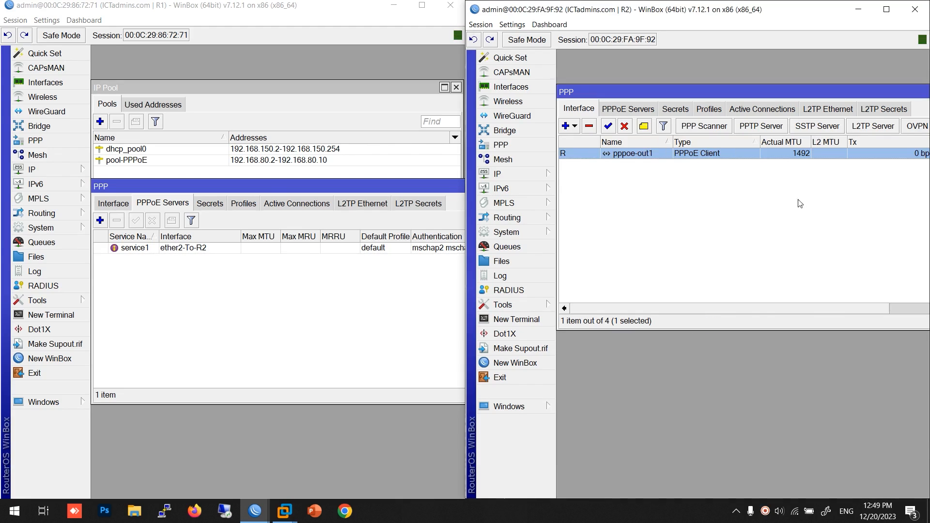
click(274, 202)
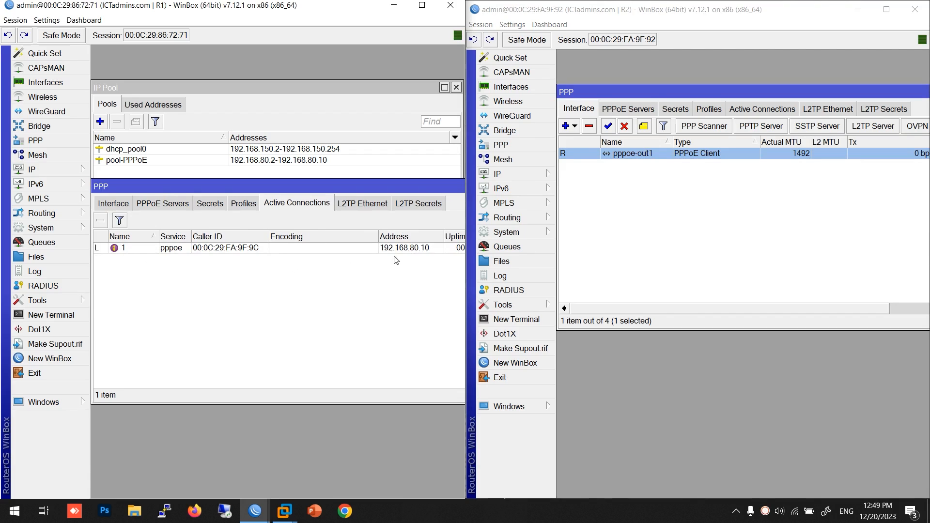
drag(378, 237, 319, 236)
Step: Create a second PPPoE client on R2 over macvlan1, dialing out as user 2 with the account password
click(572, 128)
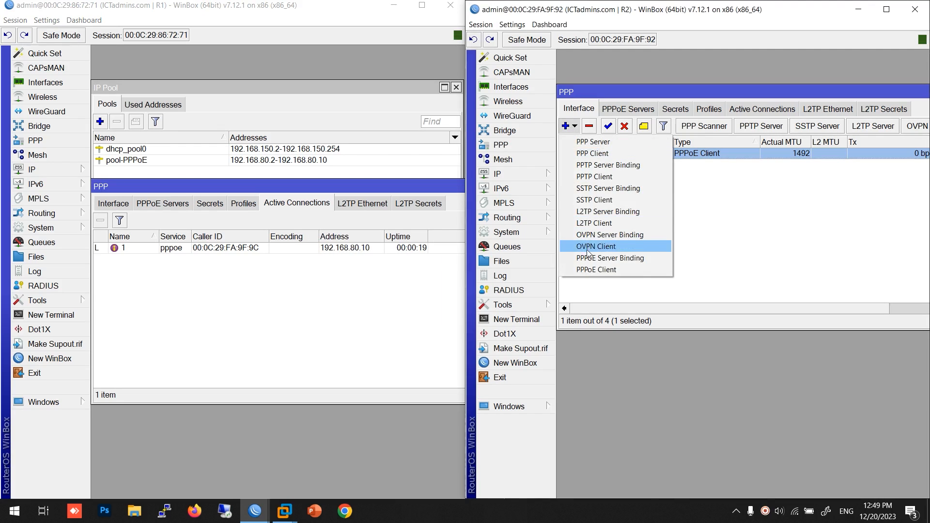
click(595, 270)
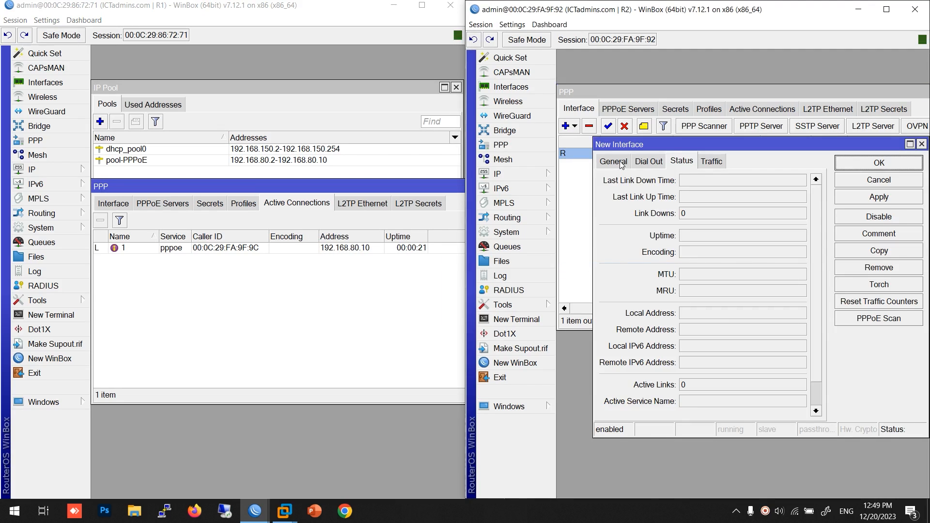
click(621, 165)
click(698, 287)
click(676, 313)
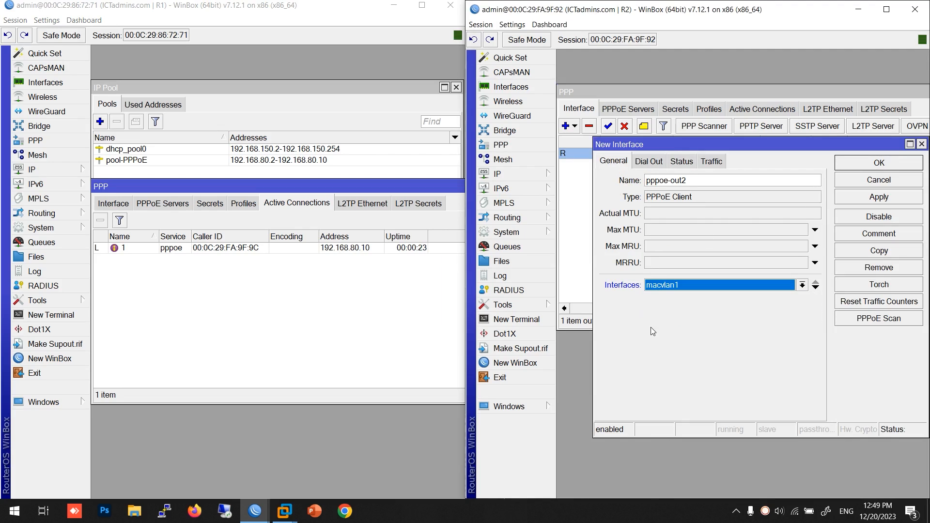
click(646, 163)
click(708, 235)
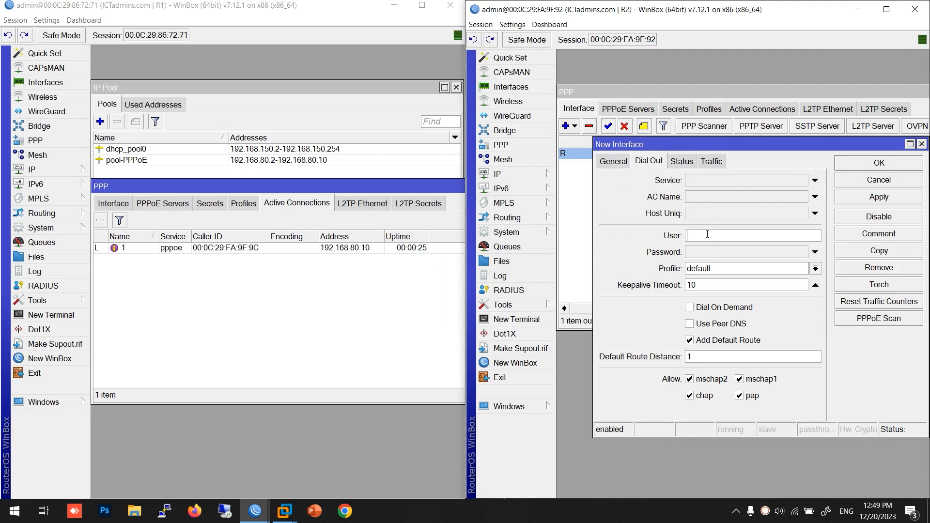
click(863, 165)
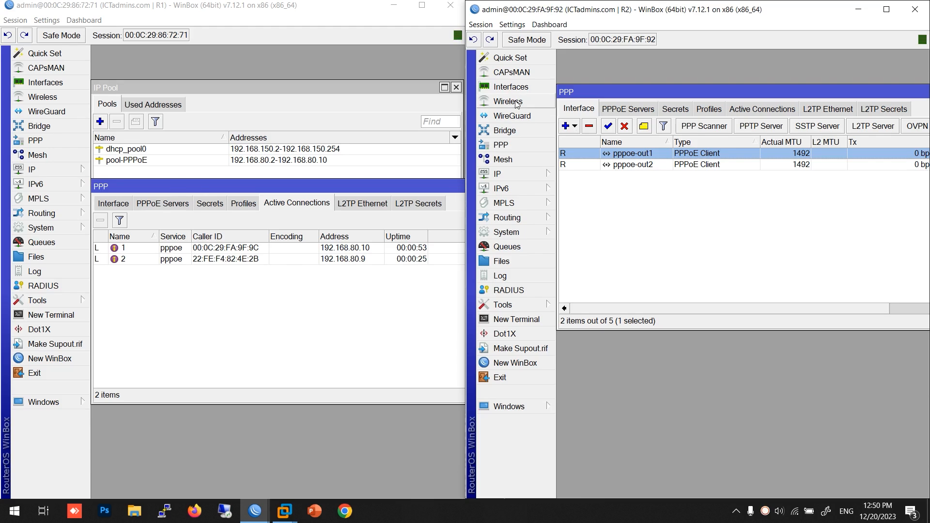
Step: Show the MACVLAN interfaces in R2's interface list
click(506, 87)
click(842, 248)
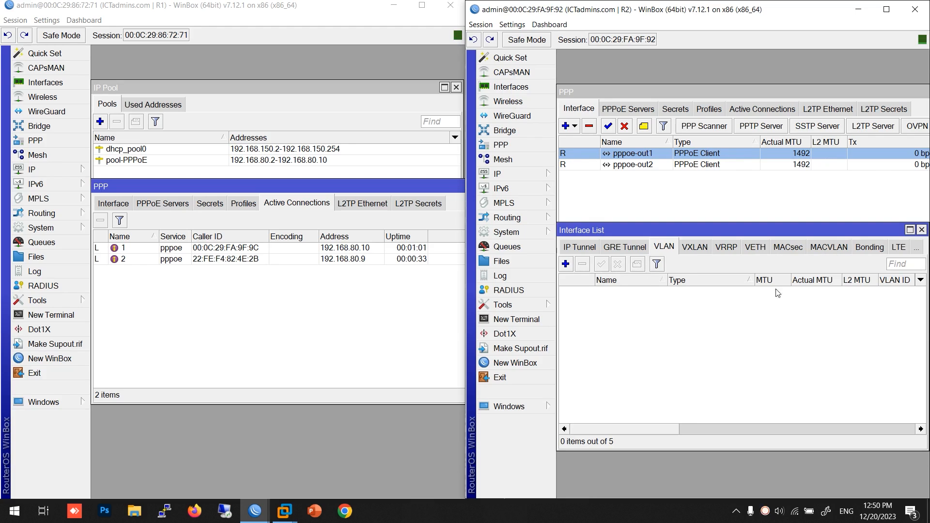
click(818, 252)
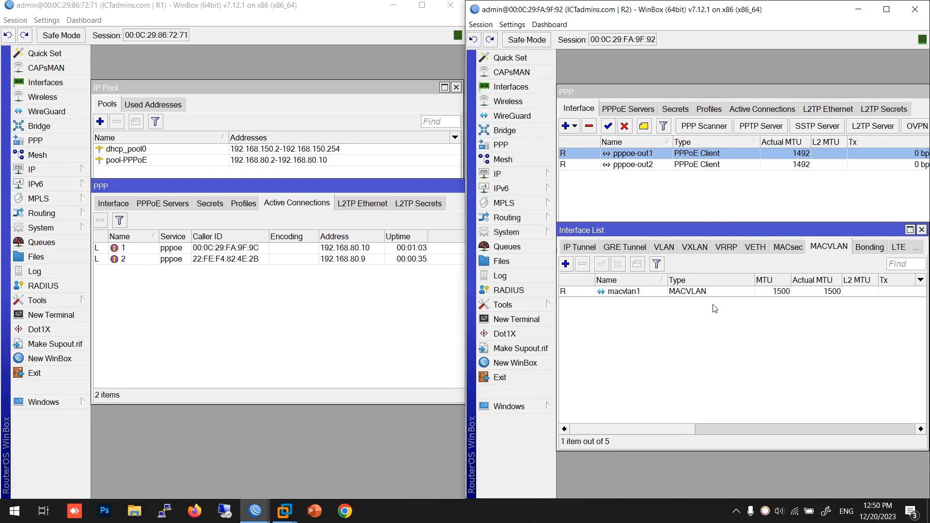